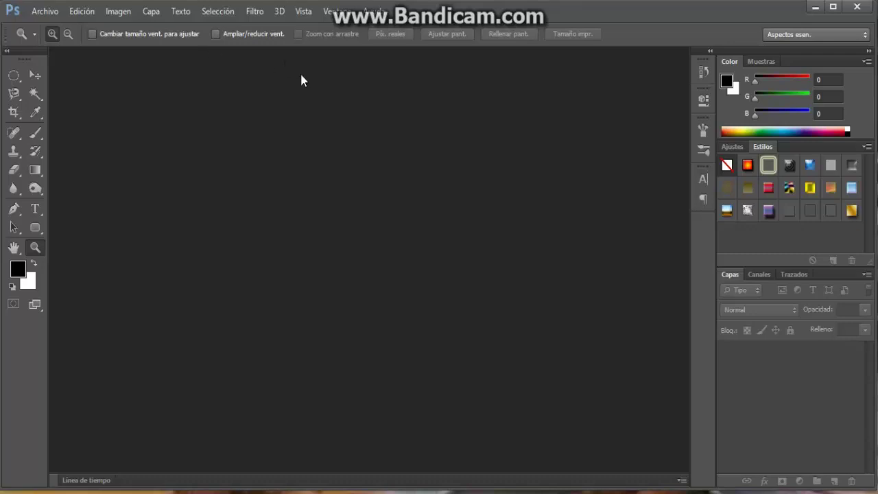
# Step: Open lhYkCTp.jpg from the Escritorio (Desktop) folder
pyautogui.click(43, 11)
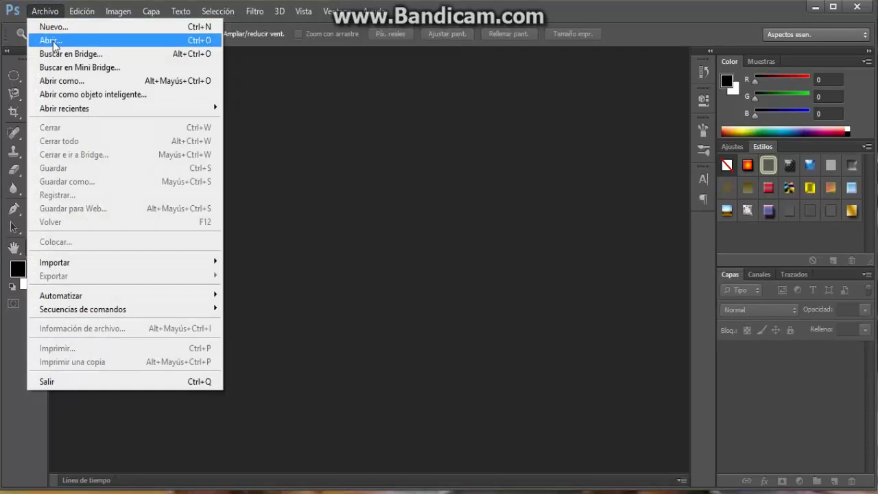
pyautogui.click(48, 39)
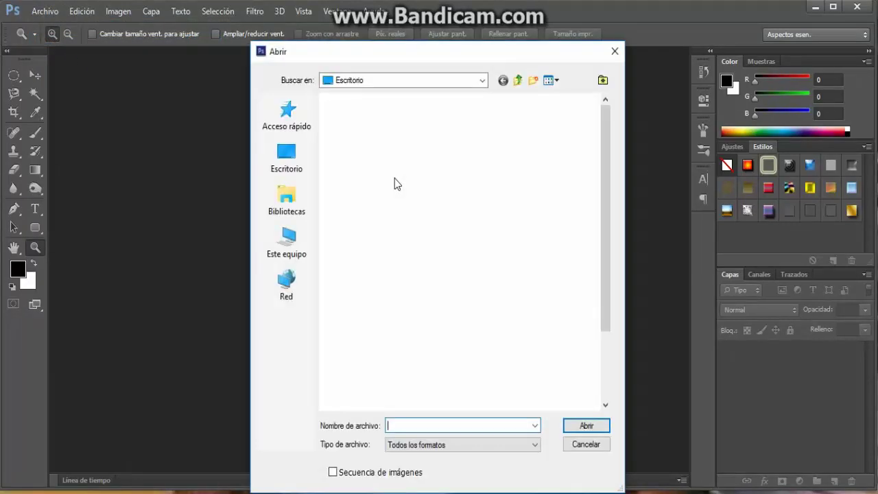
pyautogui.click(298, 175)
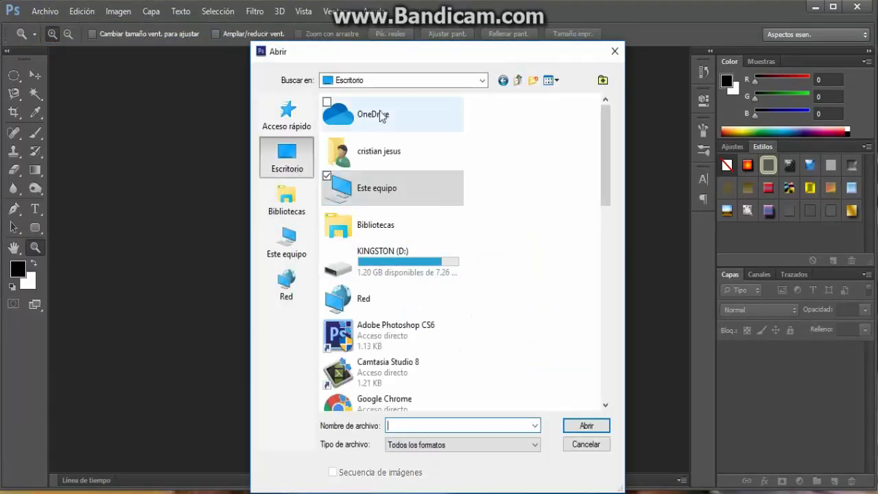
pyautogui.scroll(-3, 346, 170)
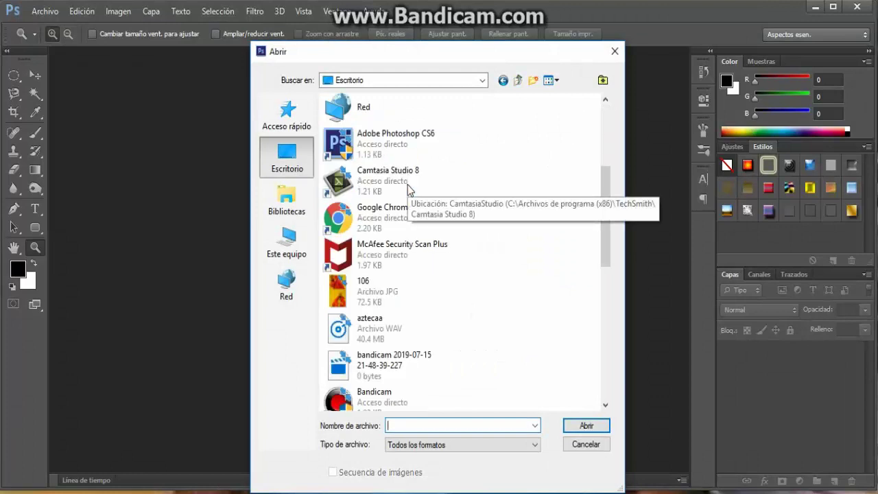
pyautogui.scroll(-3, 407, 185)
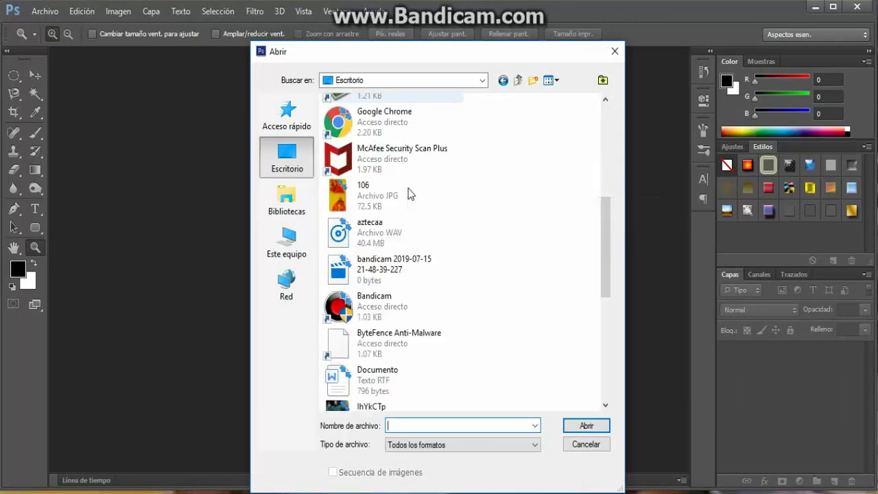
pyautogui.scroll(-2, 408, 192)
pyautogui.scroll(-2, 407, 195)
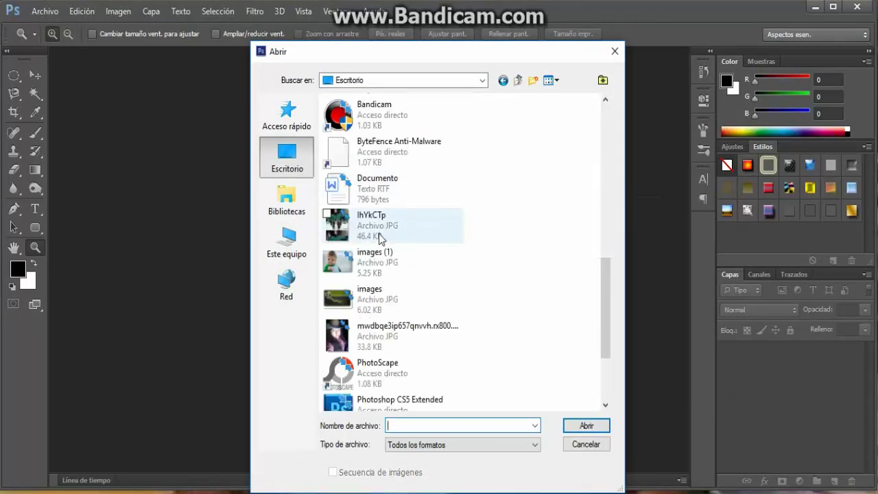
pyautogui.click(408, 233)
pyautogui.click(586, 425)
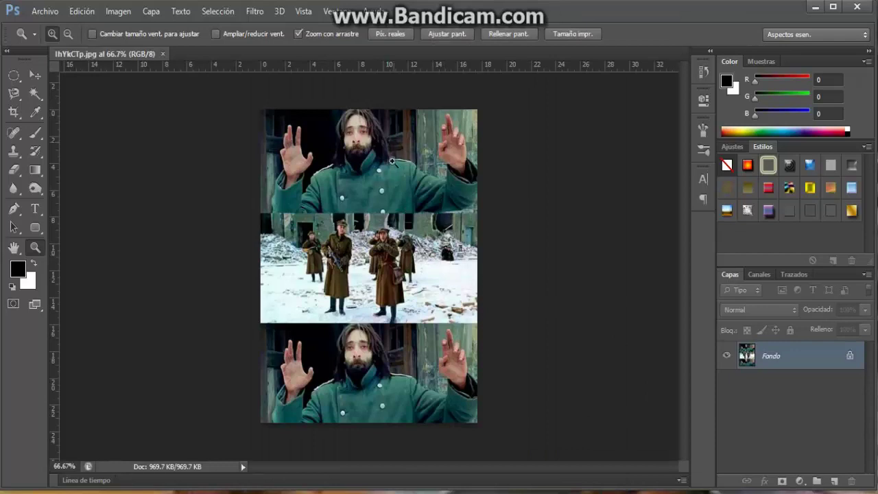
# Step: Zoom the image to 100% and pan until the top panel is fully visible
pyautogui.click(409, 229)
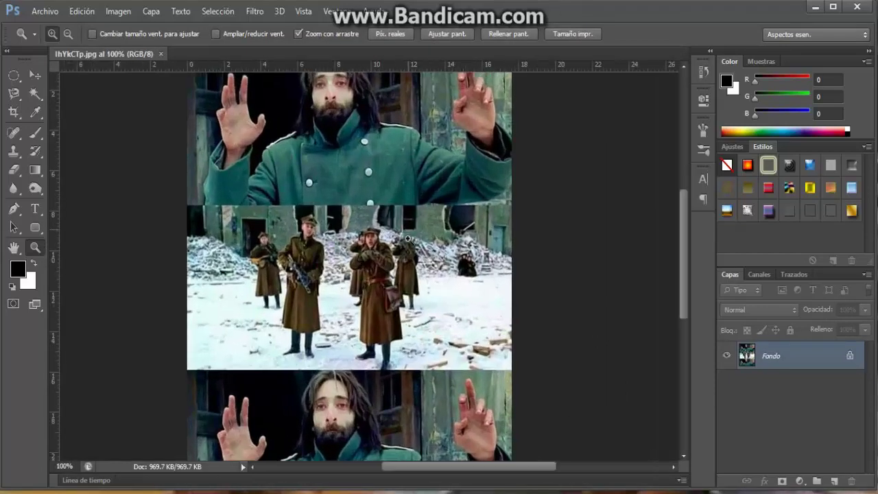
pyautogui.scroll(-1, 407, 239)
pyautogui.scroll(-1, 408, 239)
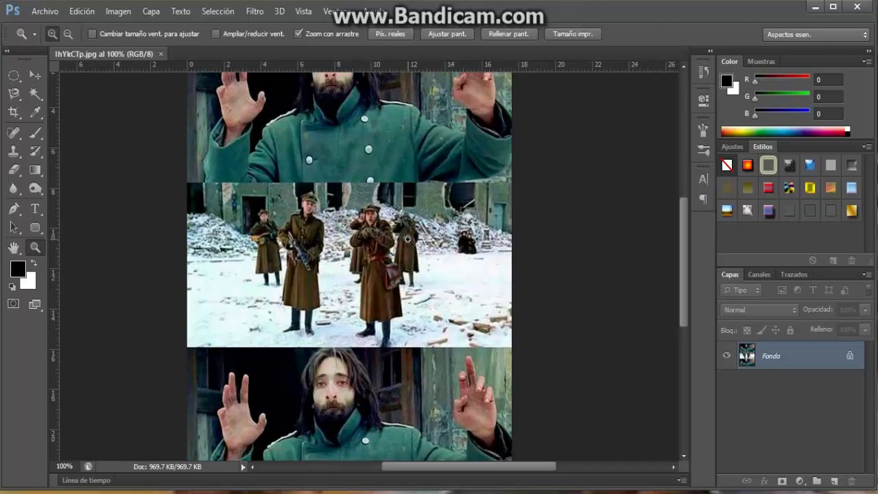
pyautogui.click(14, 248)
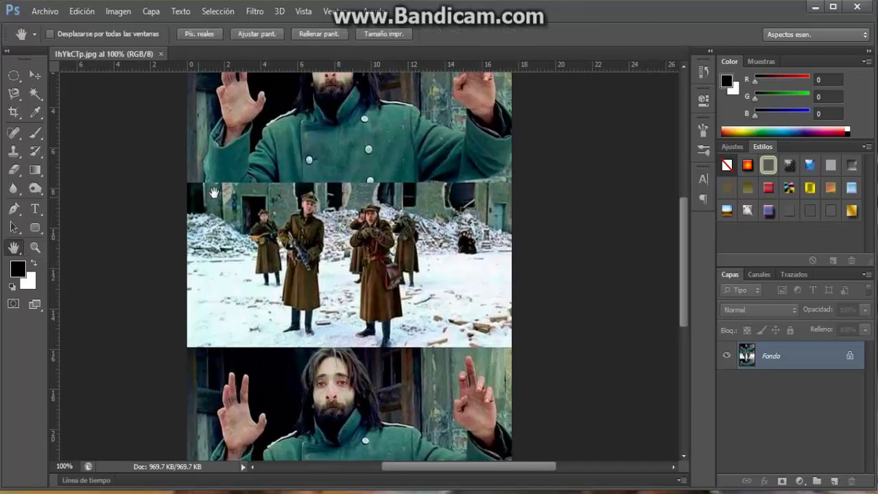
pyautogui.moveTo(331, 183); pyautogui.dragTo(336, 288)
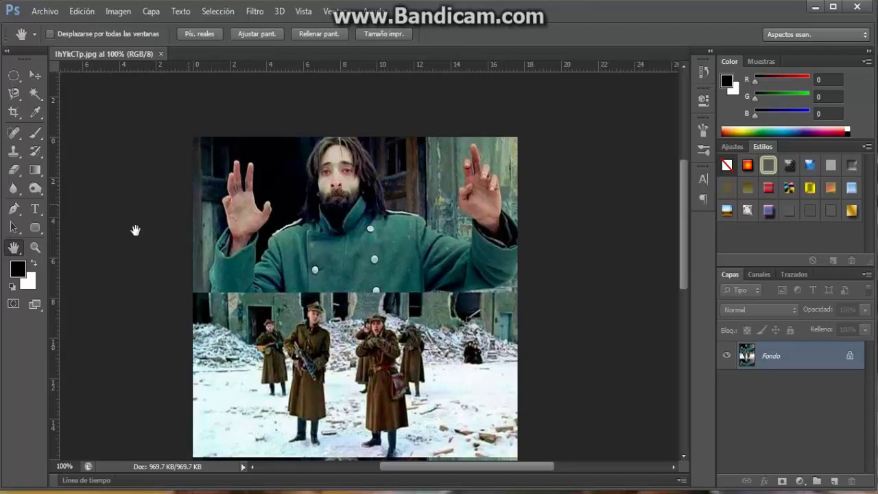
pyautogui.click(37, 211)
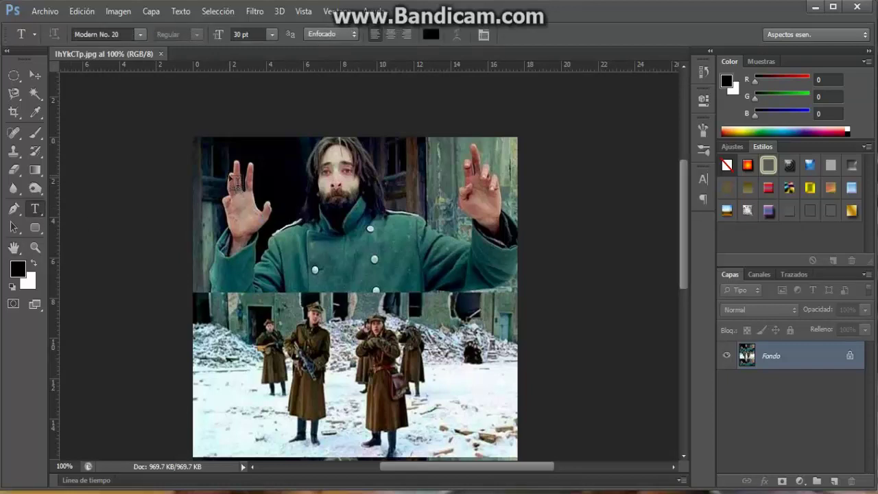
# Step: Change the Type tool font from Modern No. 20 to Impact, keeping 30 pt
pyautogui.click(141, 34)
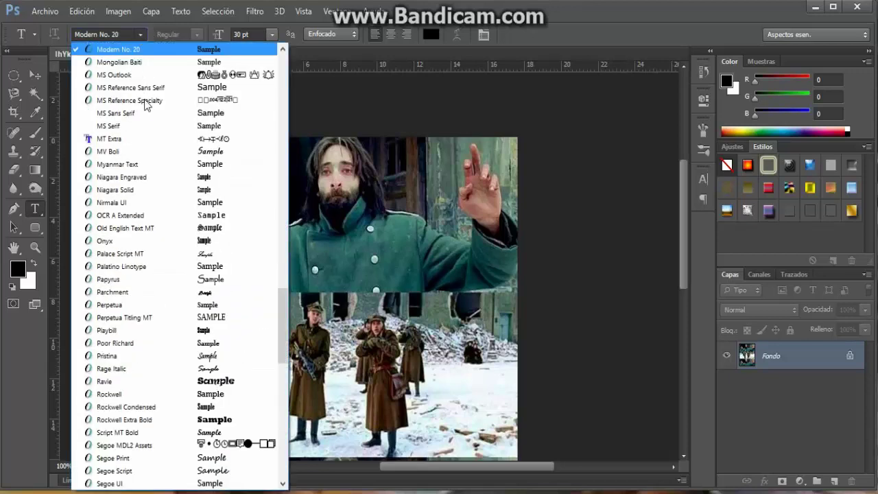
pyautogui.scroll(1, 150, 141)
pyautogui.scroll(3, 150, 141)
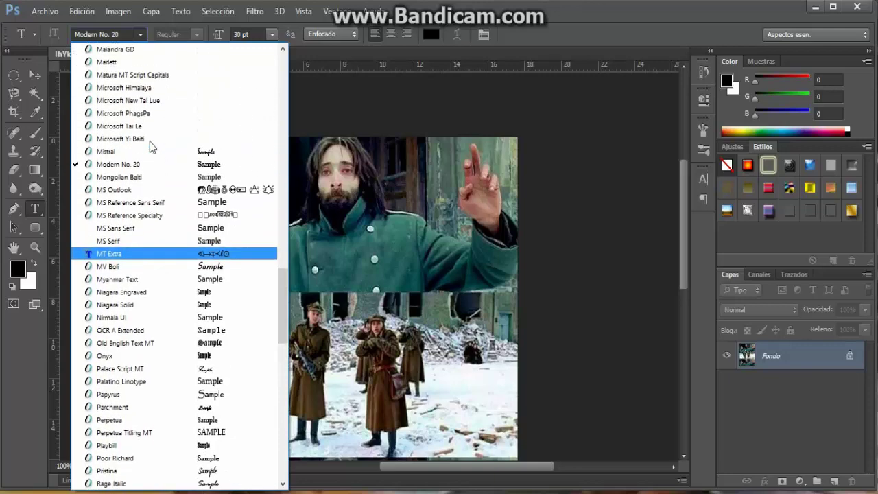
pyautogui.scroll(2, 150, 142)
pyautogui.scroll(2, 151, 144)
pyautogui.scroll(4, 151, 143)
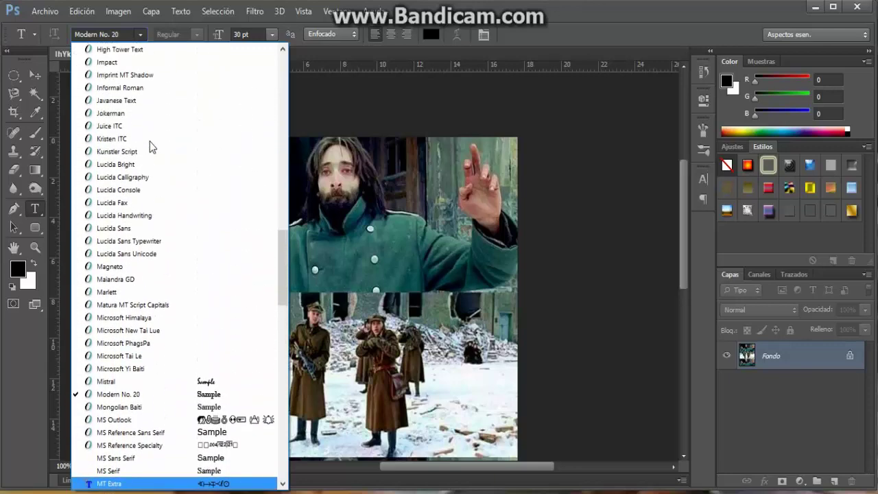
pyautogui.scroll(3, 150, 142)
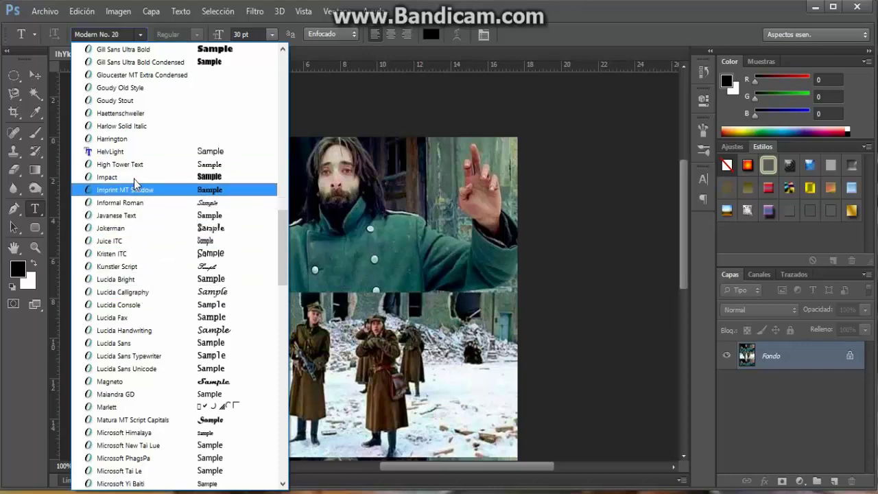
pyautogui.scroll(2, 133, 164)
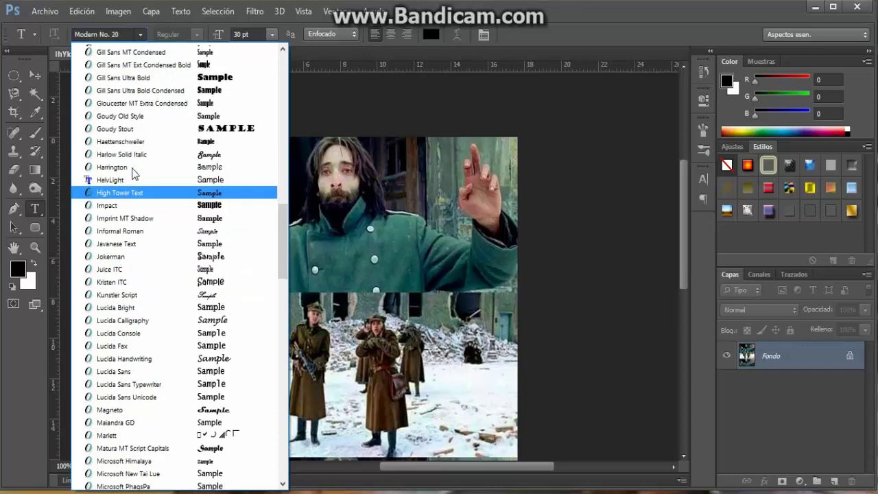
pyautogui.scroll(1, 133, 171)
pyautogui.scroll(1, 133, 172)
pyautogui.scroll(1, 133, 173)
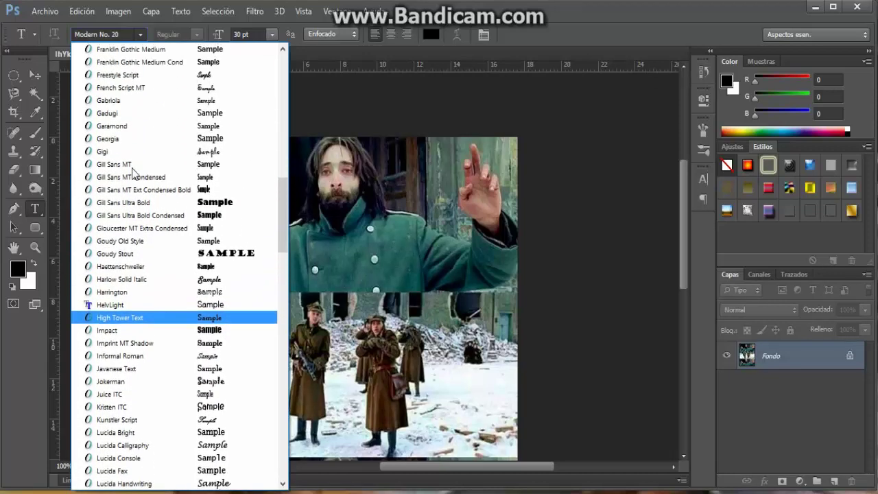
pyautogui.scroll(1, 135, 174)
pyautogui.scroll(1, 133, 173)
pyautogui.scroll(1, 134, 173)
pyautogui.scroll(1, 133, 173)
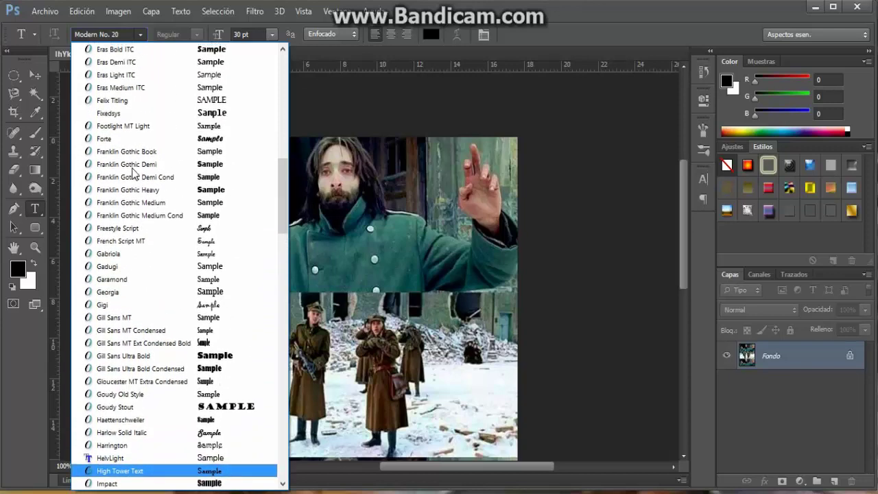
pyautogui.scroll(-1, 135, 173)
pyautogui.scroll(-1, 135, 173)
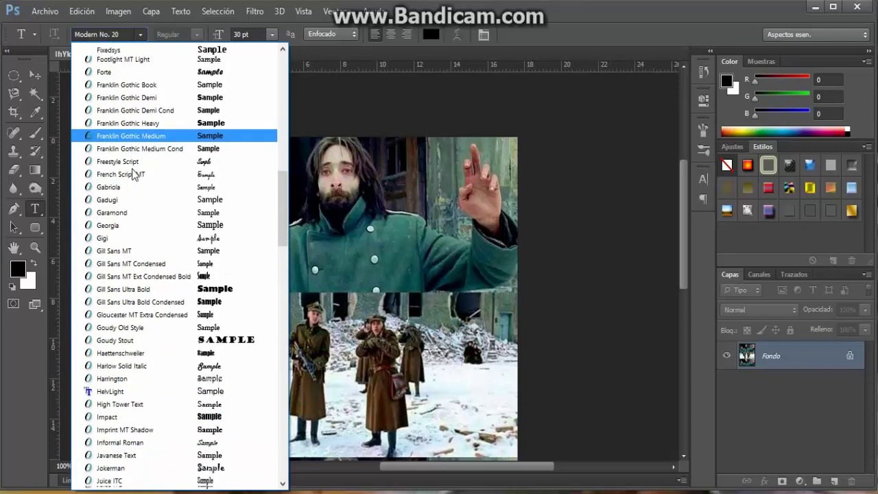
pyautogui.scroll(-1, 144, 220)
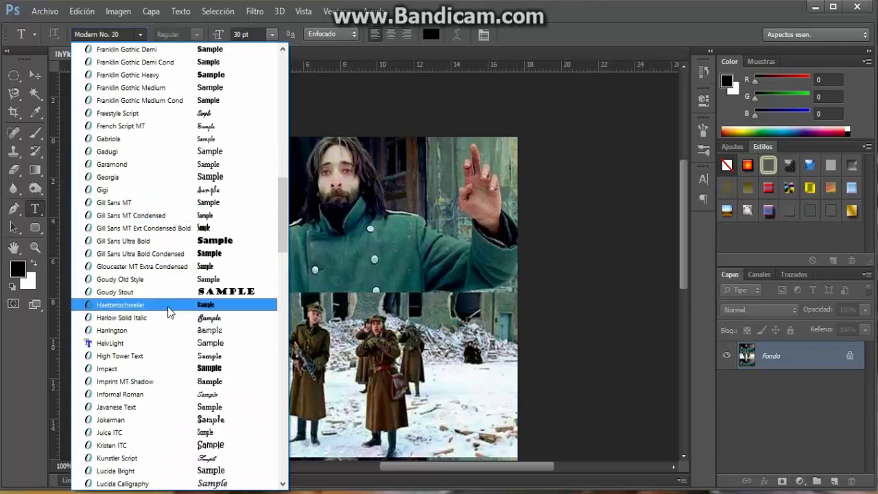
pyautogui.scroll(-1, 169, 312)
pyautogui.scroll(-1, 168, 310)
pyautogui.scroll(-1, 168, 310)
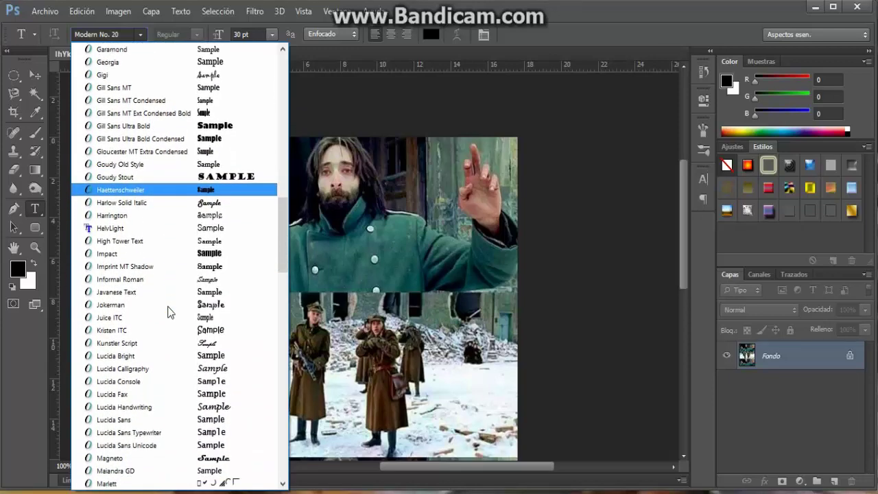
pyautogui.scroll(-1, 168, 310)
pyautogui.scroll(-1, 168, 311)
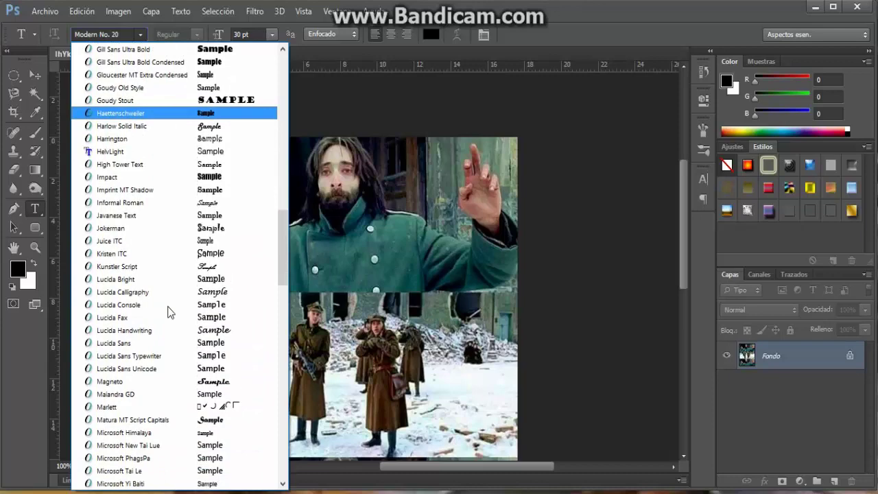
pyautogui.scroll(1, 179, 305)
pyautogui.scroll(2, 189, 296)
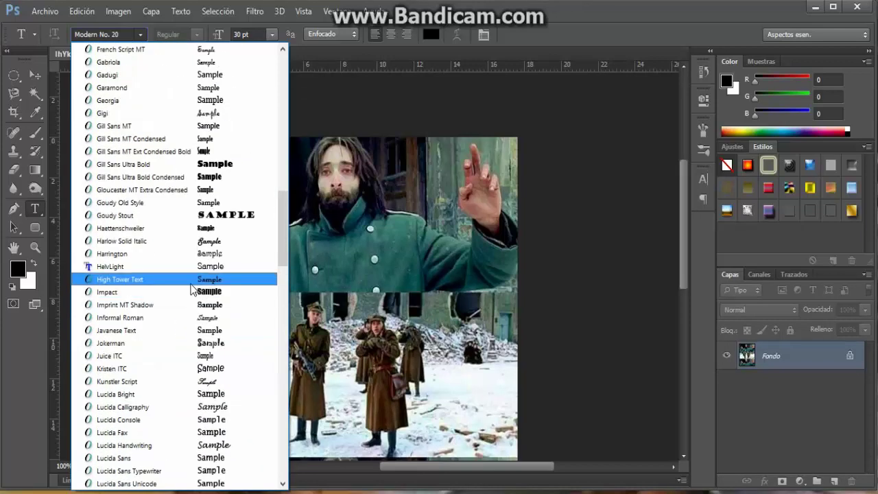
pyautogui.scroll(2, 224, 227)
pyautogui.scroll(1, 223, 227)
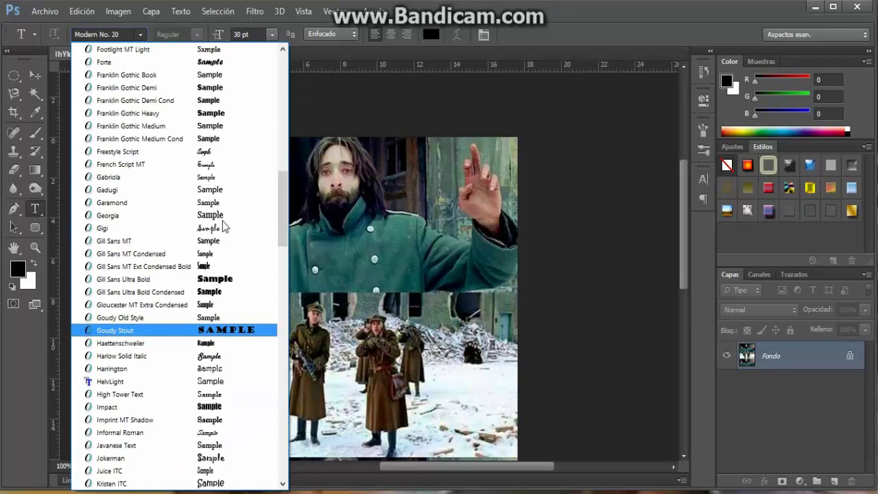
pyautogui.scroll(2, 223, 226)
pyautogui.scroll(2, 215, 195)
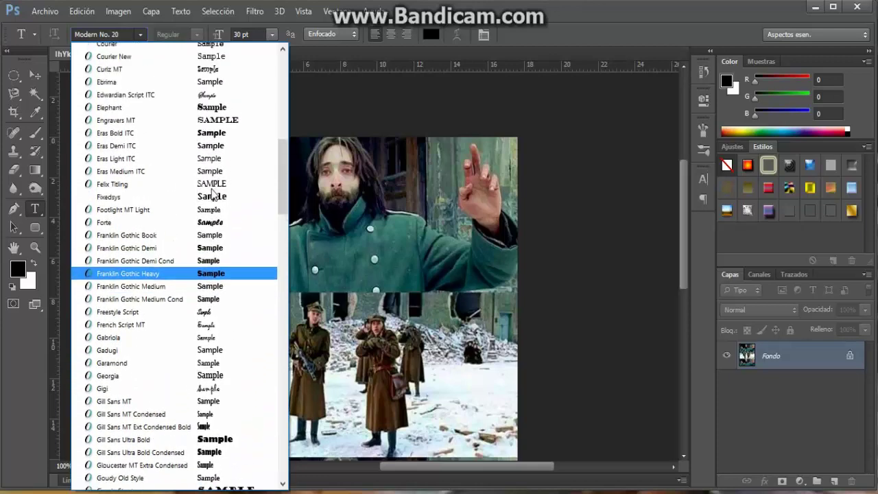
pyautogui.scroll(1, 213, 195)
pyautogui.scroll(1, 213, 195)
pyautogui.scroll(1, 215, 194)
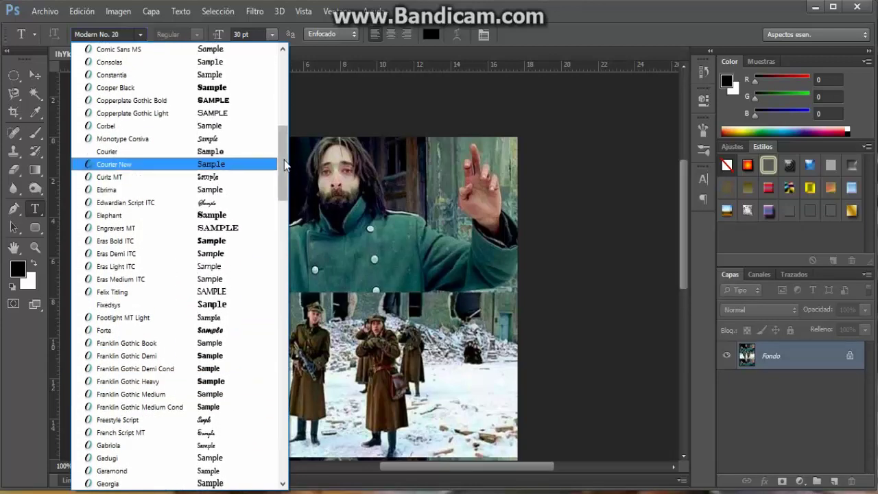
pyautogui.moveTo(284, 164); pyautogui.dragTo(282, 74)
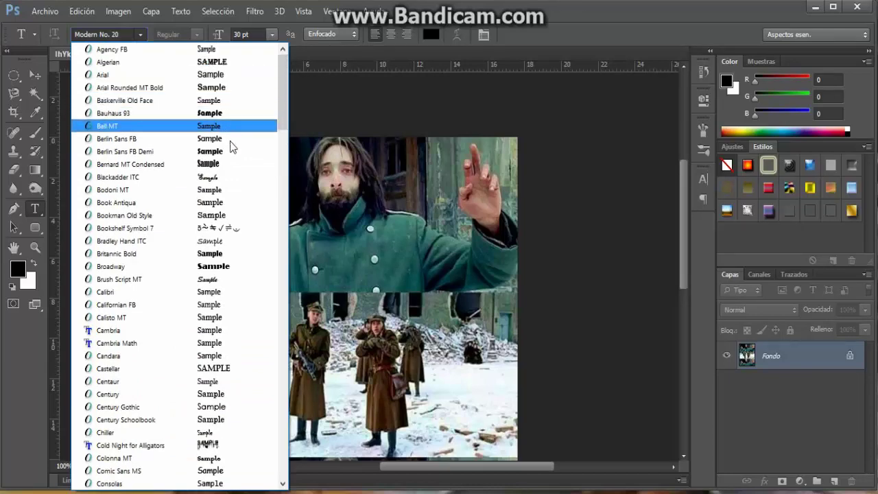
pyautogui.scroll(-1, 231, 186)
pyautogui.scroll(-2, 231, 189)
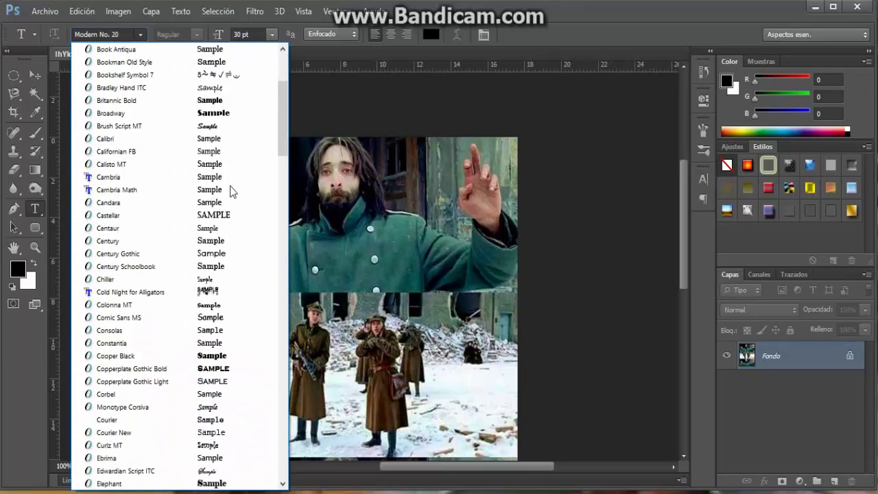
pyautogui.scroll(-1, 230, 191)
pyautogui.scroll(-4, 232, 193)
pyautogui.scroll(-3, 232, 195)
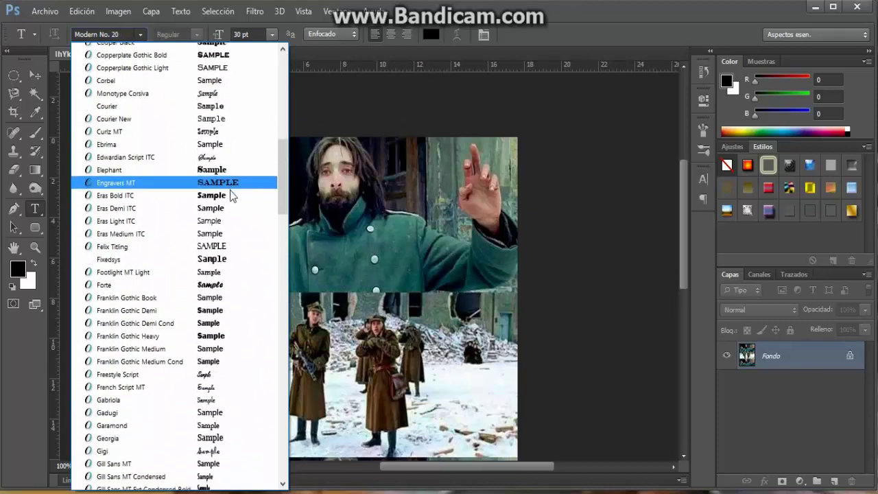
pyautogui.scroll(-4, 232, 193)
pyautogui.scroll(-1, 204, 291)
pyautogui.scroll(-1, 199, 309)
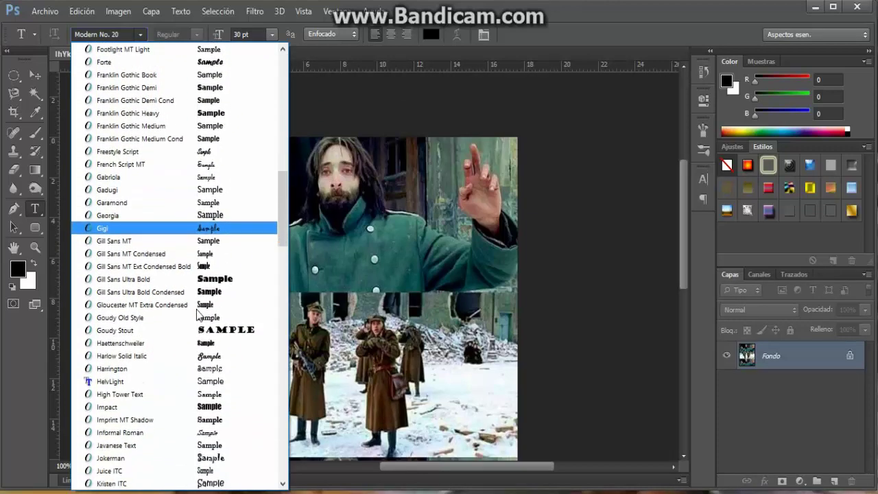
pyautogui.scroll(-1, 198, 314)
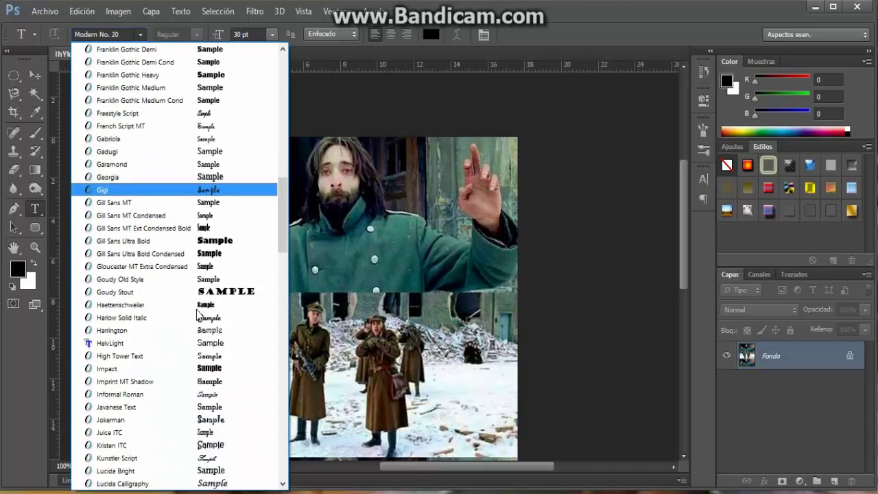
pyautogui.click(115, 371)
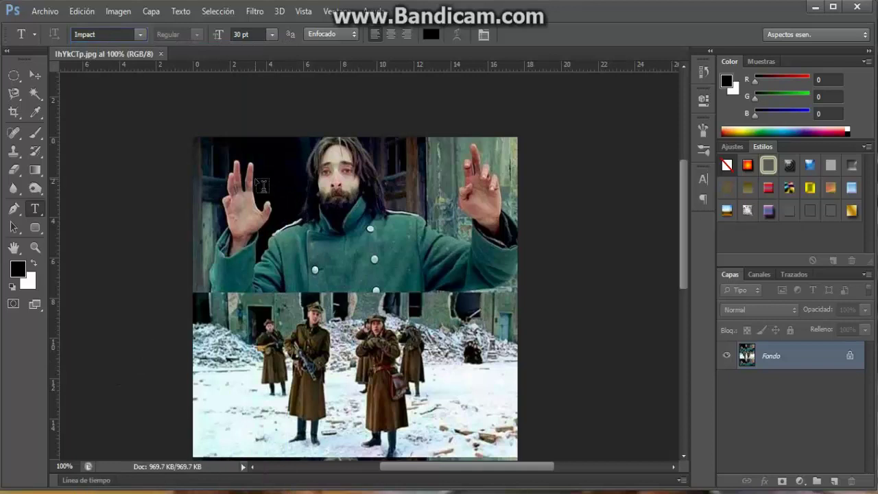
# Step: Add the white caption 'no dispare' centred along the top of the upper image
pyautogui.click(34, 265)
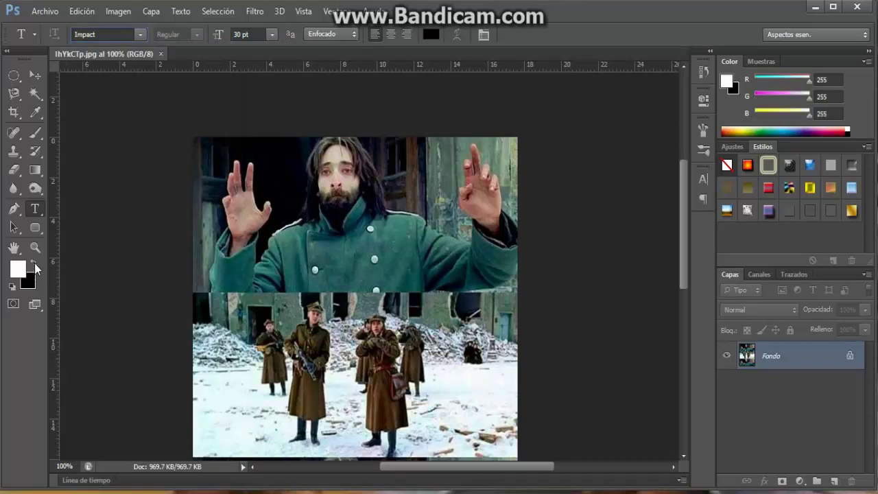
pyautogui.click(224, 167)
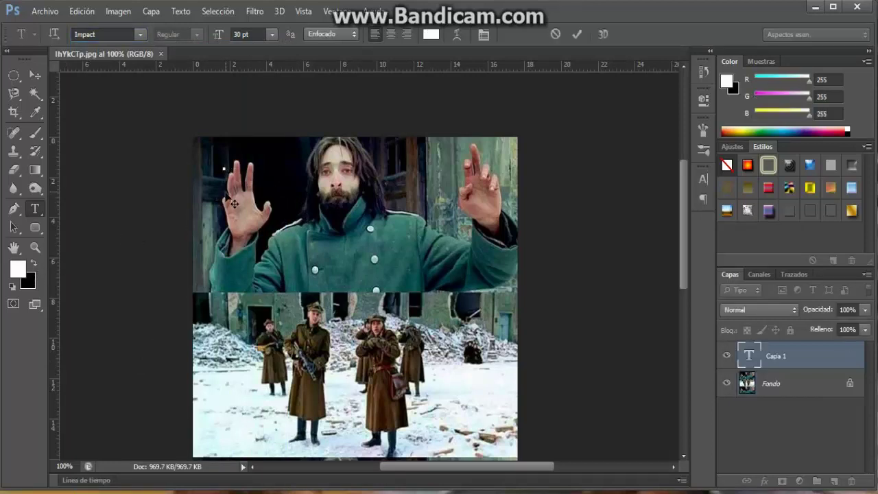
pyautogui.write('f')
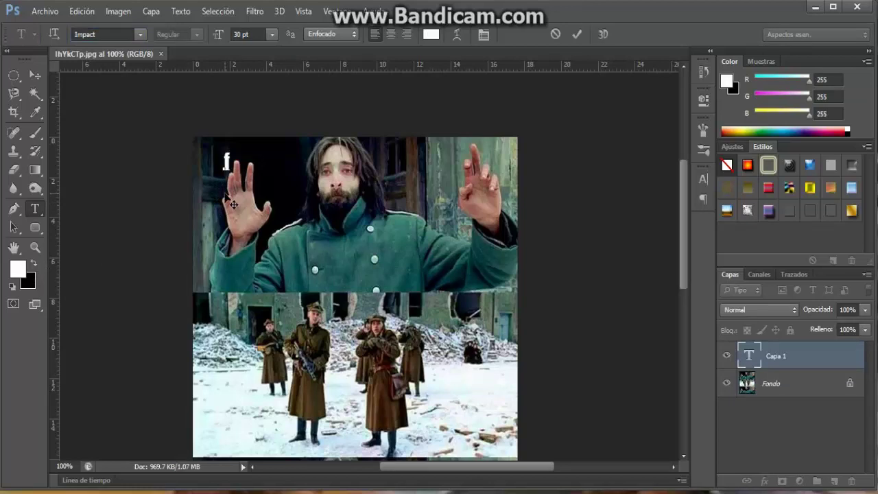
pyautogui.press('BackSpace')
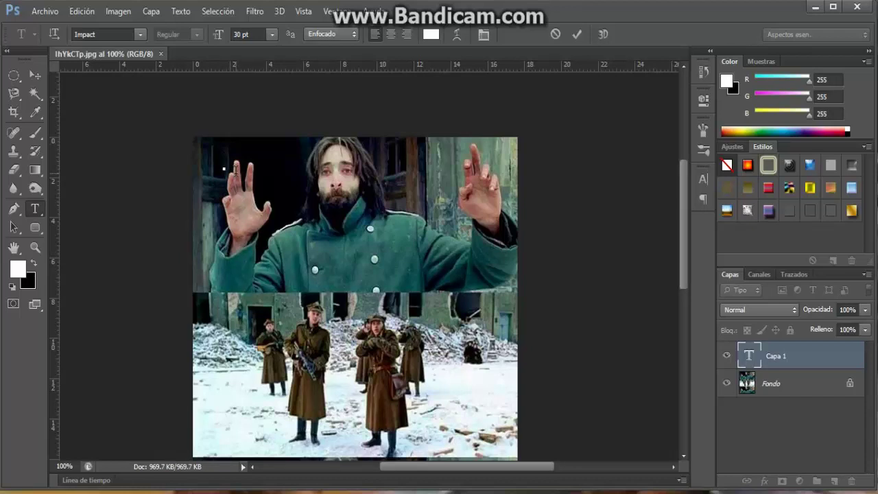
pyautogui.write('n')
pyautogui.write('o di s')
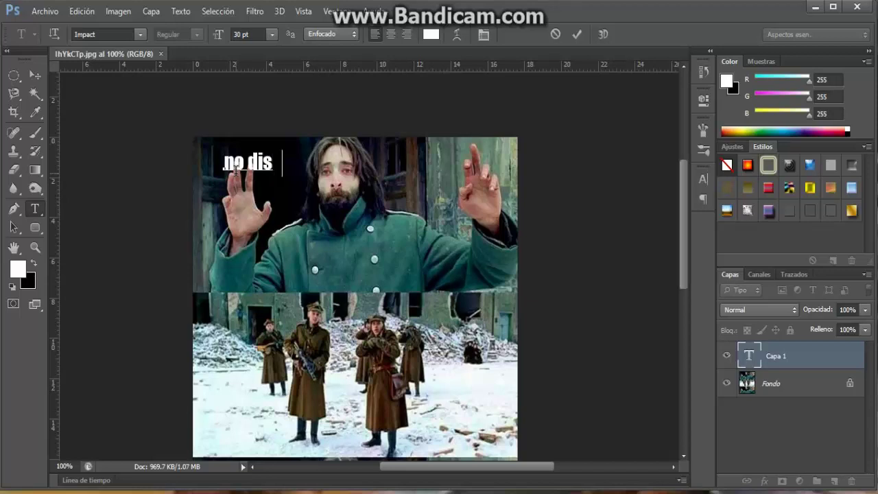
pyautogui.write('pare')
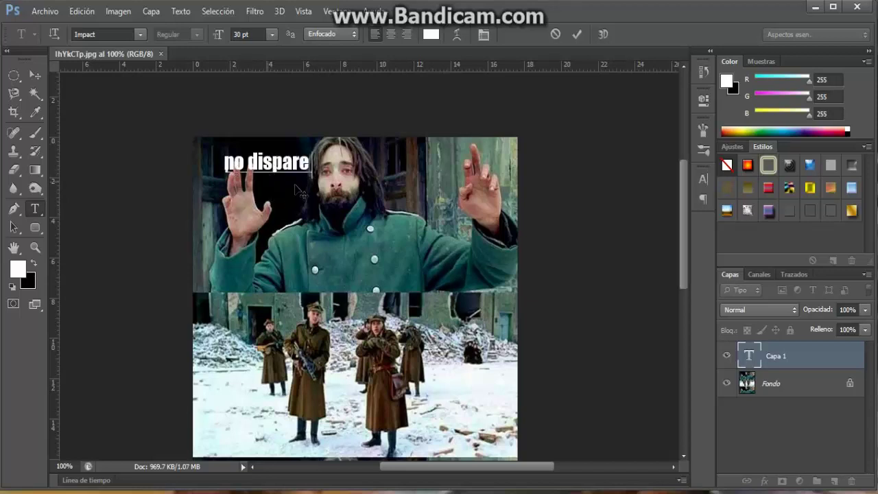
pyautogui.moveTo(267, 181)
pyautogui.mouseDown()
pyautogui.moveTo(343, 178)
pyautogui.moveTo(336, 172)
pyautogui.mouseUp()
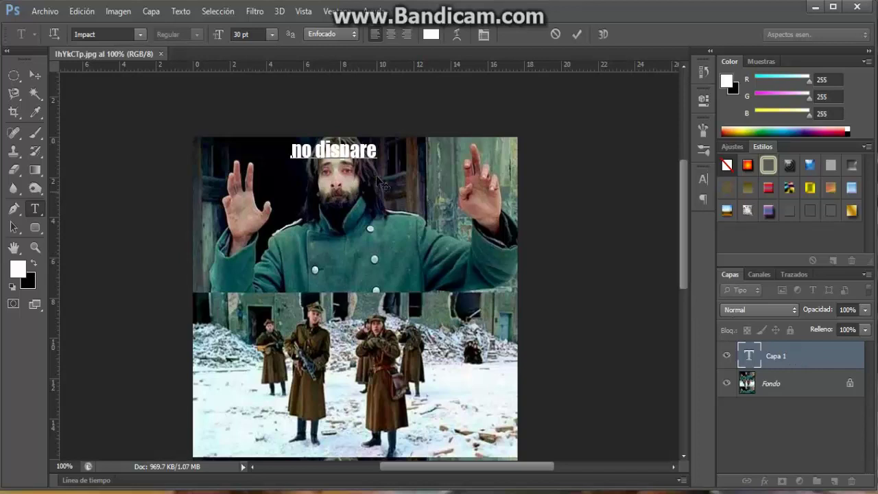
pyautogui.click(806, 352)
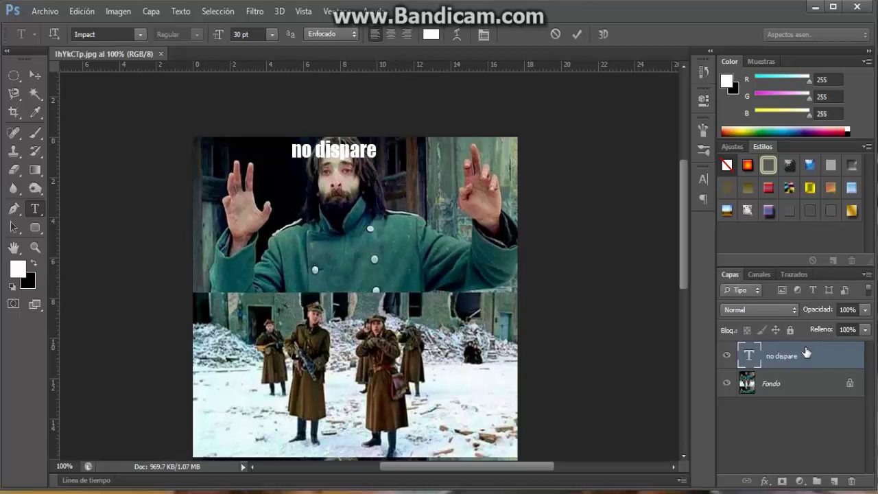
# Step: Apply a 3 px black outside Trazo stroke to the 'no dispare' layer, with no drop shadow
pyautogui.doubleClick(807, 352)
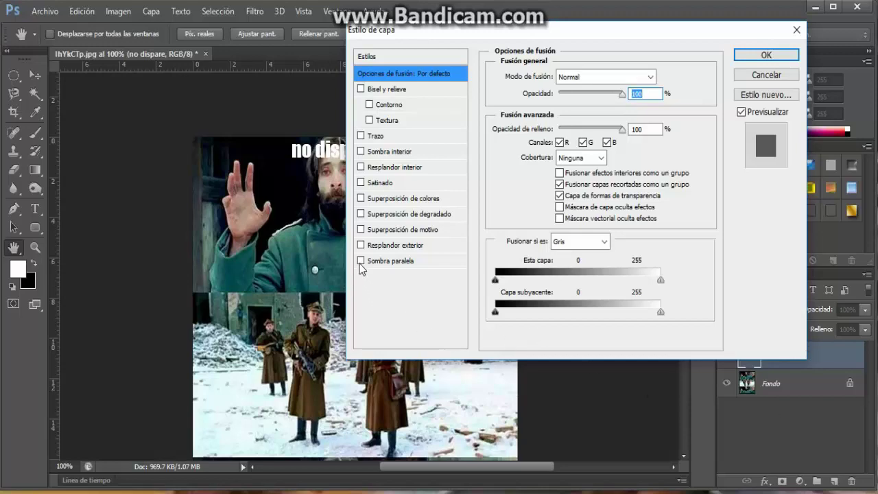
pyautogui.moveTo(587, 34); pyautogui.dragTo(669, 27)
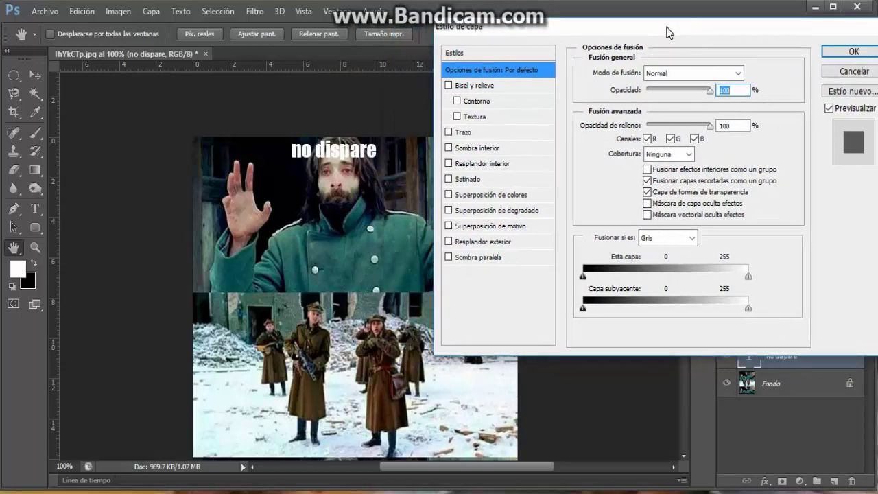
pyautogui.click(449, 258)
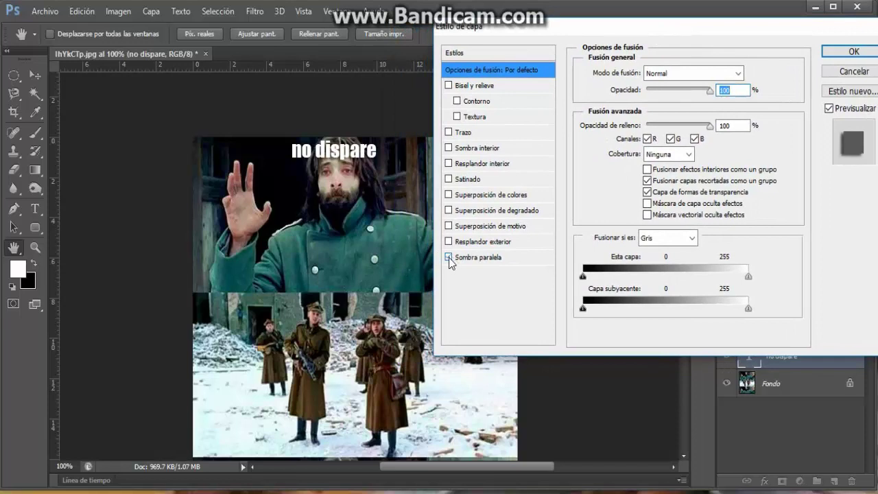
pyautogui.click(449, 258)
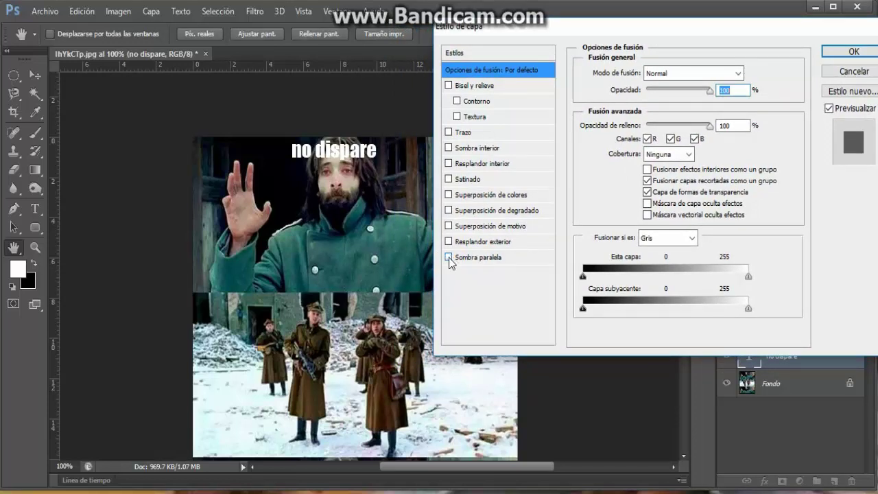
pyautogui.click(450, 132)
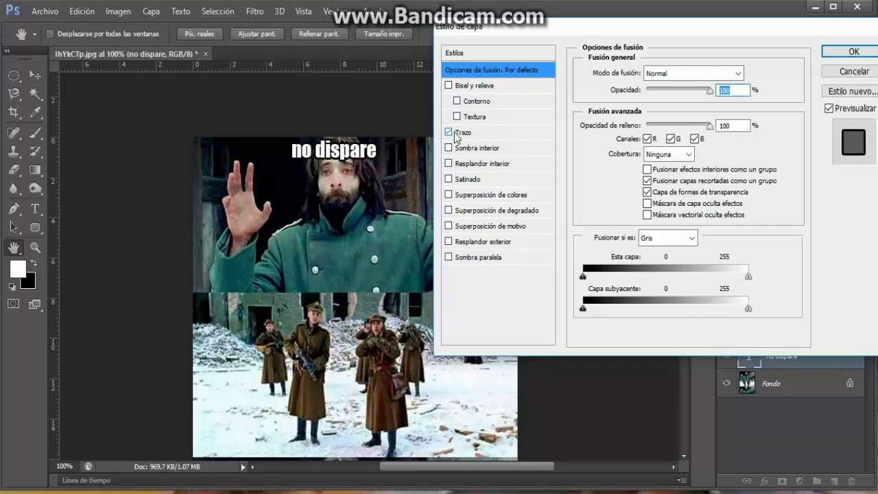
pyautogui.click(459, 133)
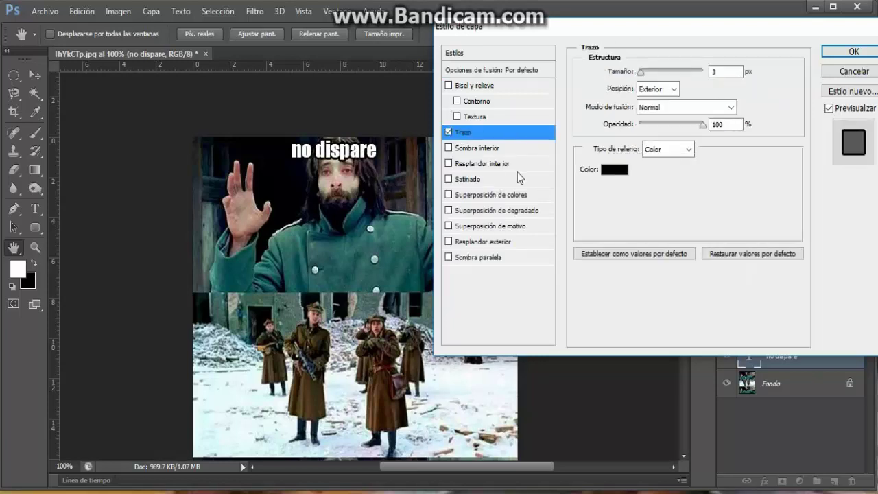
pyautogui.moveTo(643, 77); pyautogui.dragTo(643, 79)
pyautogui.click(839, 54)
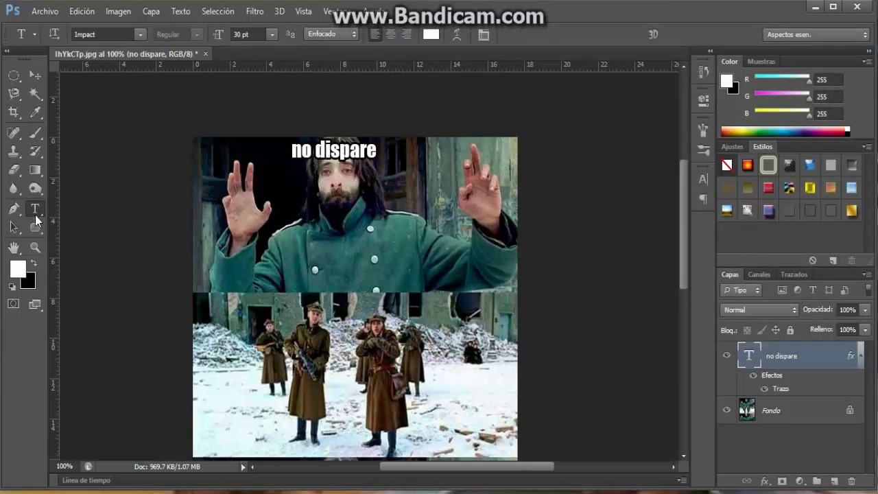
# Step: Type 'porque nunca publica nada' centred across the top of the lower image
pyautogui.click(216, 308)
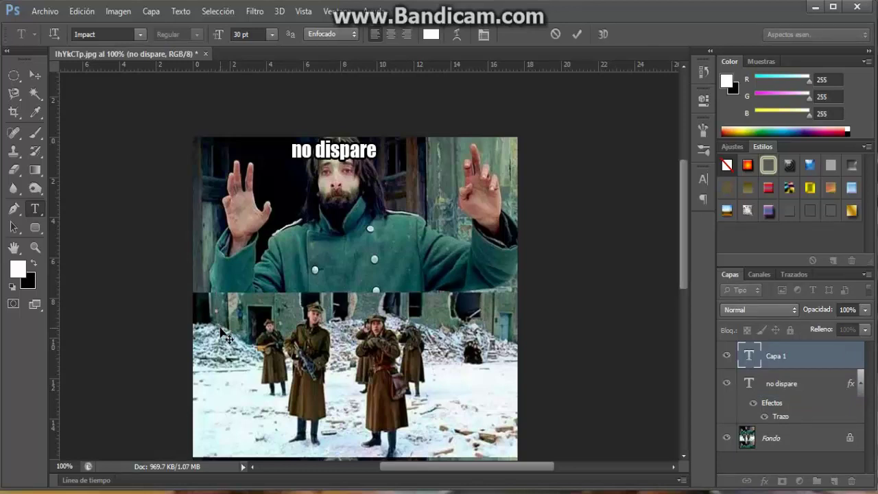
pyautogui.write('por')
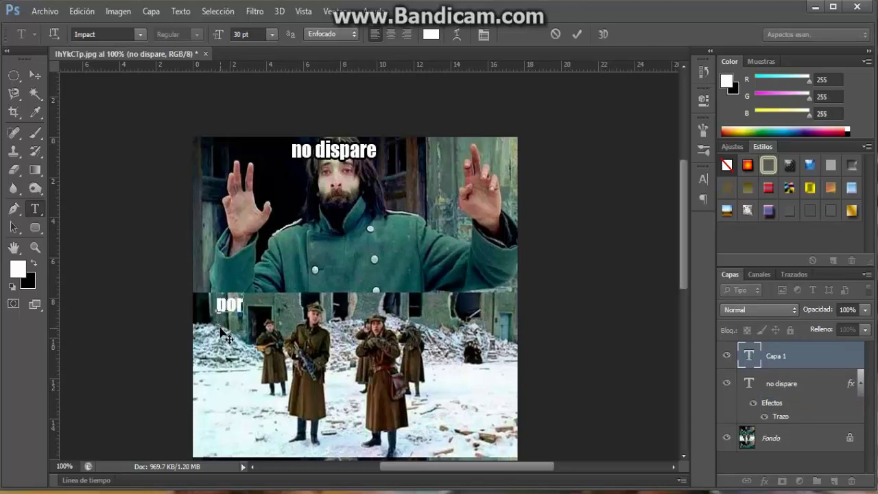
pyautogui.write('que')
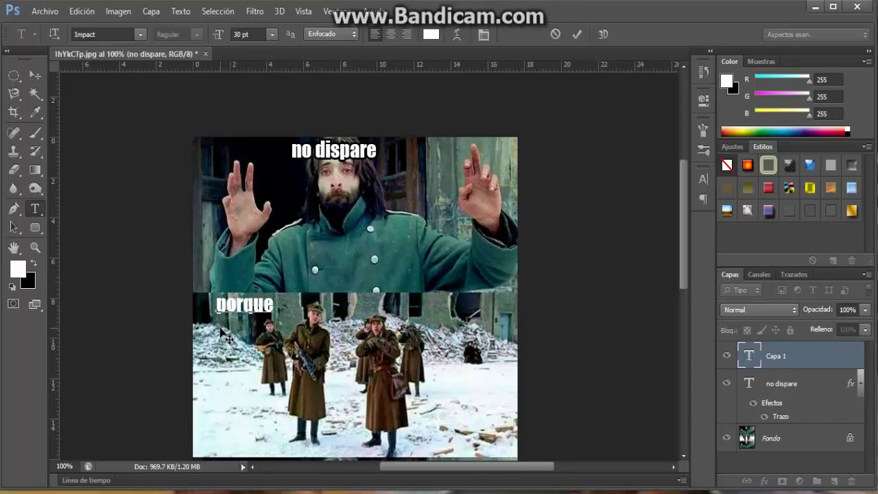
pyautogui.write(' nunca')
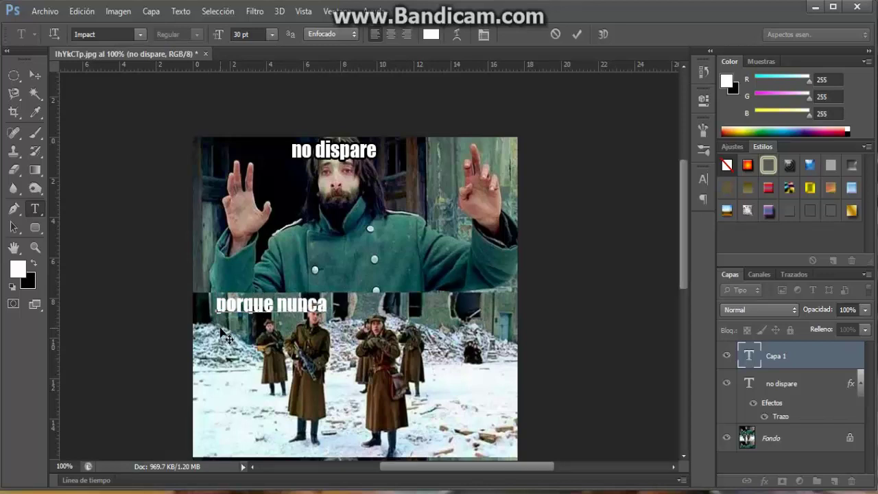
pyautogui.write(' p')
pyautogui.write('u')
pyautogui.write('bl')
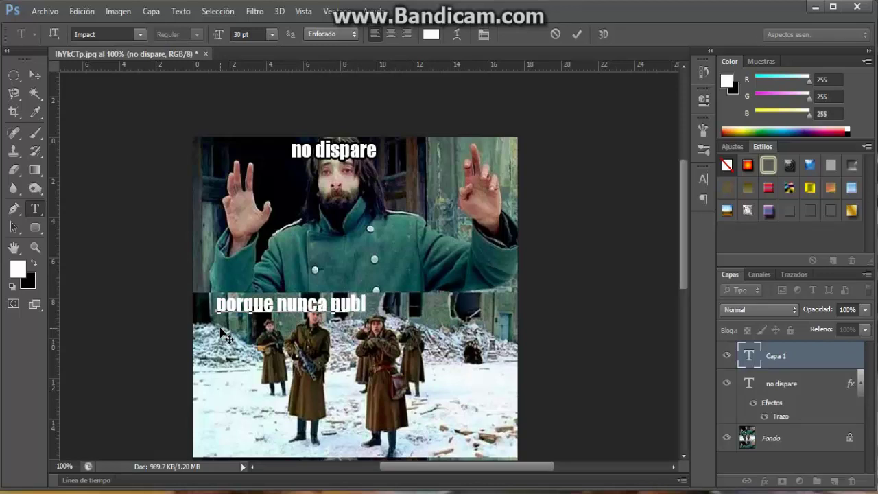
pyautogui.write('ic a')
pyautogui.write(' nada')
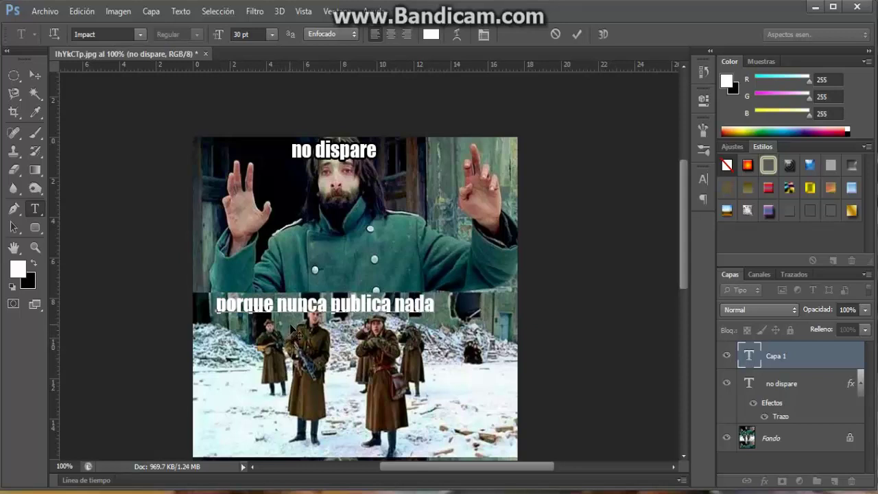
pyautogui.moveTo(291, 331); pyautogui.dragTo(315, 336)
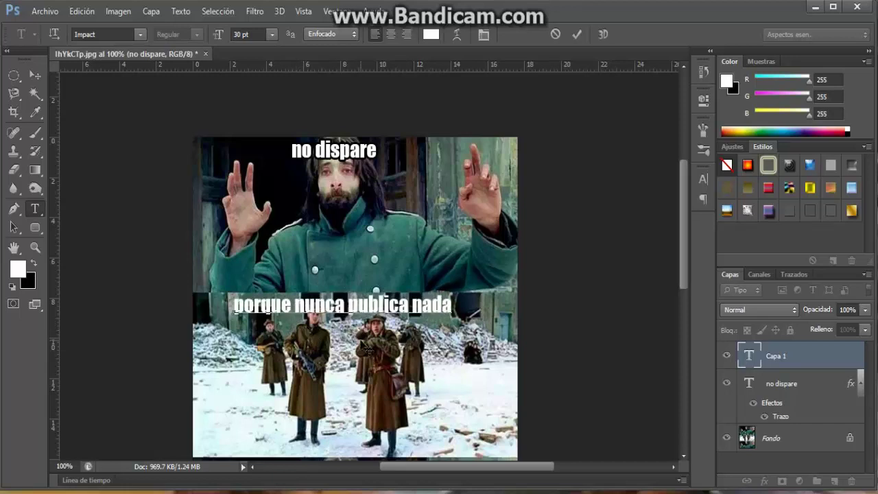
pyautogui.click(796, 353)
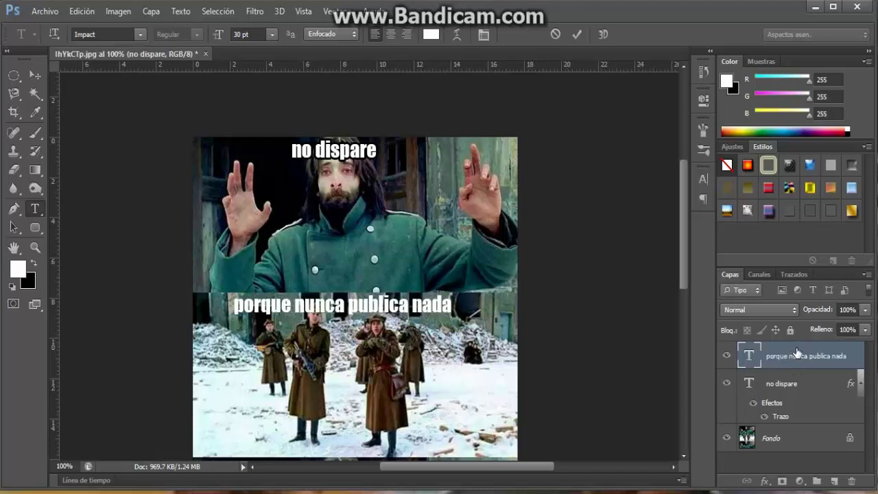
pyautogui.doubleClick(796, 352)
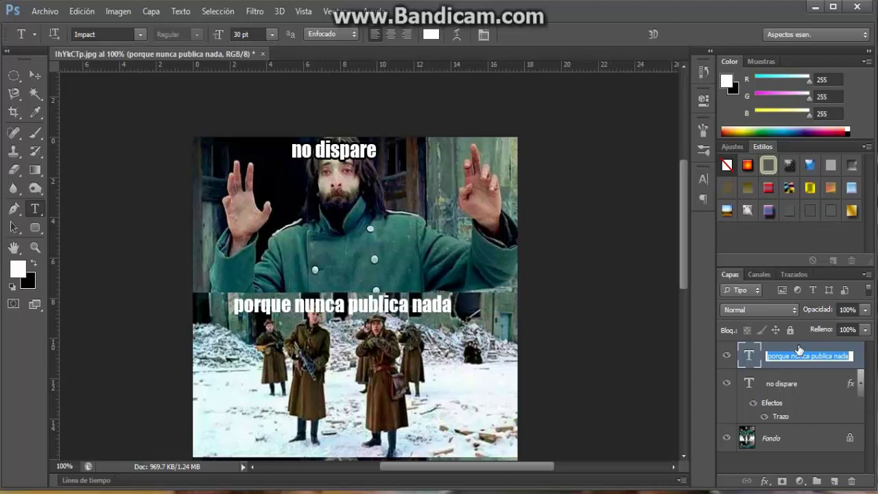
pyautogui.press('Return')
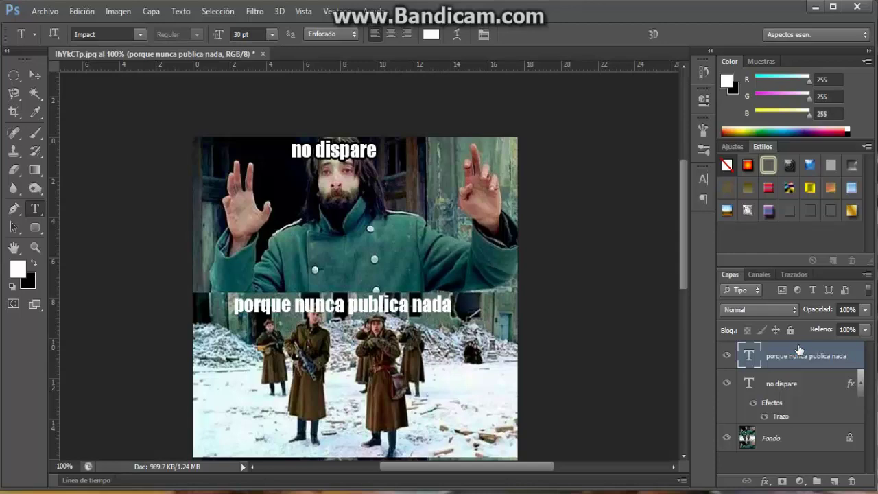
# Step: Add the black Trazo outline stroke to the 'porque nunca publica nada' caption
pyautogui.doubleClick(799, 351)
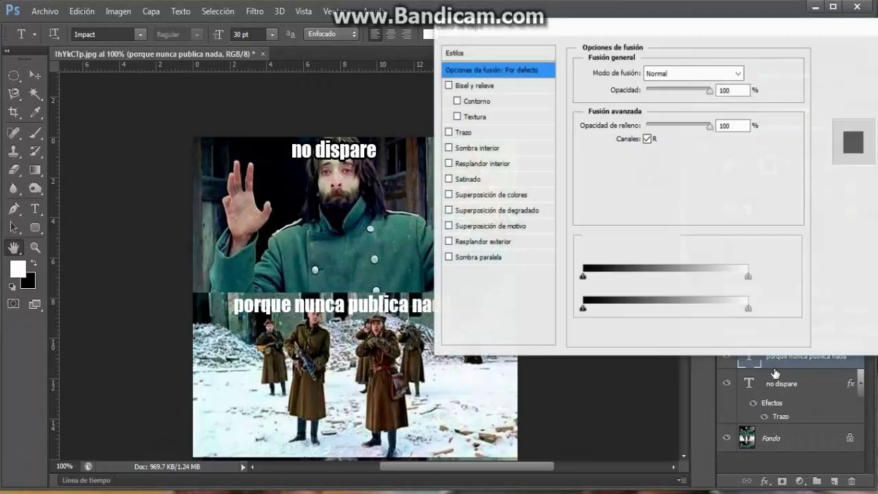
pyautogui.click(449, 133)
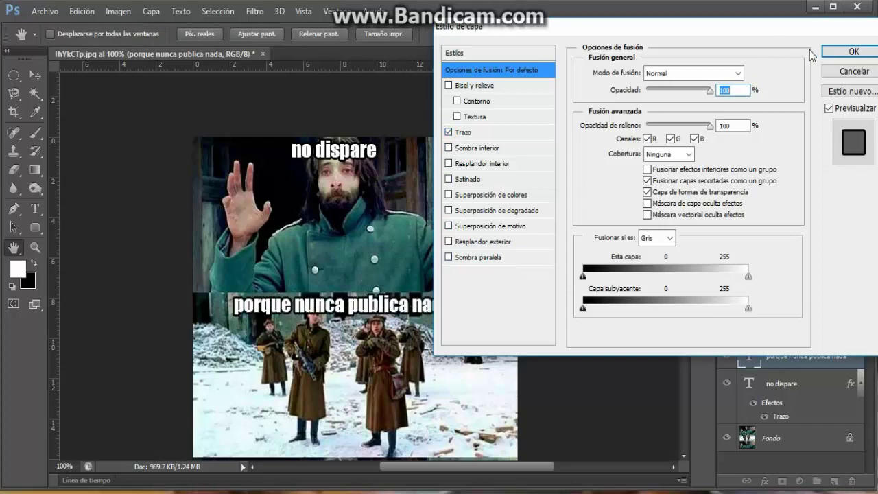
pyautogui.click(851, 52)
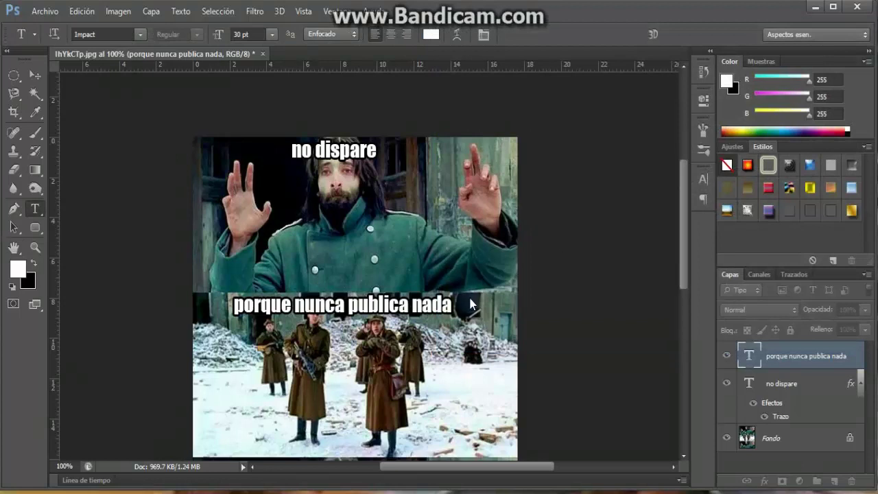
# Step: Scroll down to bring the bottom panel with the long-haired man into view
pyautogui.scroll(-1, 425, 360)
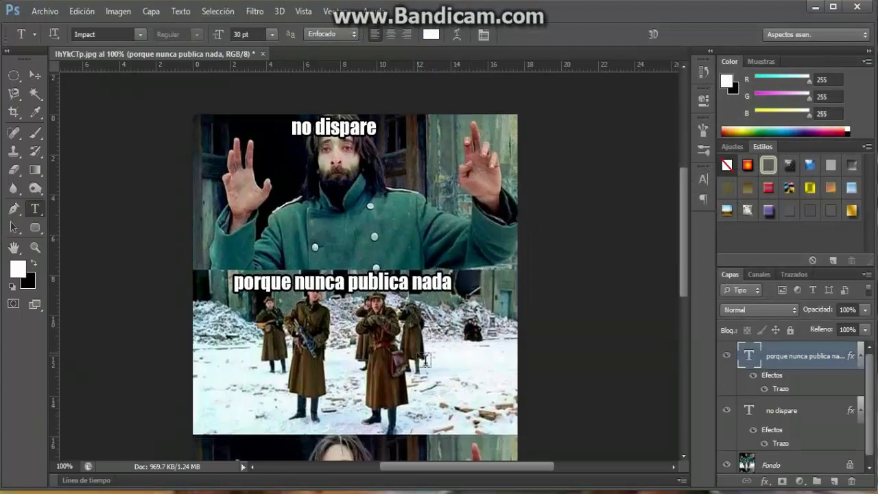
pyautogui.scroll(-1, 426, 360)
pyautogui.scroll(-3, 425, 360)
pyautogui.scroll(-1, 425, 359)
pyautogui.scroll(-2, 426, 359)
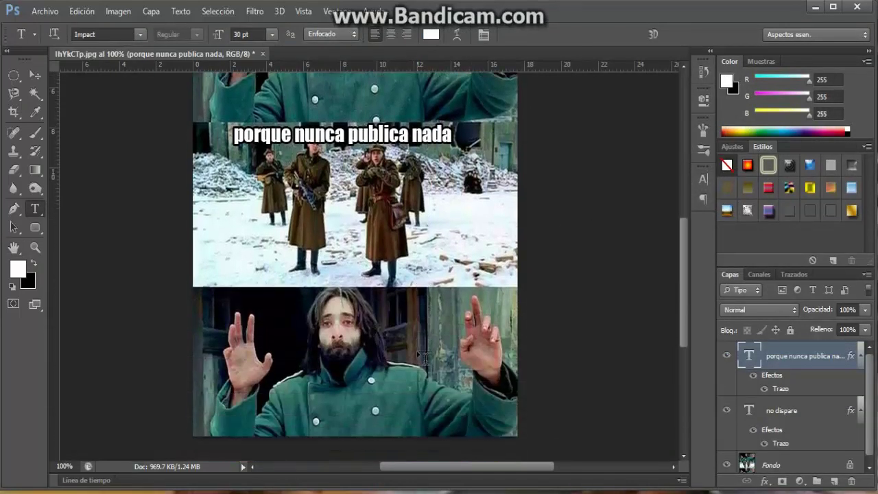
pyautogui.scroll(-1, 425, 358)
pyautogui.scroll(-1, 425, 358)
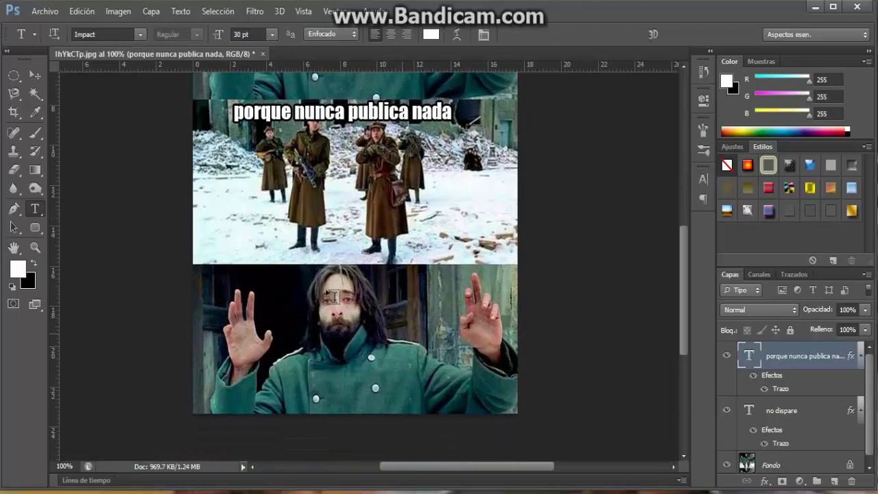
# Step: Place the white caption 'porque soy muy timido' above the man in the bottom panel
pyautogui.click(275, 283)
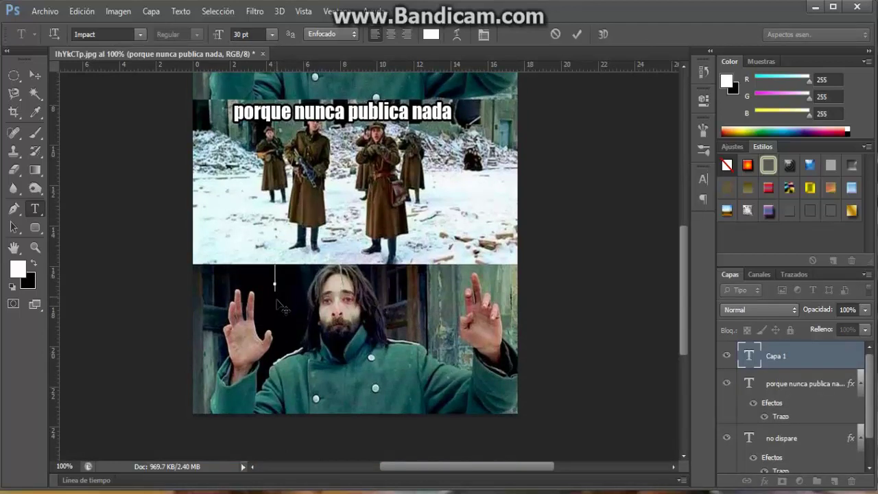
pyautogui.moveTo(283, 309); pyautogui.dragTo(258, 301)
pyautogui.write('nor')
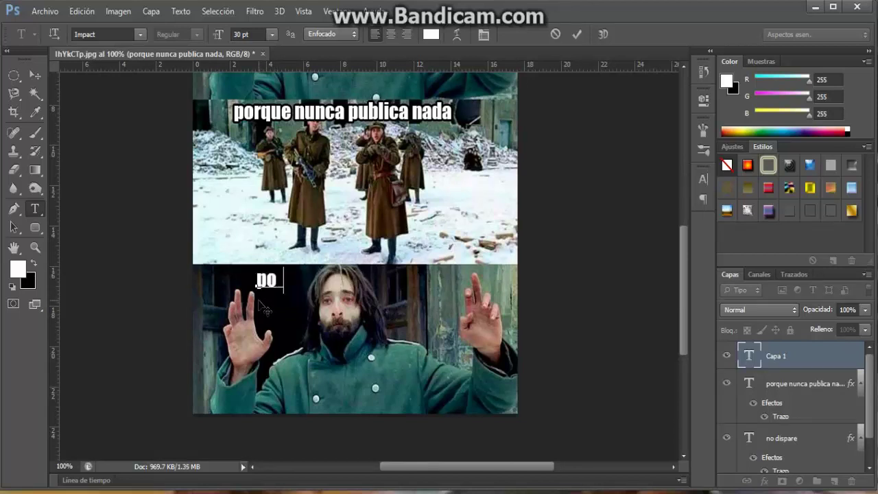
pyautogui.write('que')
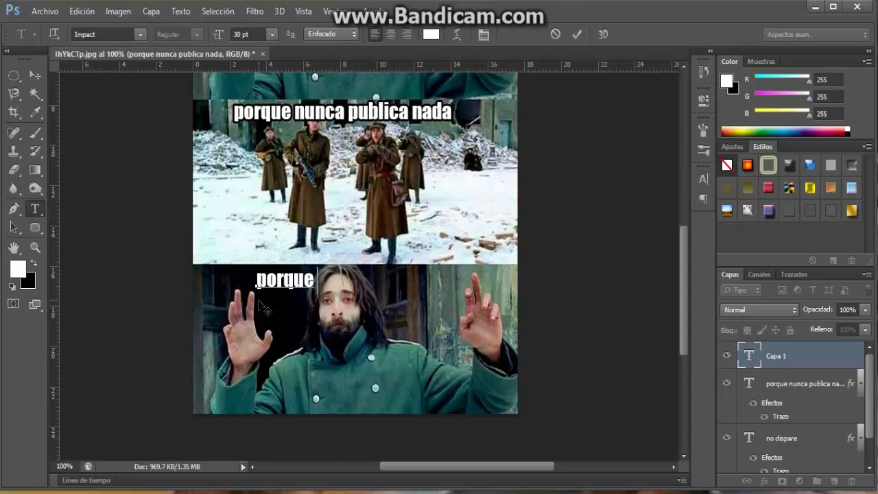
pyautogui.write(' soy')
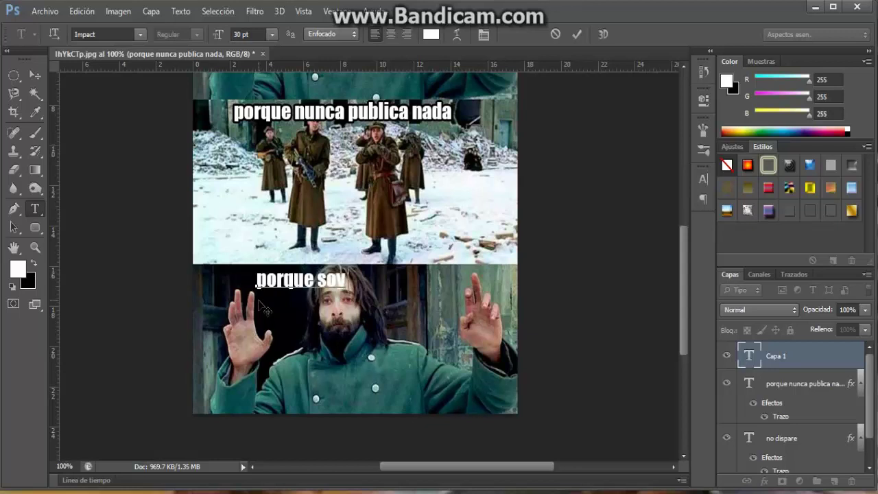
pyautogui.write(' muy')
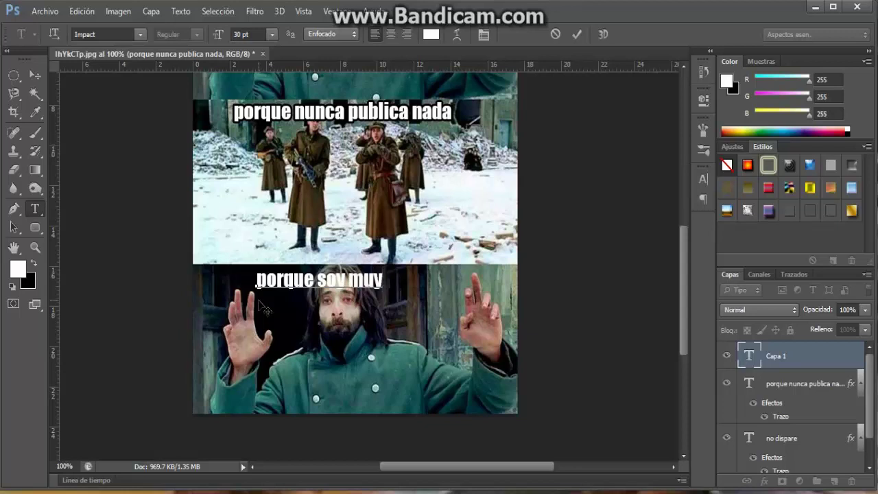
pyautogui.write(' timid')
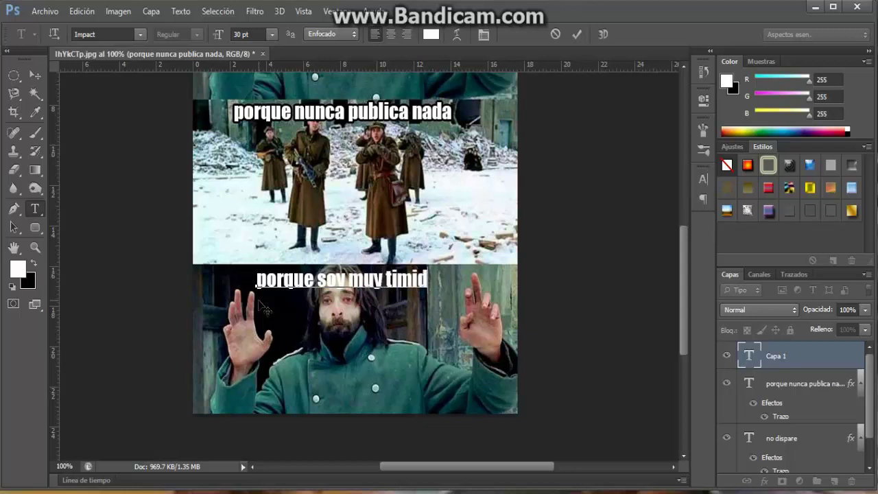
pyautogui.write('o')
pyautogui.moveTo(298, 313); pyautogui.dragTo(294, 312)
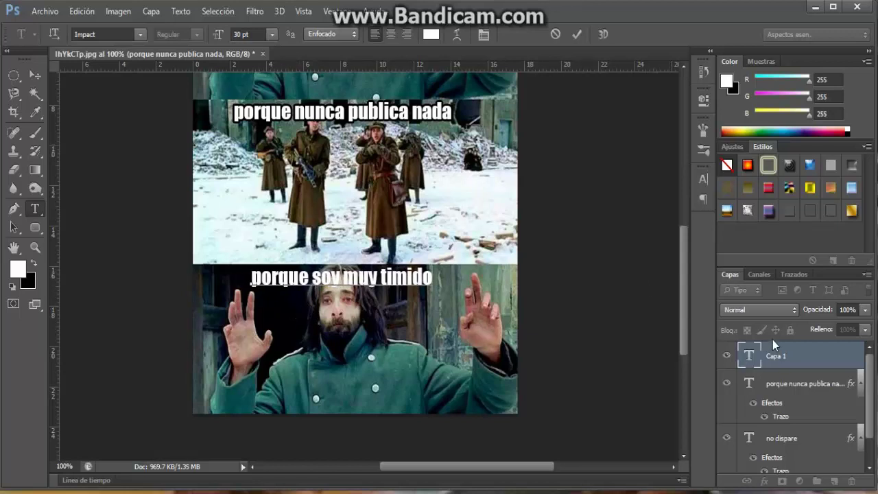
pyautogui.click(789, 354)
pyautogui.doubleClick(789, 354)
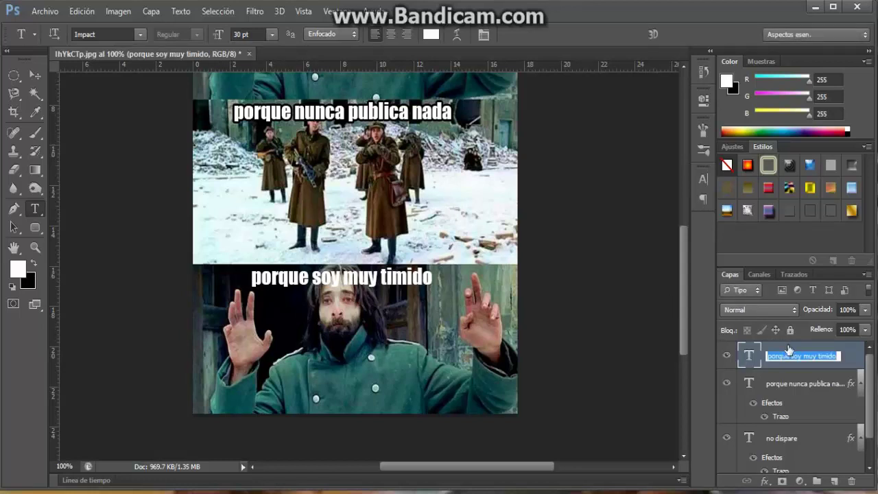
pyautogui.press('Return')
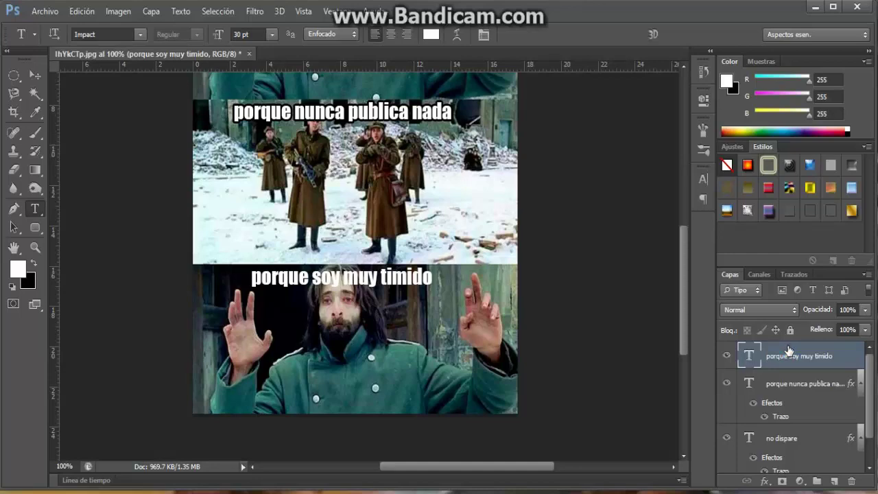
pyautogui.doubleClick(789, 351)
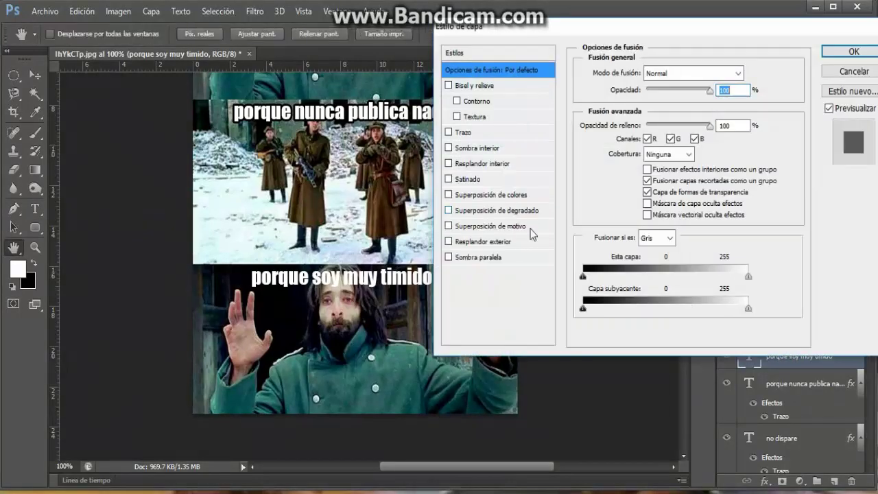
# Step: Give the 'porque soy muy timido' caption the black Trazo outline stroke
pyautogui.click(449, 132)
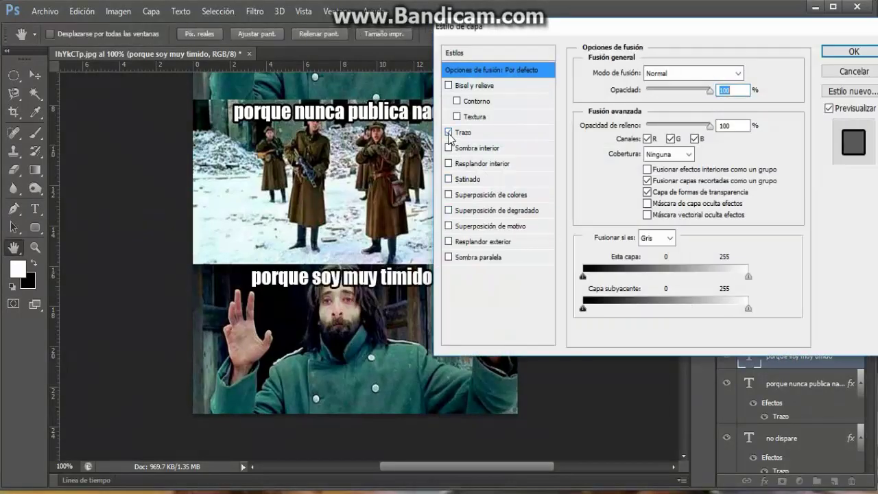
pyautogui.click(839, 58)
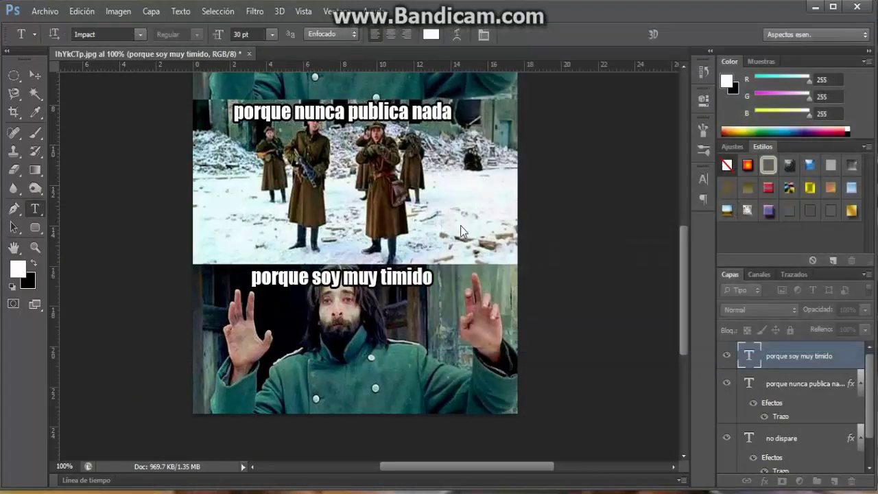
pyautogui.scroll(3, 451, 259)
pyautogui.scroll(1, 443, 271)
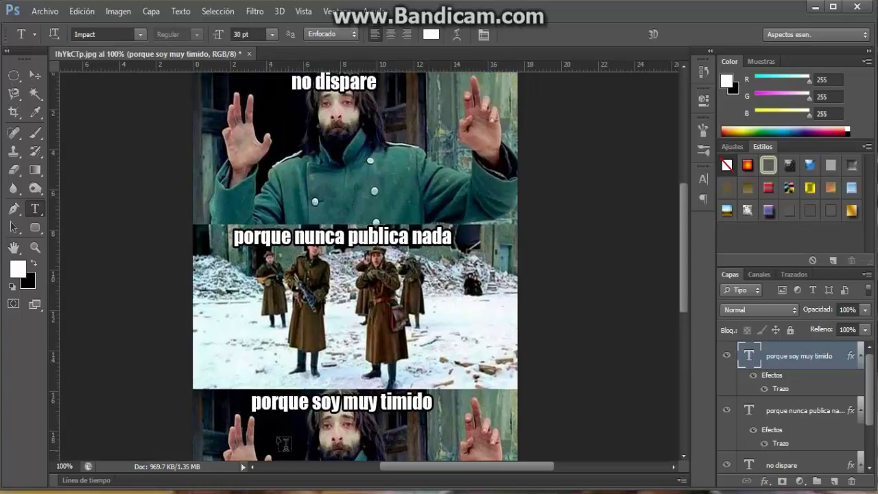
pyautogui.moveTo(278, 433); pyautogui.dragTo(294, 435)
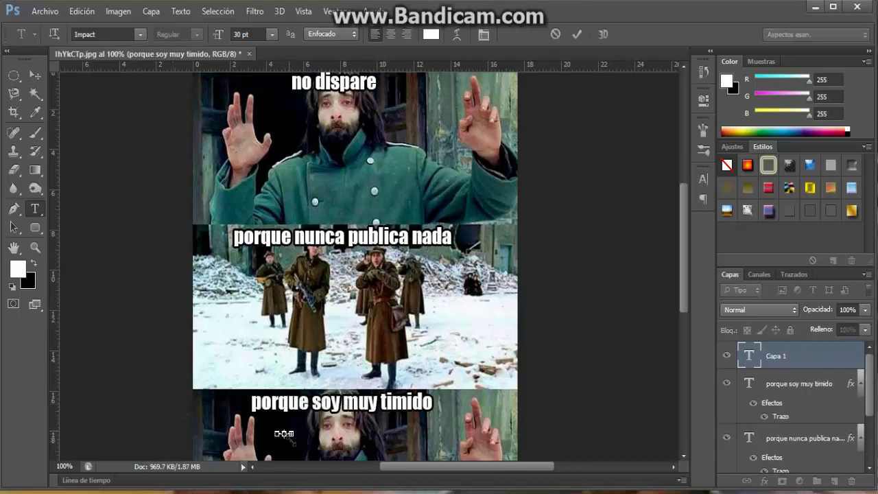
# Step: Dismiss the stray text box and nudge the caption layer slightly right with the Move tool
pyautogui.click(14, 75)
pyautogui.click(35, 75)
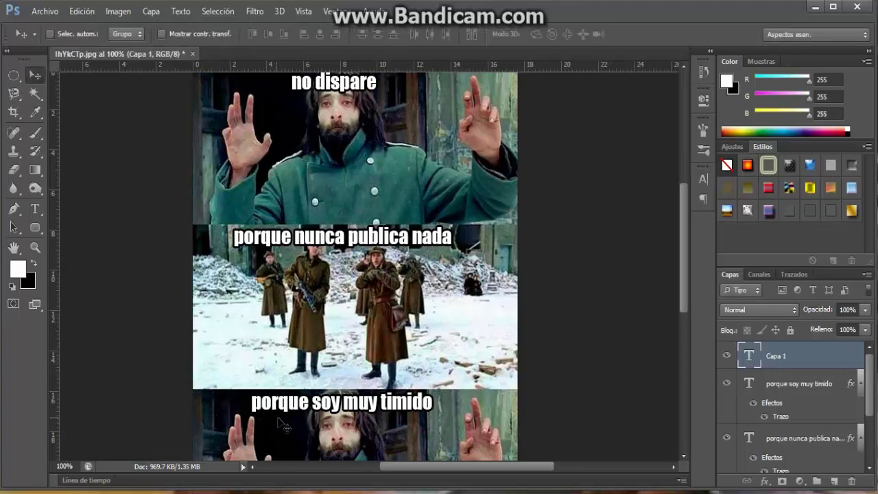
pyautogui.moveTo(284, 417); pyautogui.dragTo(288, 412)
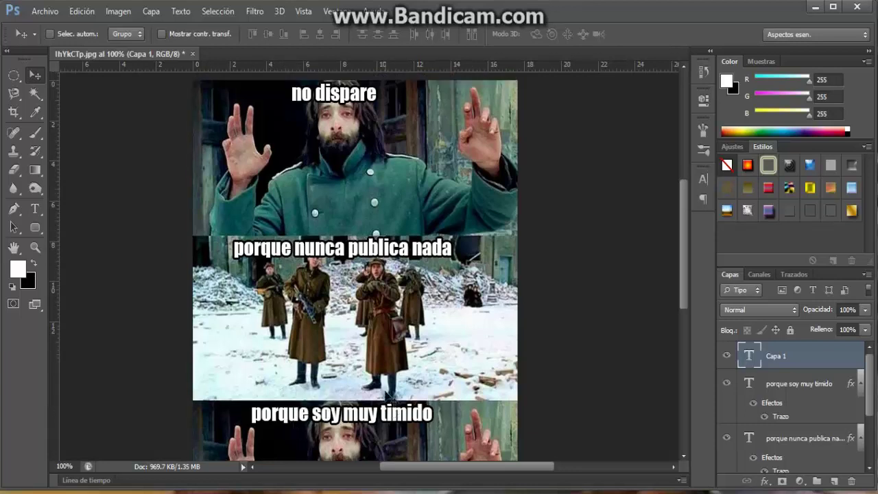
pyautogui.scroll(1, 388, 397)
pyautogui.scroll(-2, 388, 397)
pyautogui.scroll(2, 389, 399)
pyautogui.scroll(-1, 391, 404)
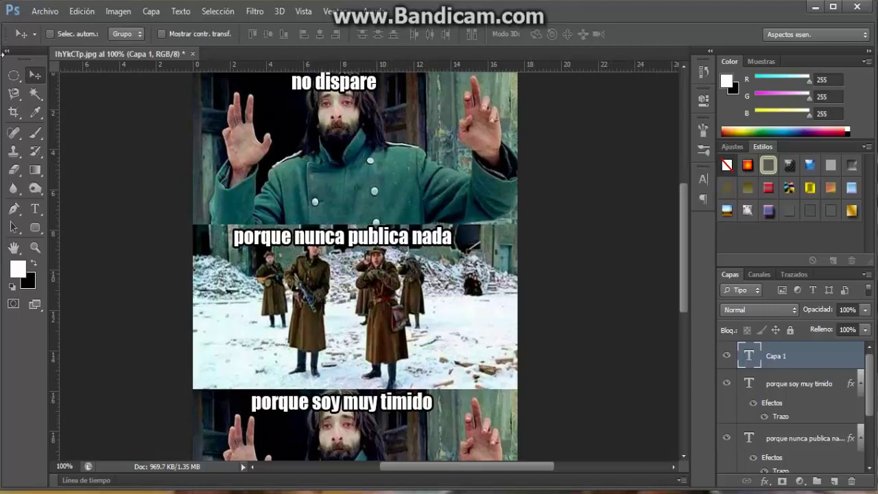
pyautogui.click(46, 12)
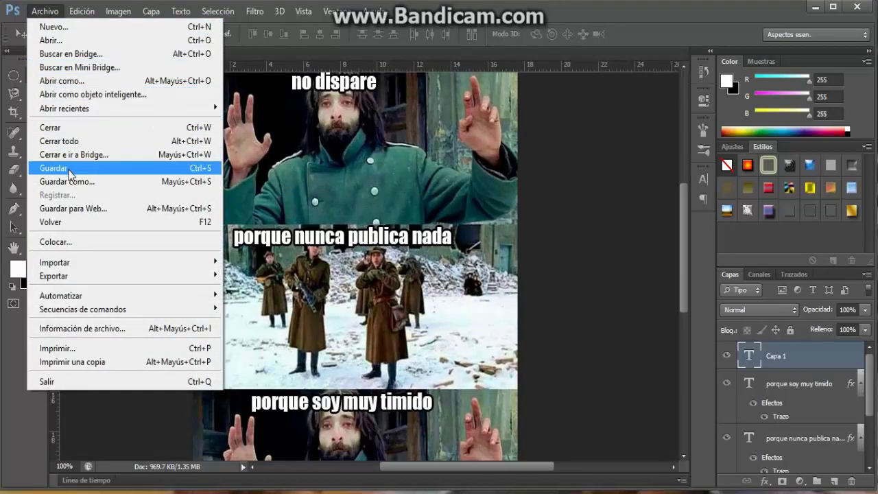
# Step: Save the meme to the Desktop as meme.jpg at JPEG quality 8, then close it
pyautogui.click(68, 181)
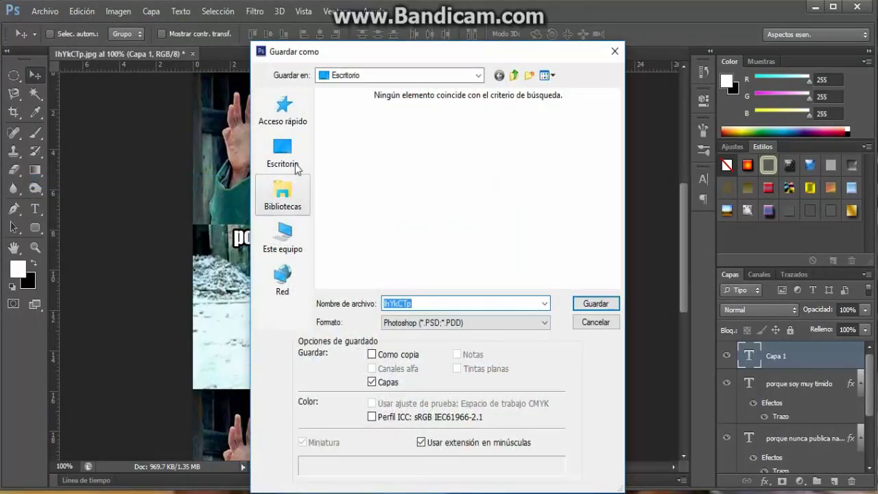
pyautogui.click(284, 166)
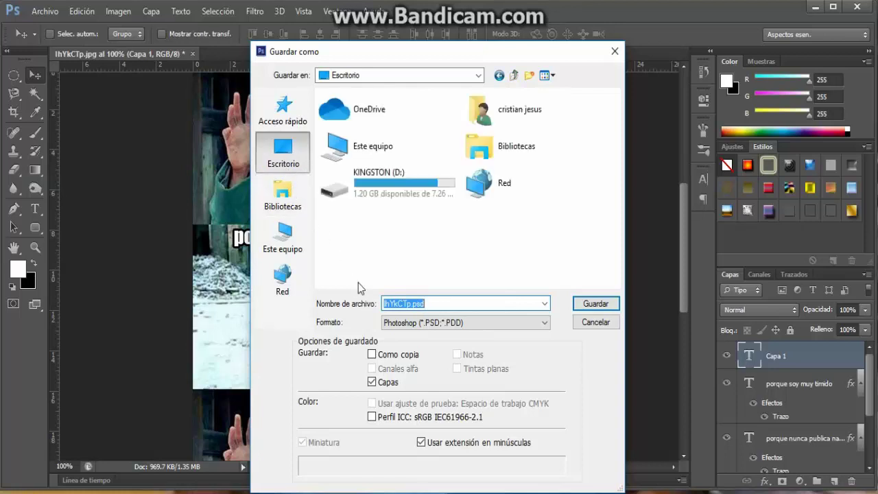
pyautogui.press('BackSpace')
pyautogui.write('m')
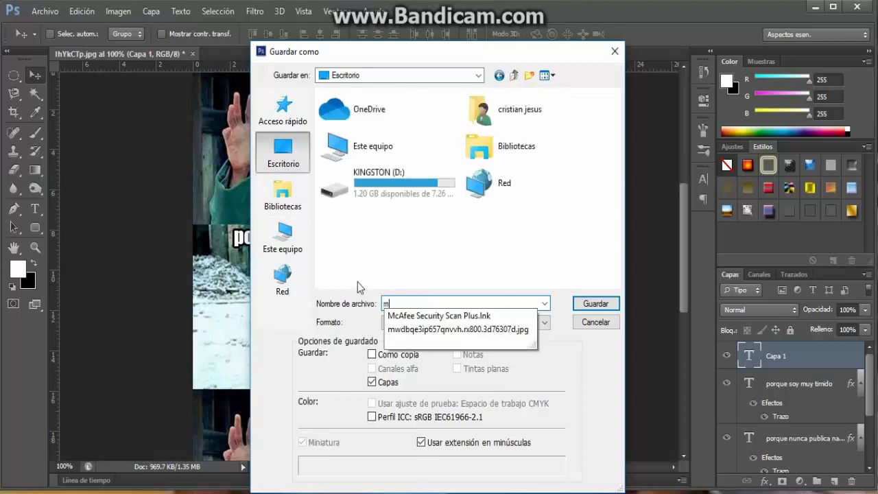
pyautogui.write('eme')
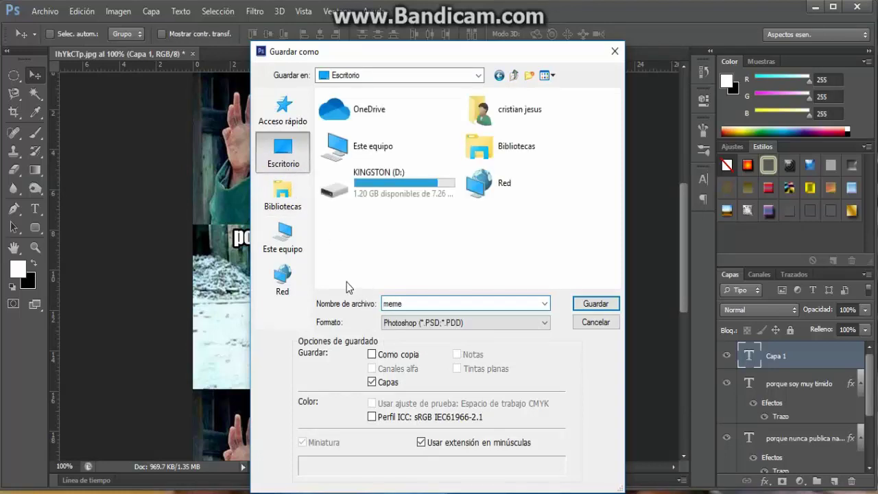
pyautogui.click(426, 328)
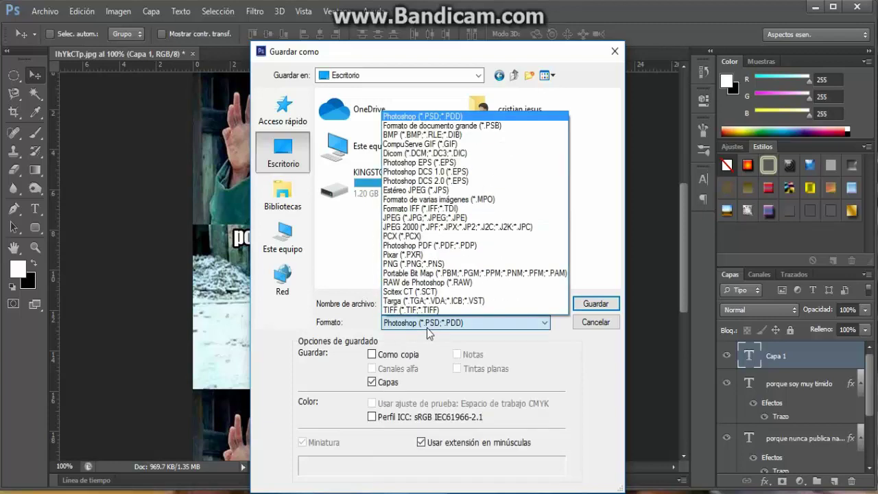
pyautogui.click(407, 218)
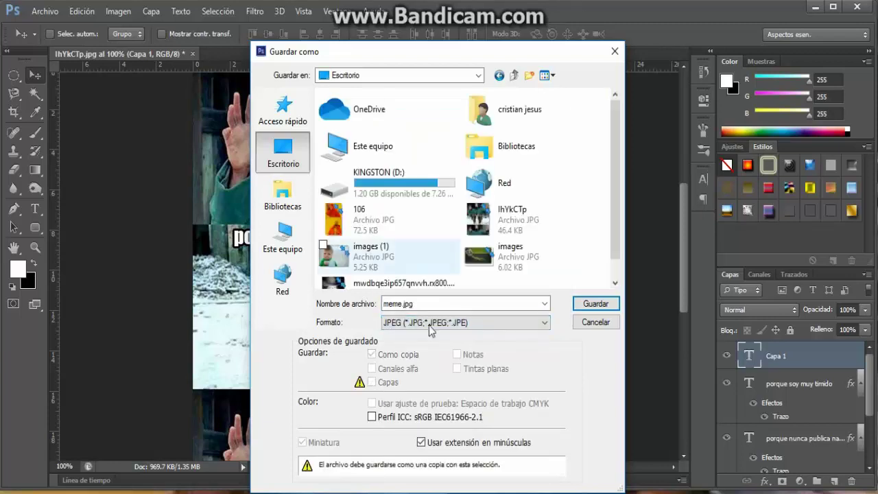
pyautogui.click(586, 306)
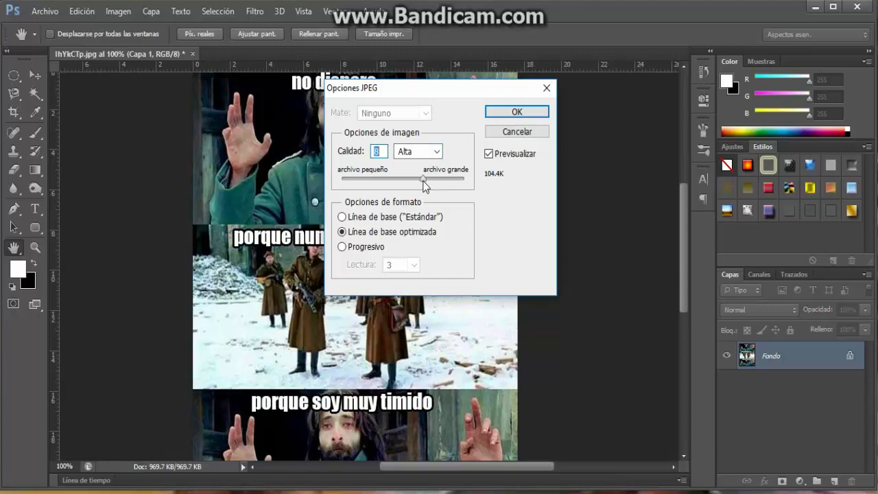
pyautogui.click(519, 114)
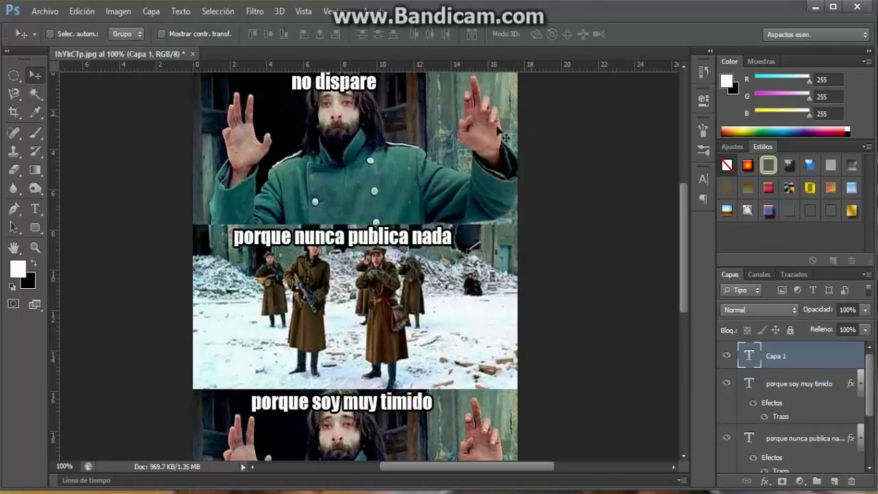
pyautogui.click(192, 55)
# Step: Close the meme document and discard unsaved changes, leaving Photoshop with no document open
pyautogui.click(444, 204)
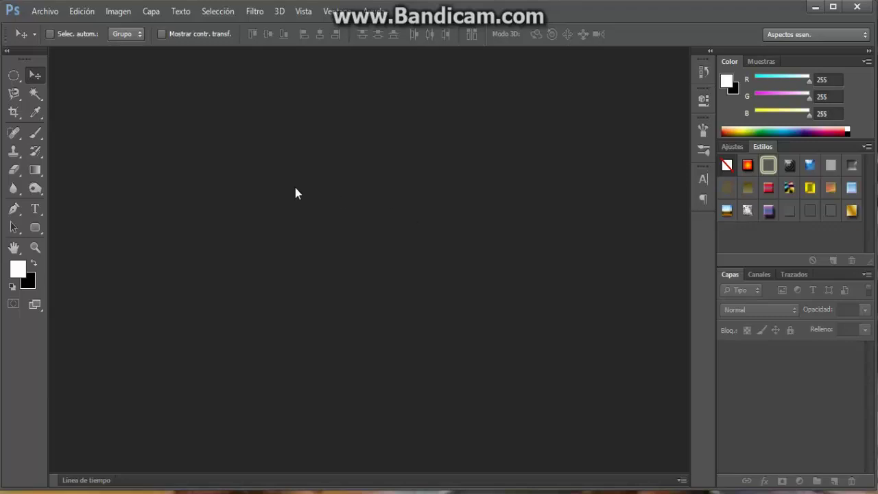
pyautogui.click(53, 16)
pyautogui.click(280, 74)
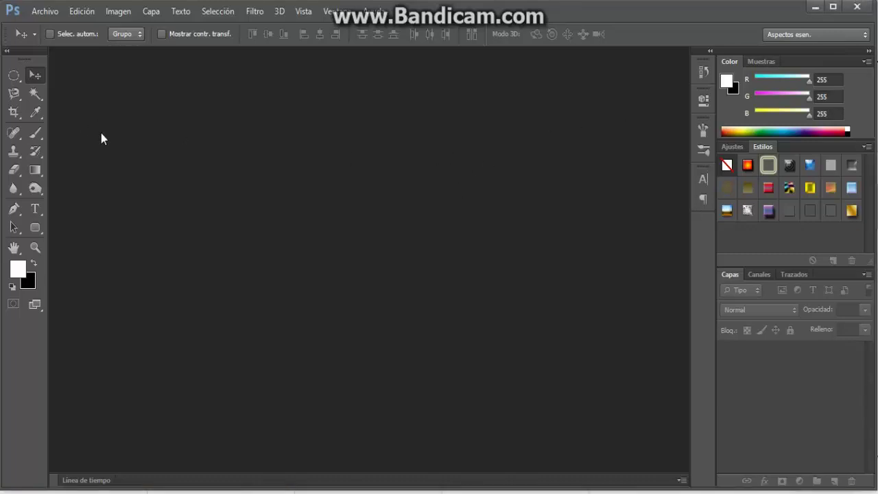
# Step: Create a new blank 7 × 5 in, 300 px/in RGB document named Sin título-1
pyautogui.click(31, 11)
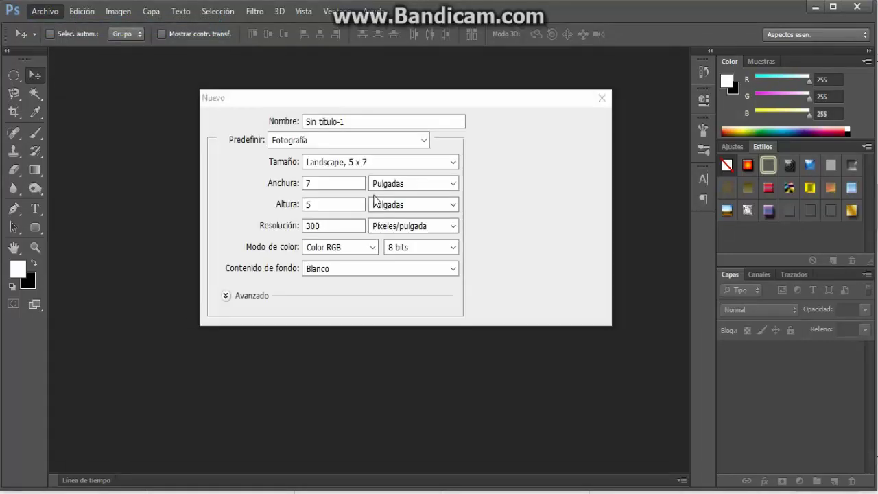
pyautogui.moveTo(354, 108)
pyautogui.mouseDown()
pyautogui.moveTo(375, 124)
pyautogui.moveTo(299, 120)
pyautogui.mouseUp()
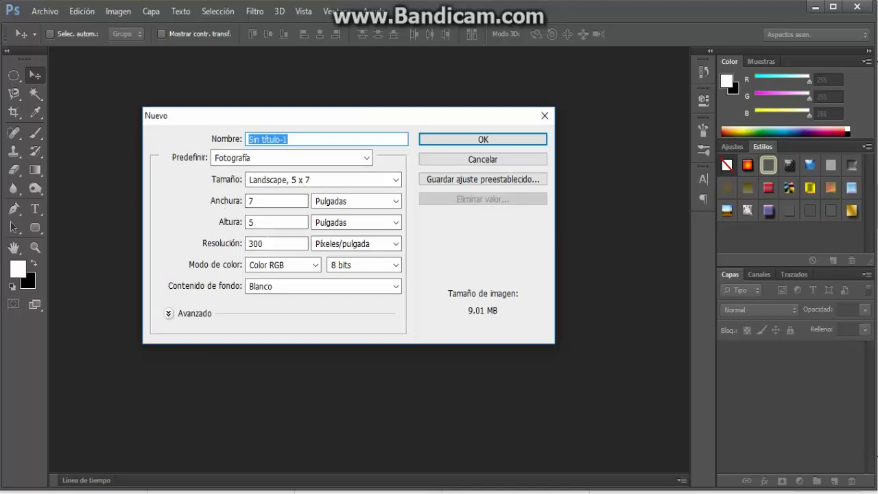
pyautogui.click(456, 140)
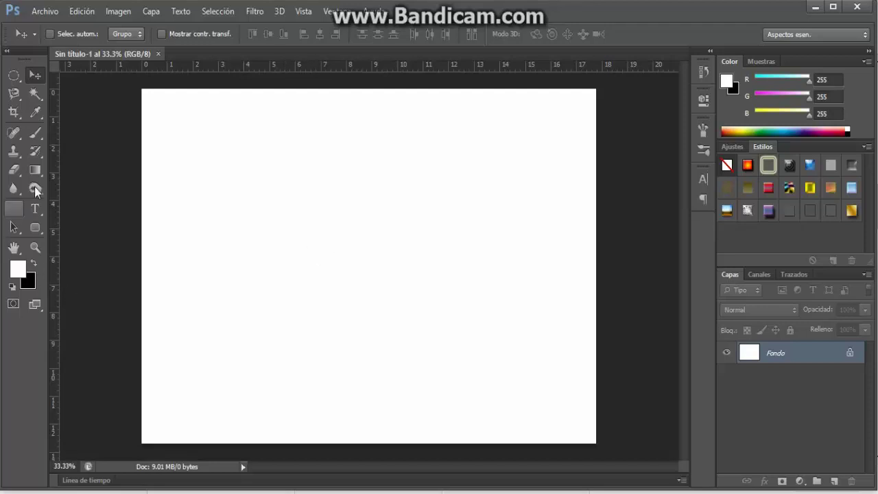
# Step: Type a black top-left caption 'cuando te preguntan' / 'quemusica te gusta' on two lines
pyautogui.click(37, 209)
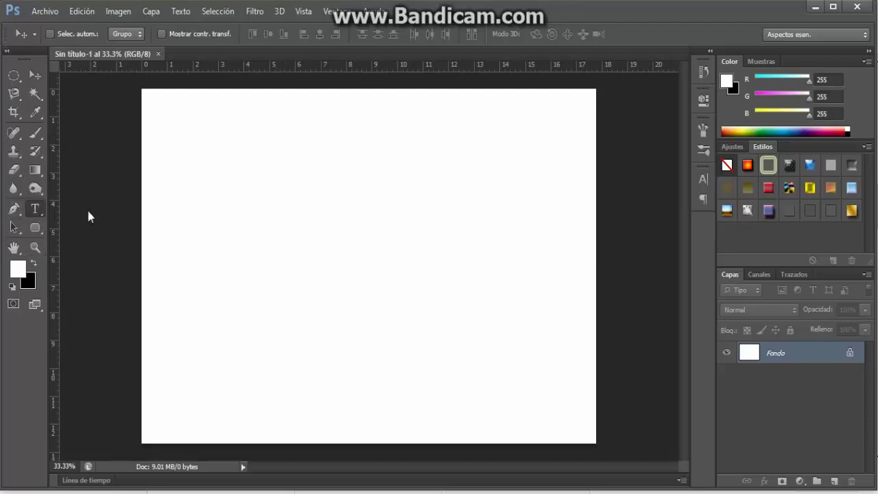
pyautogui.click(36, 264)
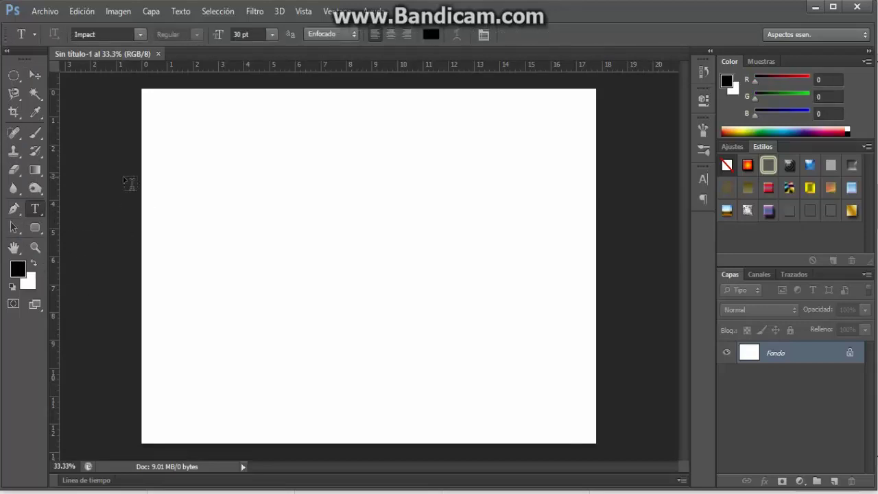
pyautogui.click(161, 157)
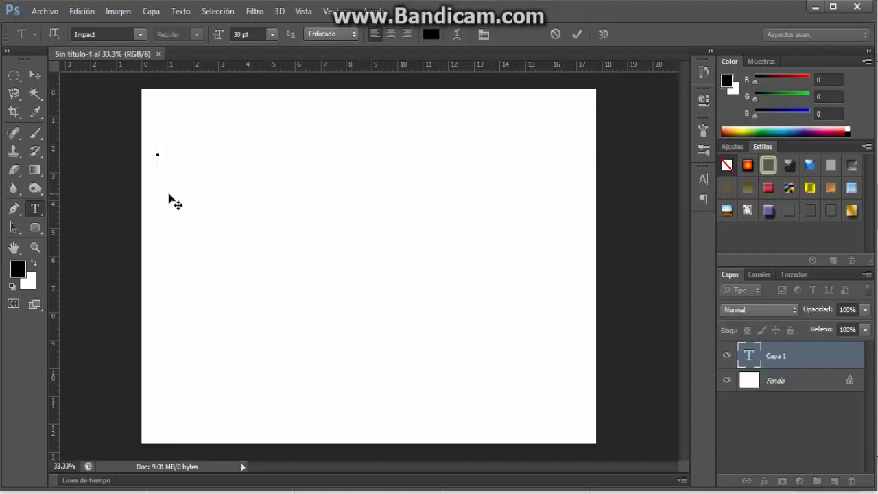
pyautogui.write('p')
pyautogui.press('BackSpace')
pyautogui.write('cuand')
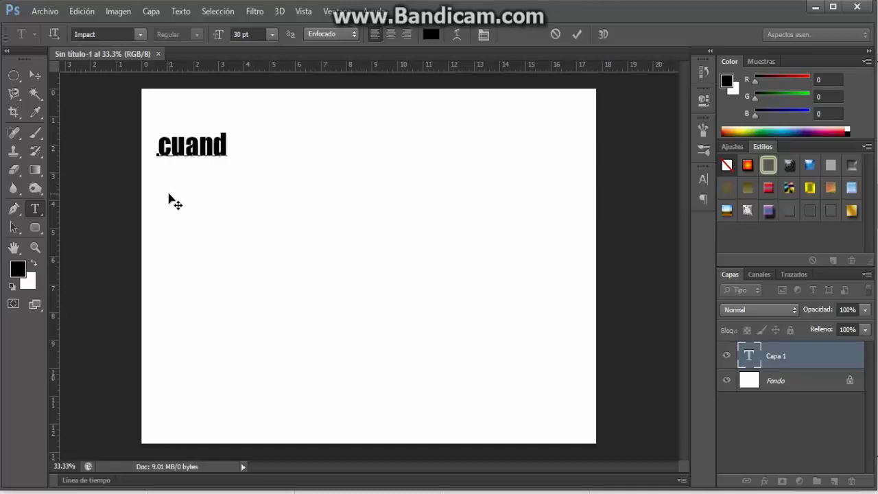
pyautogui.write('o te ')
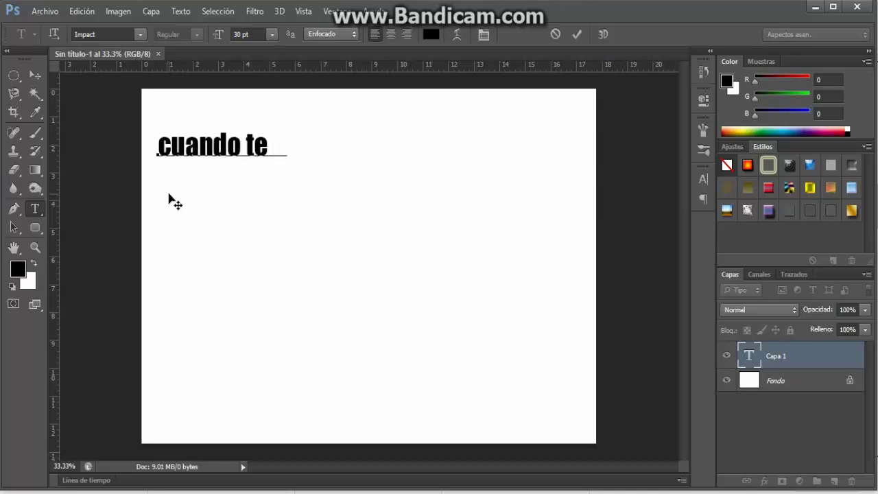
pyautogui.write('pregu')
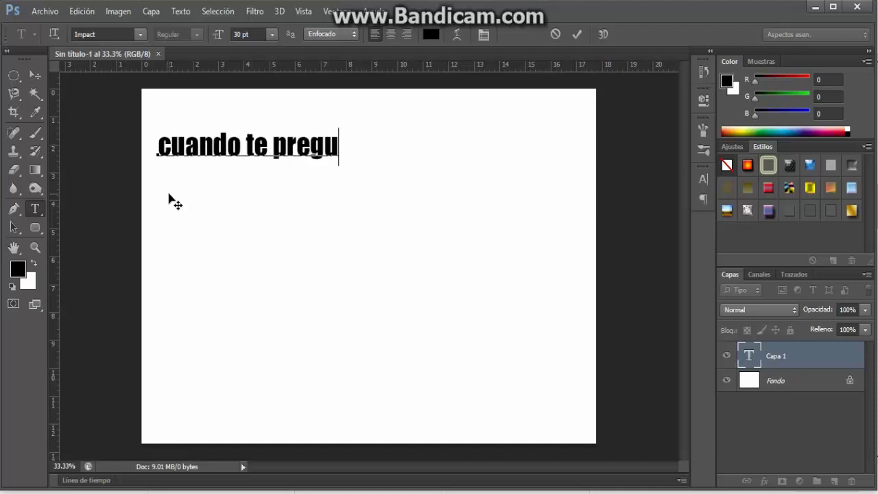
pyautogui.write('ntan')
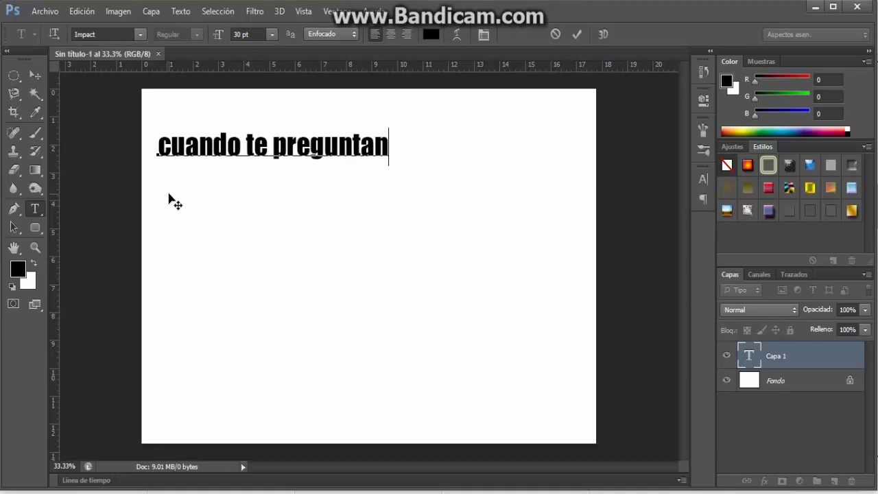
pyautogui.press('Return')
pyautogui.write('qu')
pyautogui.write('em')
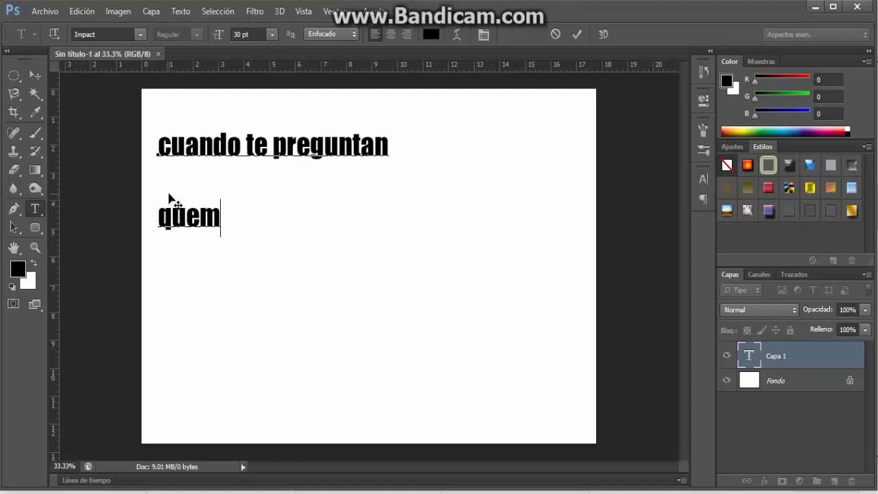
pyautogui.write('usi')
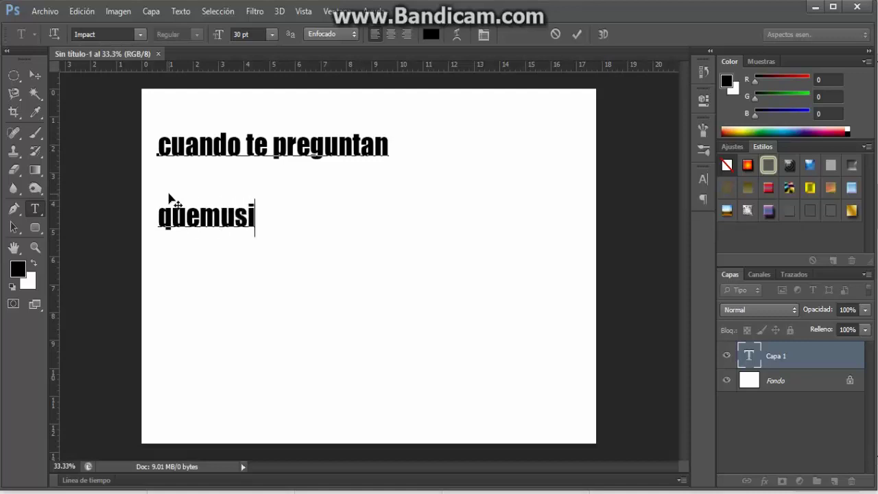
pyautogui.write('ca te ')
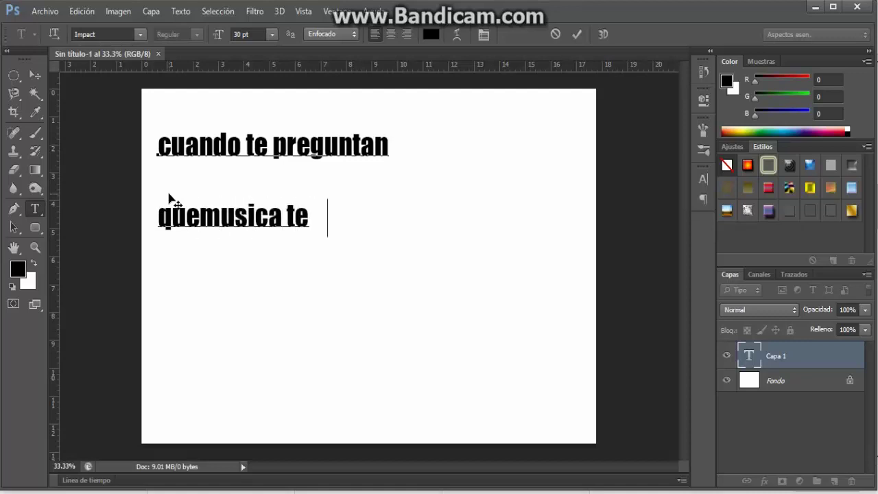
pyautogui.write('gusta')
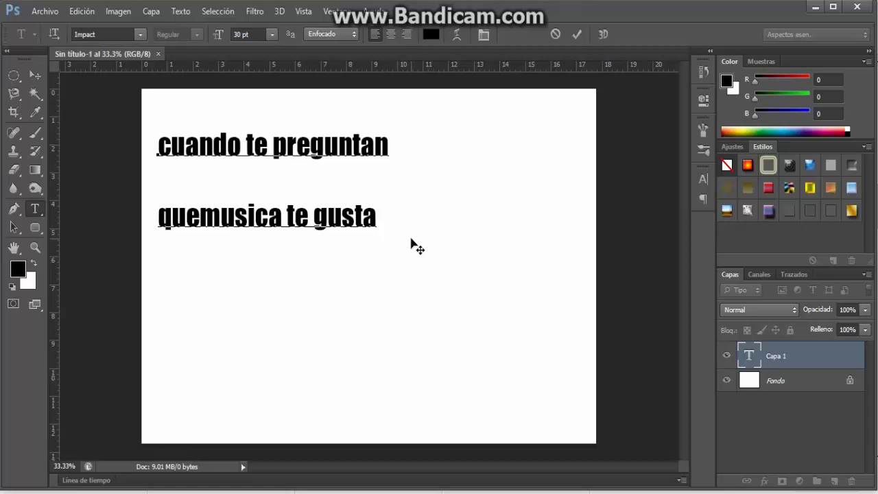
pyautogui.click(782, 354)
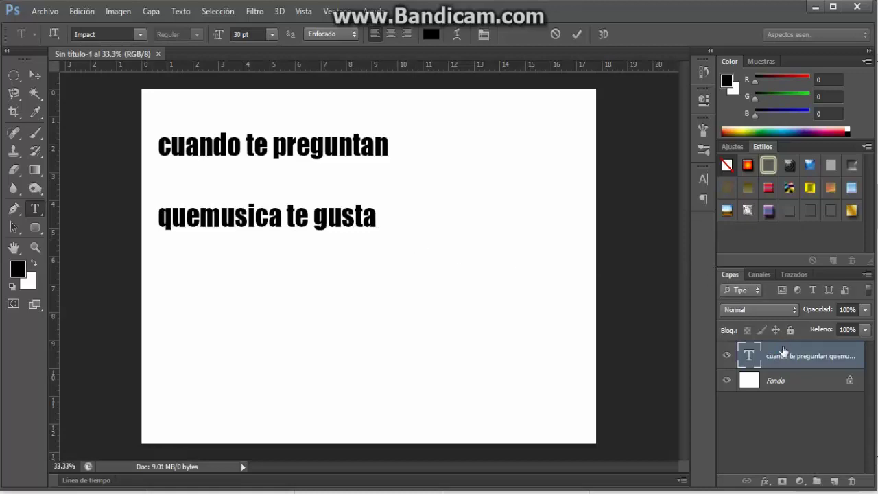
# Step: Toggle Contorno on and off in the caption's layer style, closing without applying
pyautogui.doubleClick(783, 351)
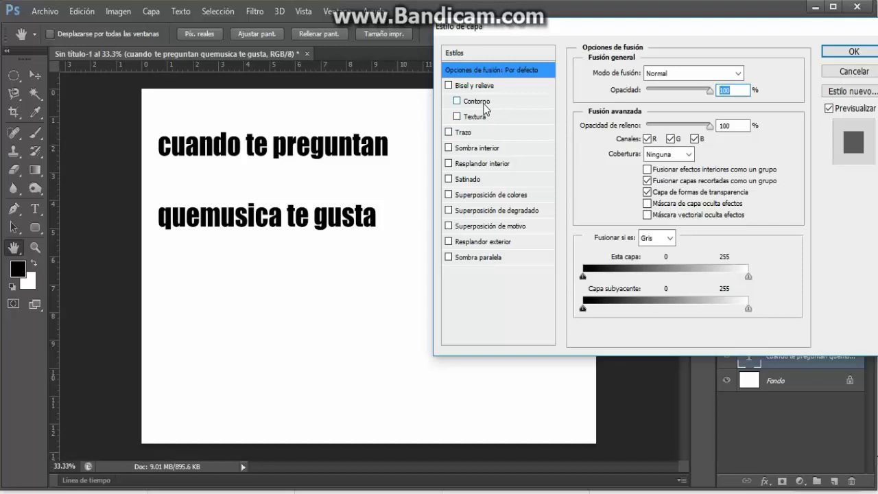
pyautogui.click(484, 104)
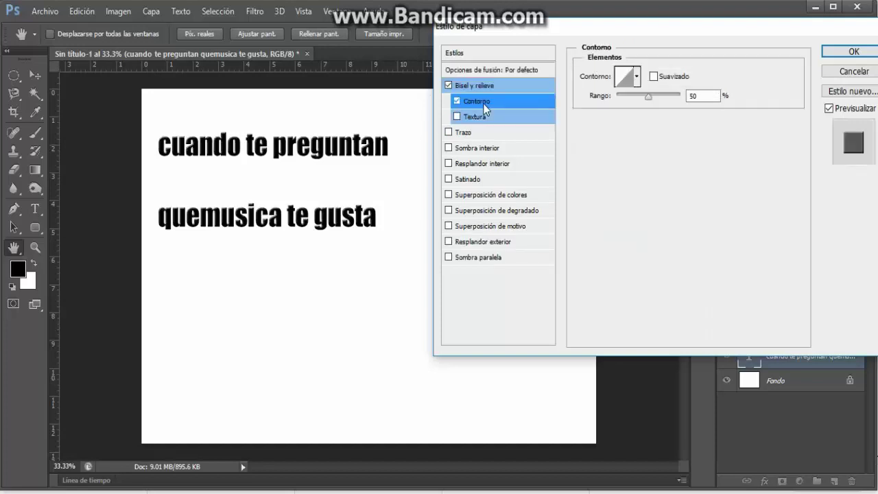
pyautogui.click(458, 102)
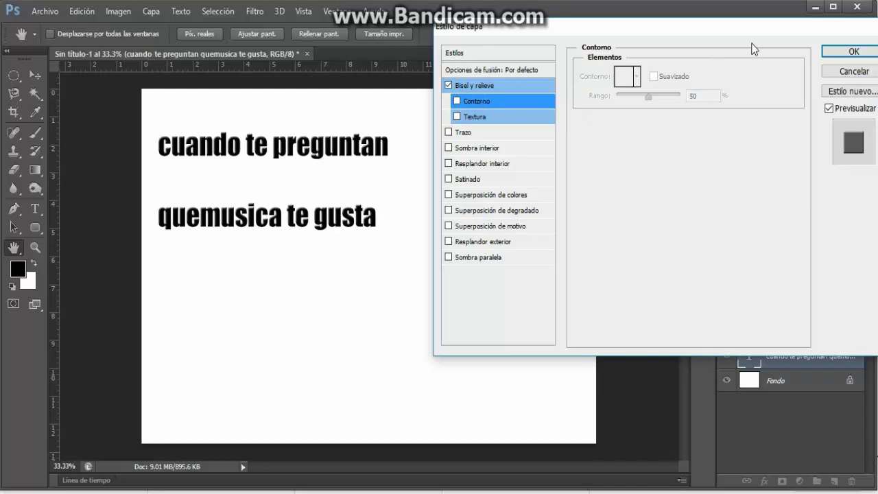
pyautogui.moveTo(735, 30); pyautogui.dragTo(659, 37)
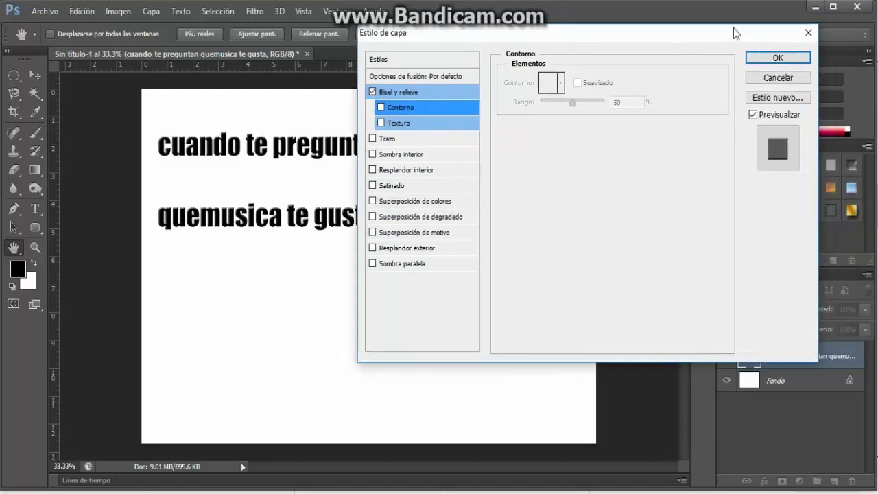
pyautogui.click(807, 34)
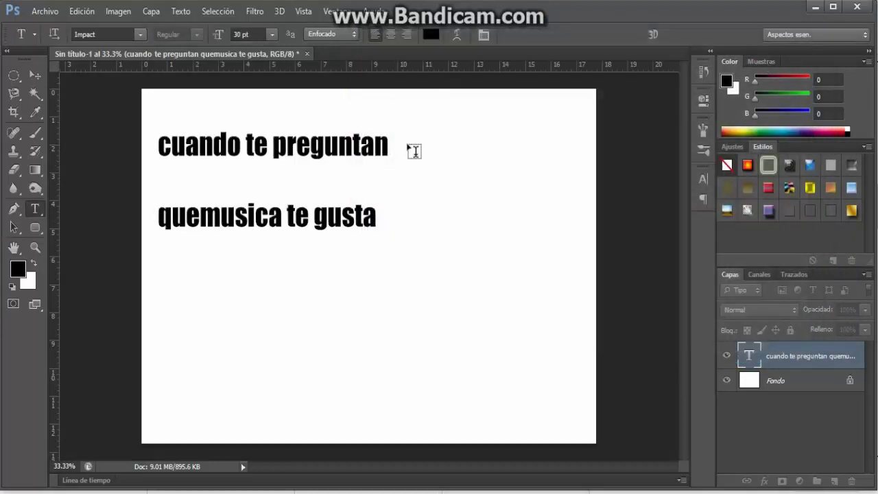
# Step: Drag a new text box right of 'preguntan', creating empty layer Capa 1, and toggle its visibility
pyautogui.moveTo(401, 133)
pyautogui.mouseDown()
pyautogui.moveTo(437, 186)
pyautogui.moveTo(405, 181)
pyautogui.mouseUp()
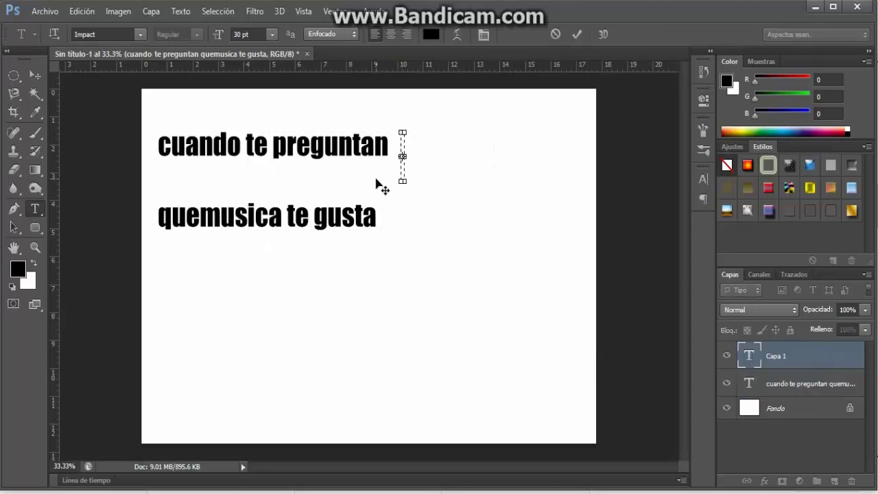
pyautogui.click(19, 78)
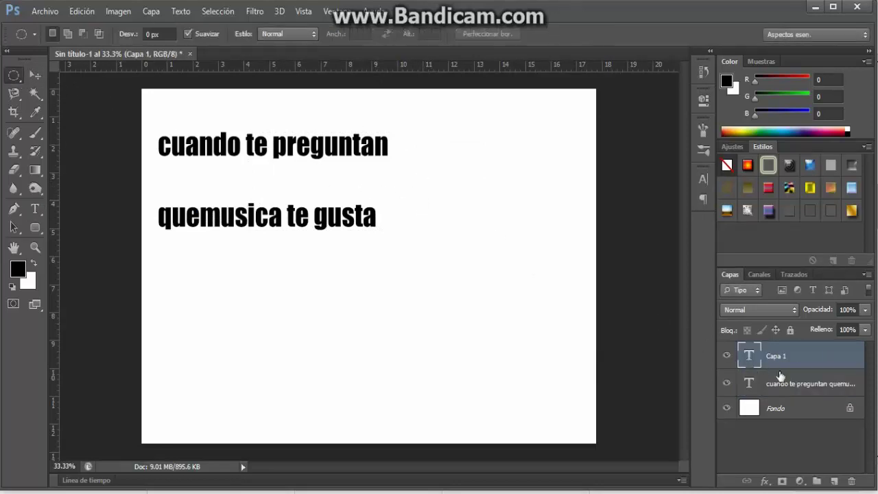
pyautogui.click(728, 385)
pyautogui.click(727, 356)
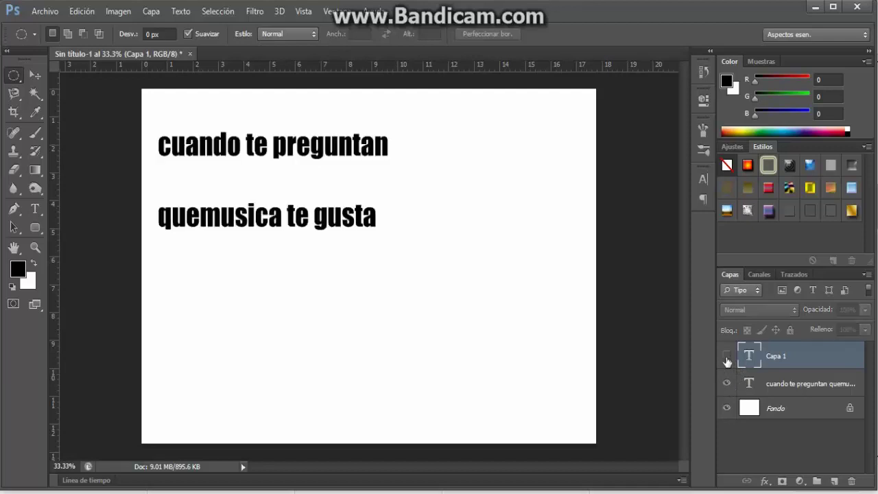
pyautogui.click(727, 356)
pyautogui.click(727, 356)
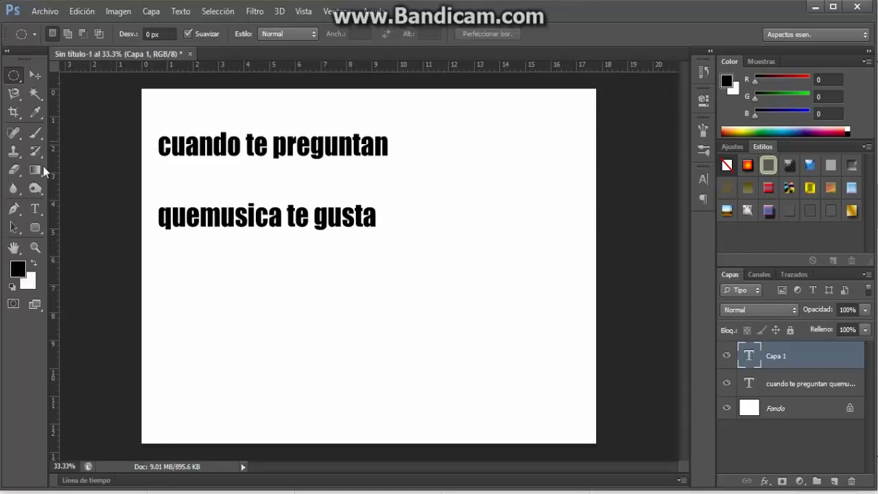
pyautogui.click(35, 211)
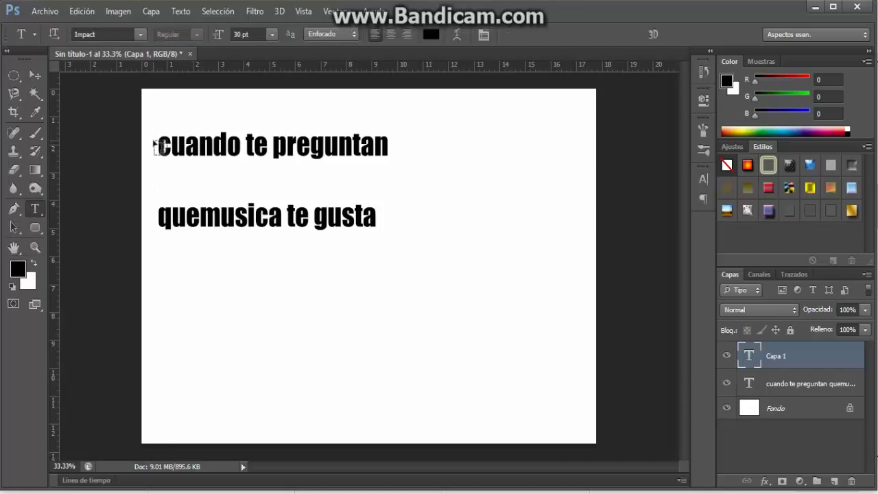
# Step: Fill the selected caption text with yellow #c9c722 and commit the text
pyautogui.moveTo(160, 144); pyautogui.dragTo(378, 218)
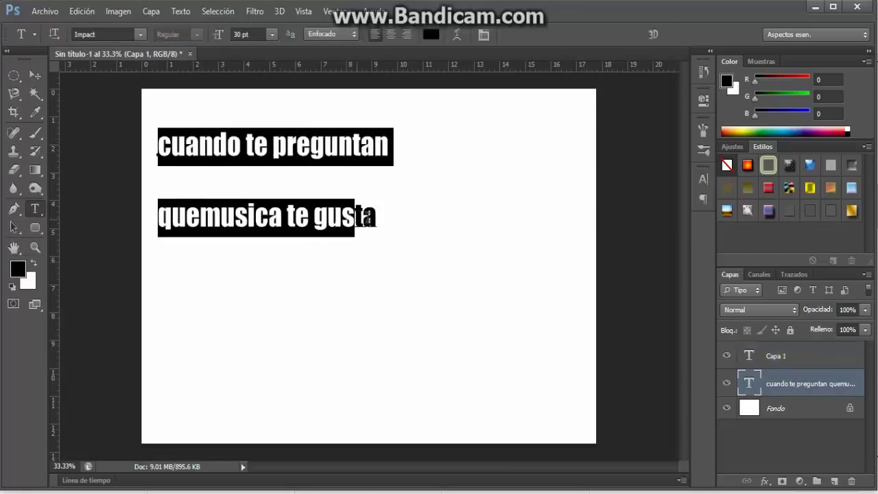
pyautogui.click(19, 268)
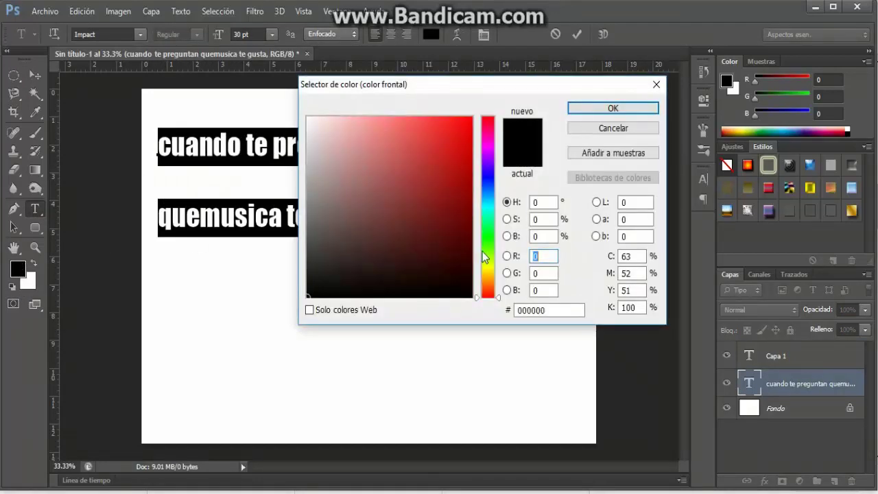
pyautogui.click(489, 263)
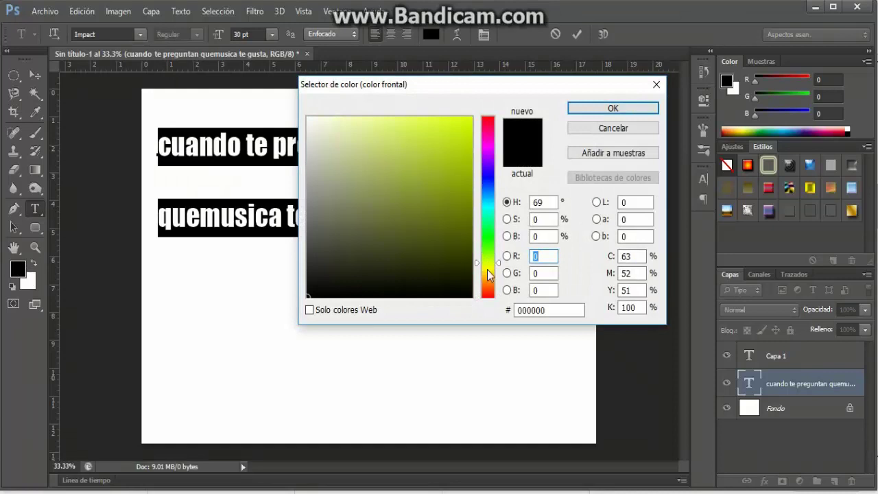
pyautogui.moveTo(477, 263)
pyautogui.mouseDown()
pyautogui.moveTo(479, 280)
pyautogui.moveTo(476, 268)
pyautogui.mouseUp()
pyautogui.click(444, 155)
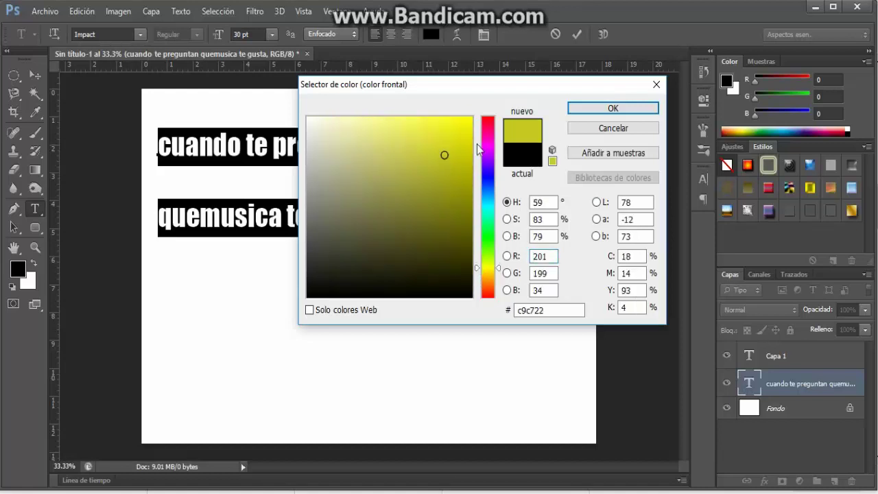
pyautogui.click(580, 111)
pyautogui.hotkey('alt', 'BackSpace')
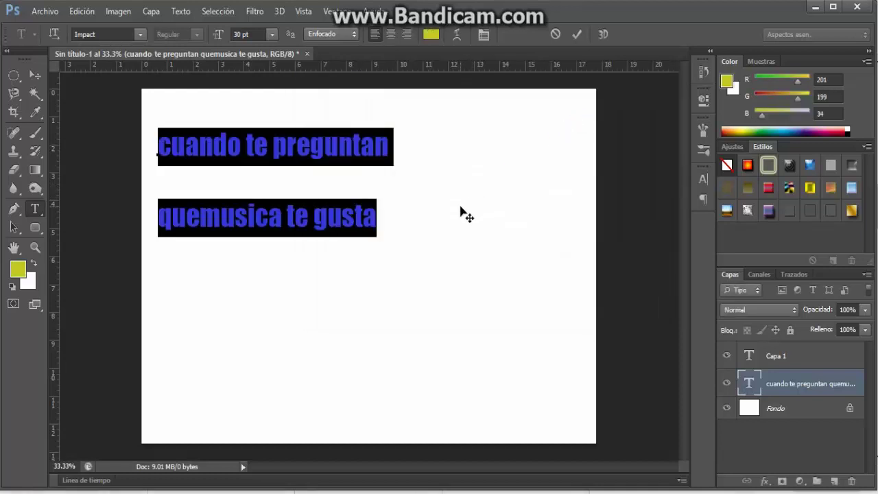
pyautogui.click(393, 229)
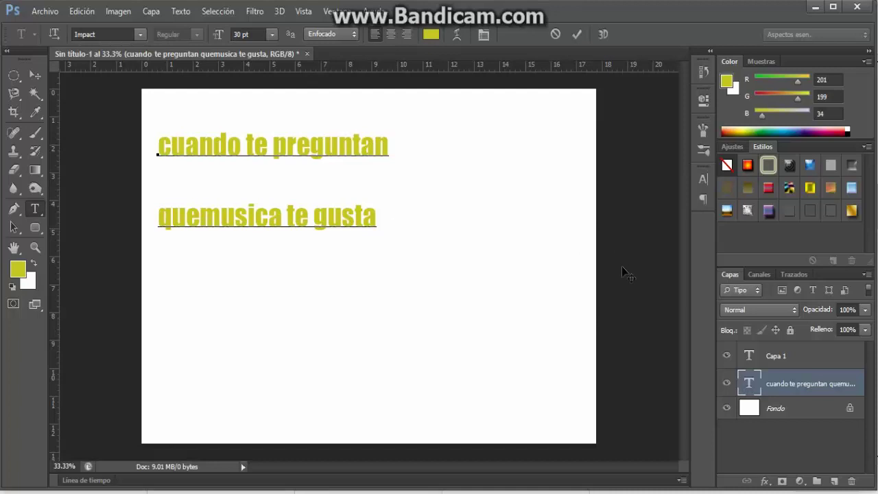
pyautogui.doubleClick(789, 381)
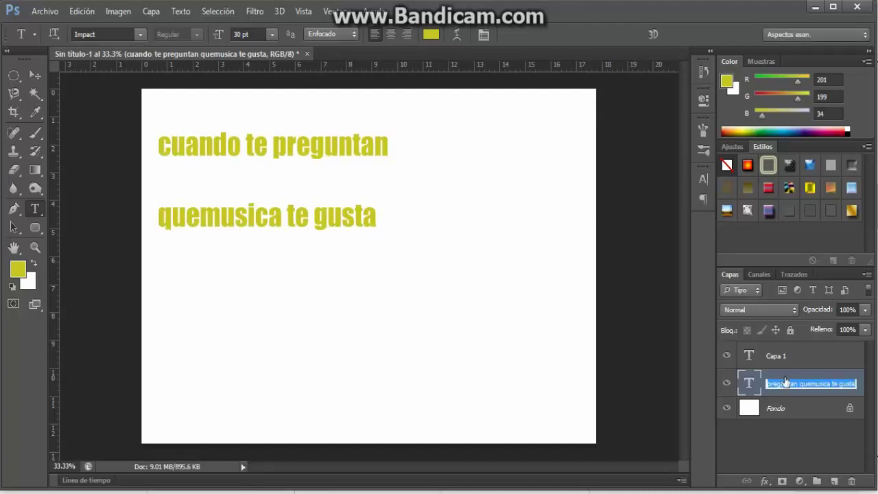
# Step: Confirm the caption layer name and enable Superposición de colores in its Estilo de capa
pyautogui.press('Return')
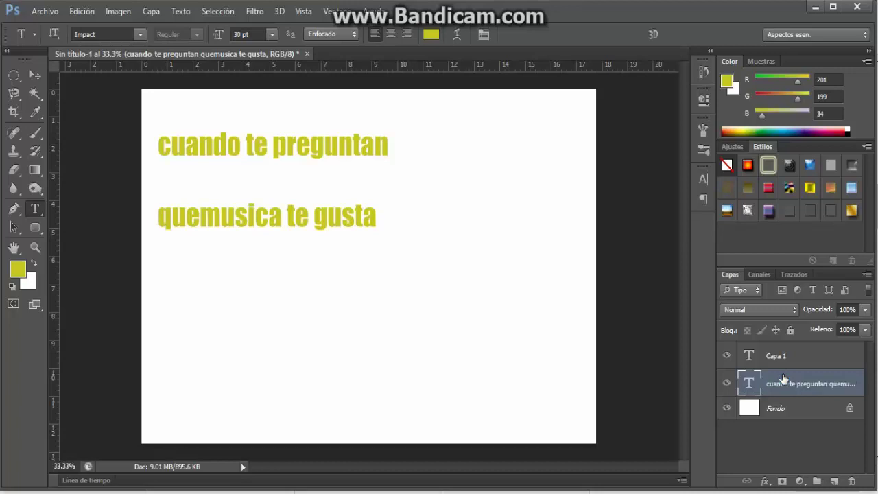
pyautogui.doubleClick(784, 379)
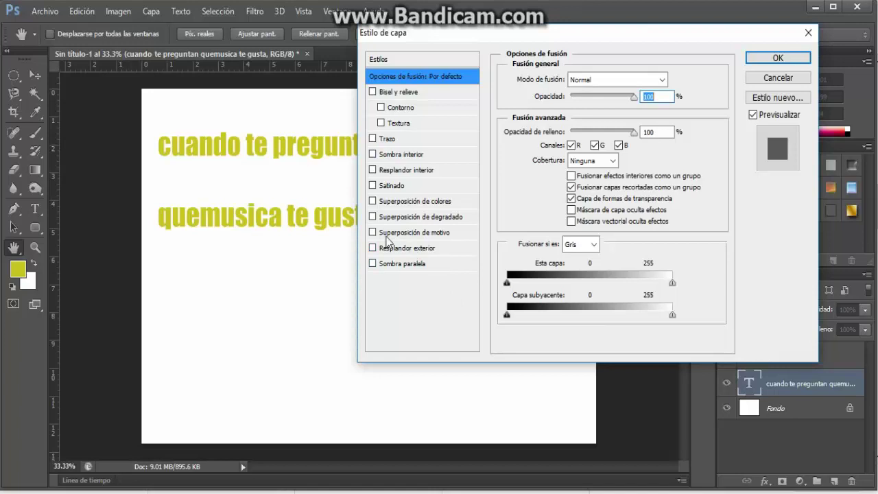
pyautogui.click(373, 201)
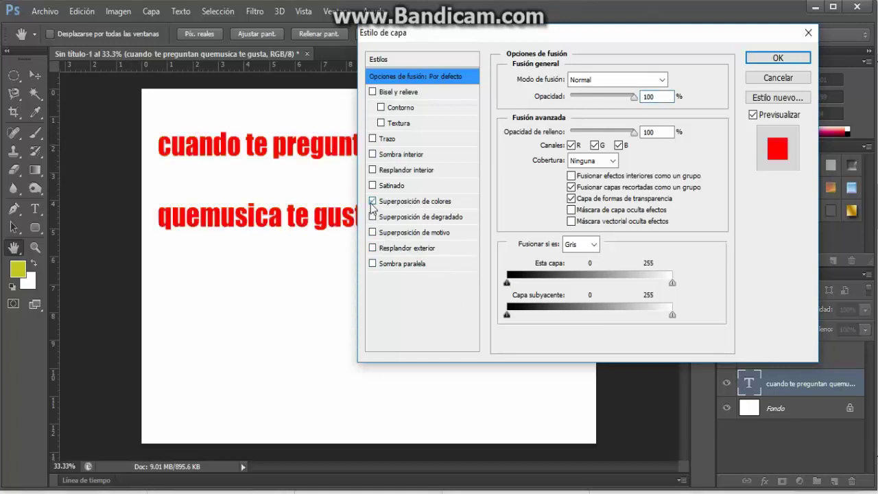
pyautogui.click(394, 201)
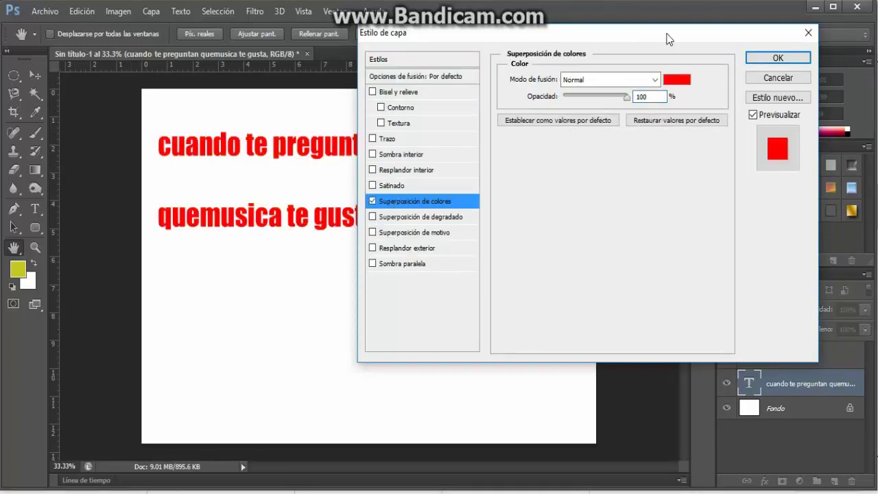
pyautogui.click(677, 79)
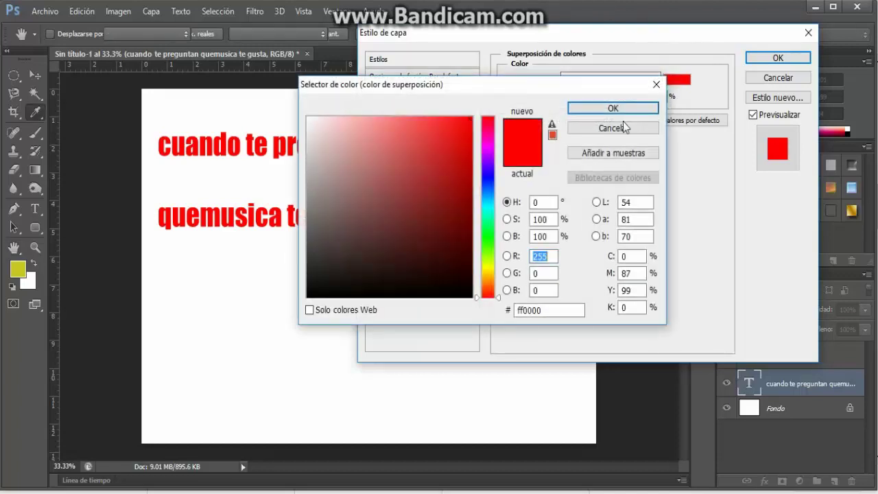
# Step: Set the overlay colour to bright yellow-green ebf63d in the Selector de color
pyautogui.click(489, 264)
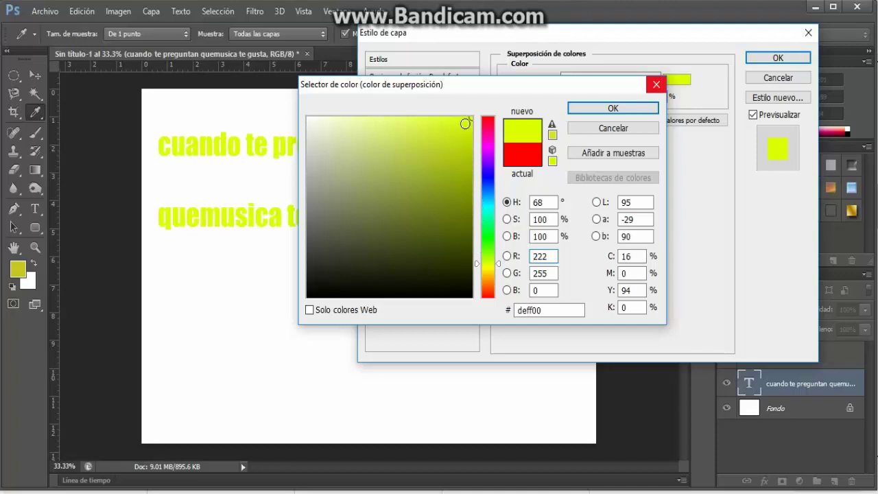
pyautogui.click(465, 135)
pyautogui.click(465, 124)
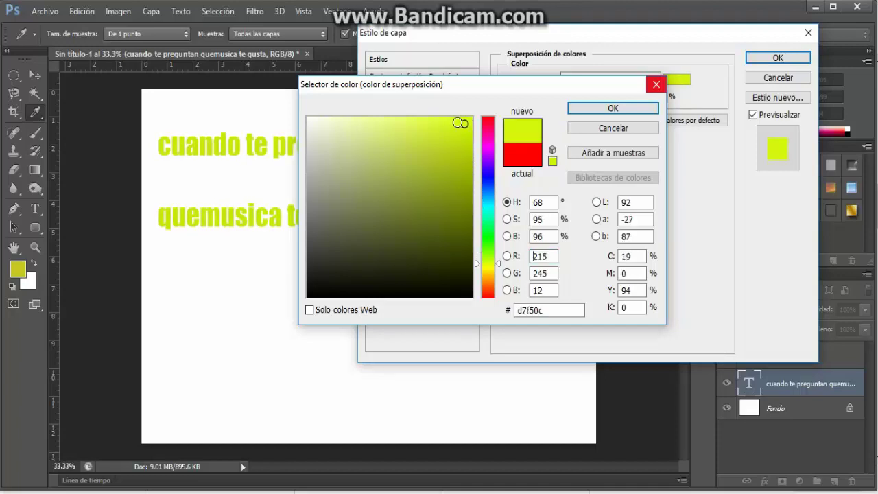
pyautogui.click(448, 122)
pyautogui.click(431, 123)
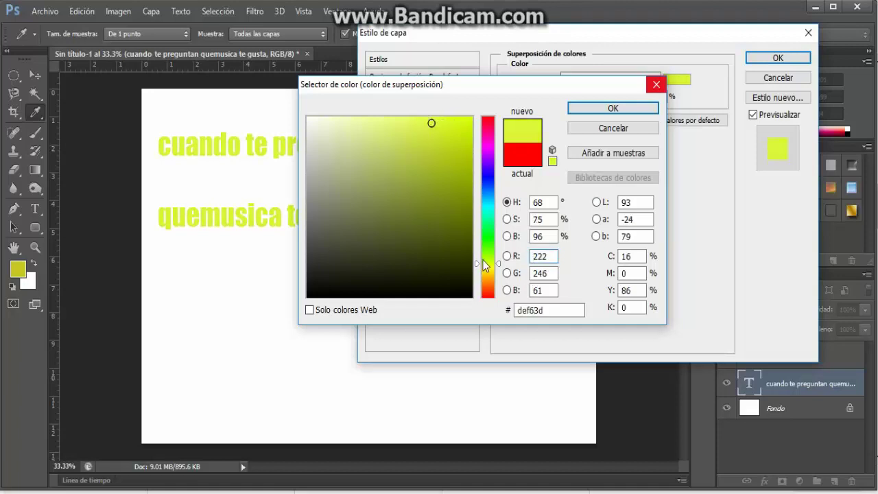
pyautogui.moveTo(476, 264); pyautogui.dragTo(477, 272)
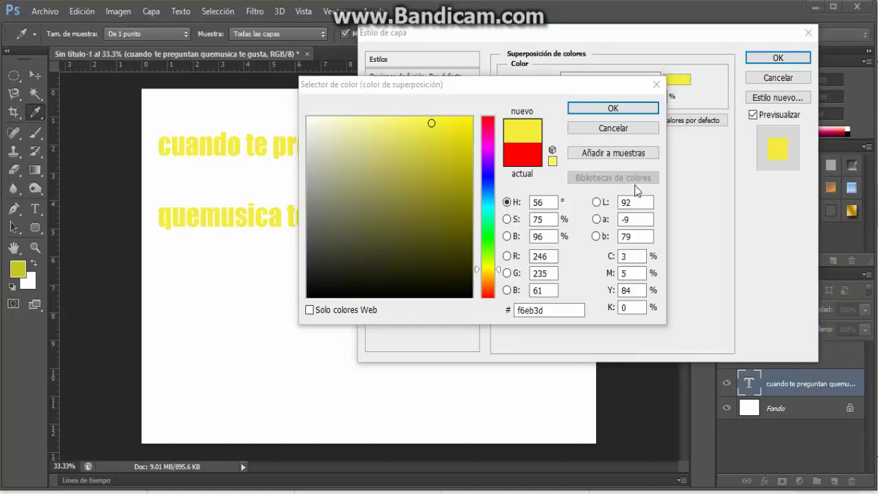
pyautogui.click(478, 273)
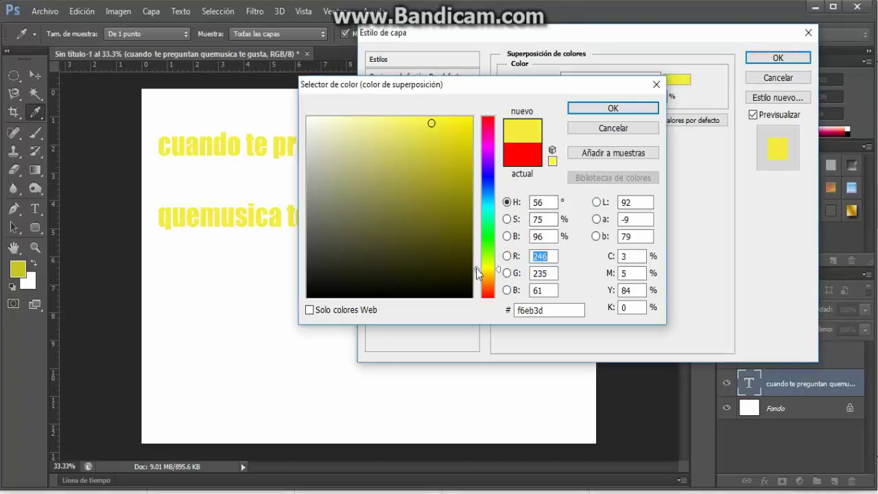
pyautogui.moveTo(478, 274); pyautogui.dragTo(477, 266)
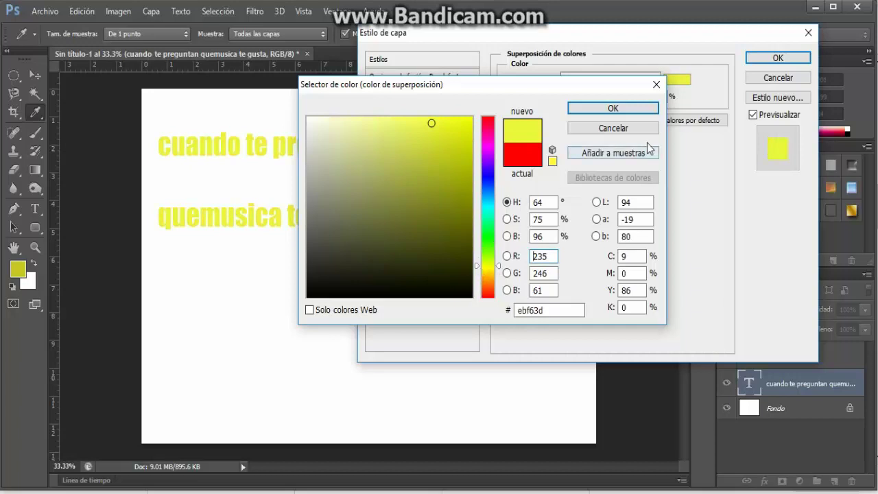
pyautogui.click(638, 110)
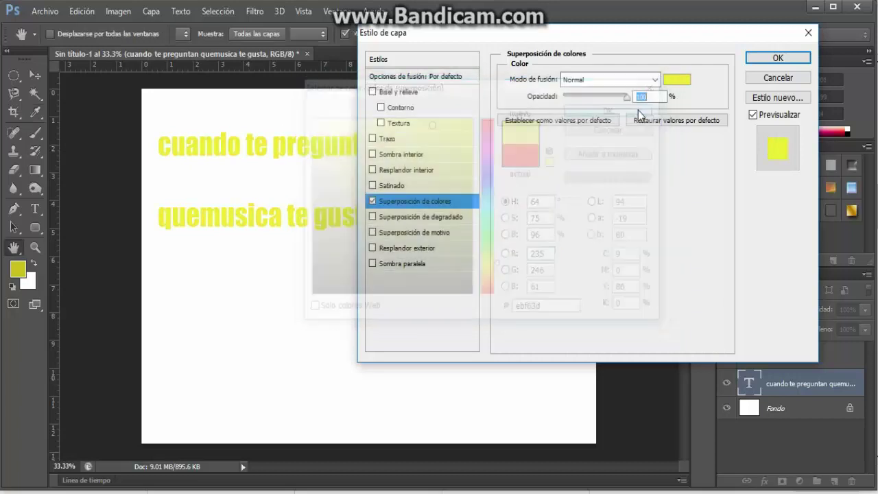
# Step: Add a black Trazo outline, apply the styles, and scale the caption to about 34.57 pt
pyautogui.click(383, 141)
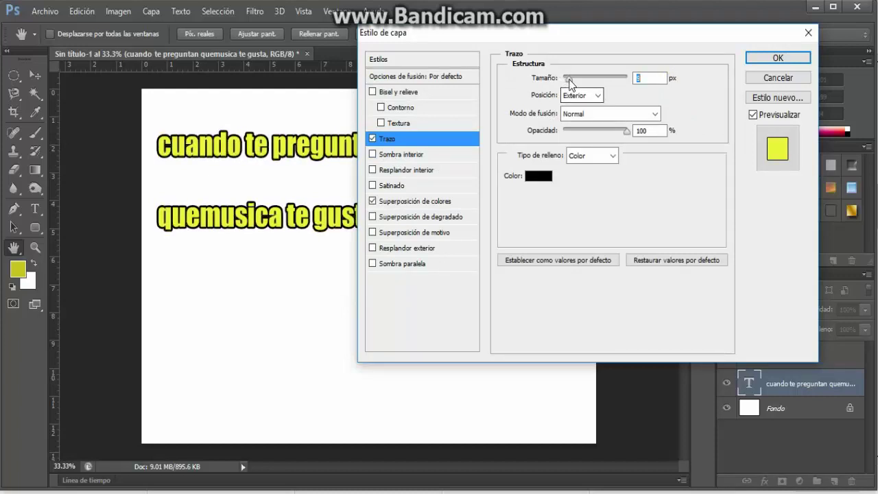
pyautogui.click(769, 61)
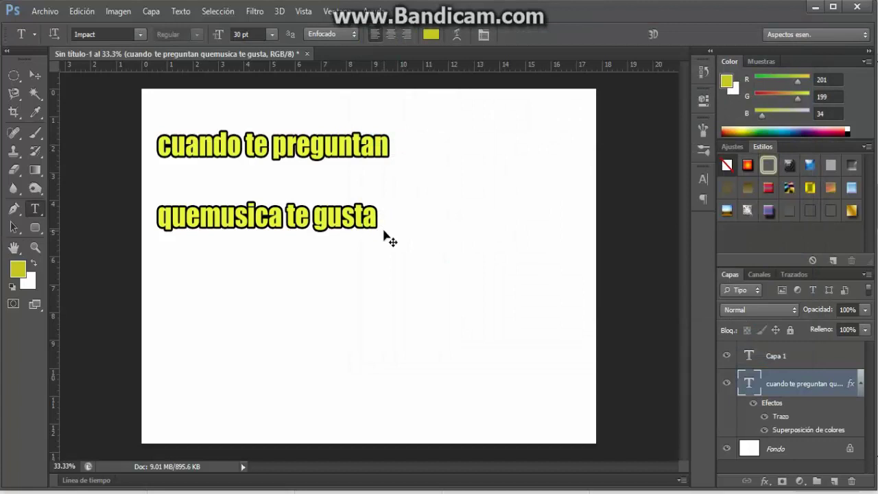
pyautogui.click(378, 221)
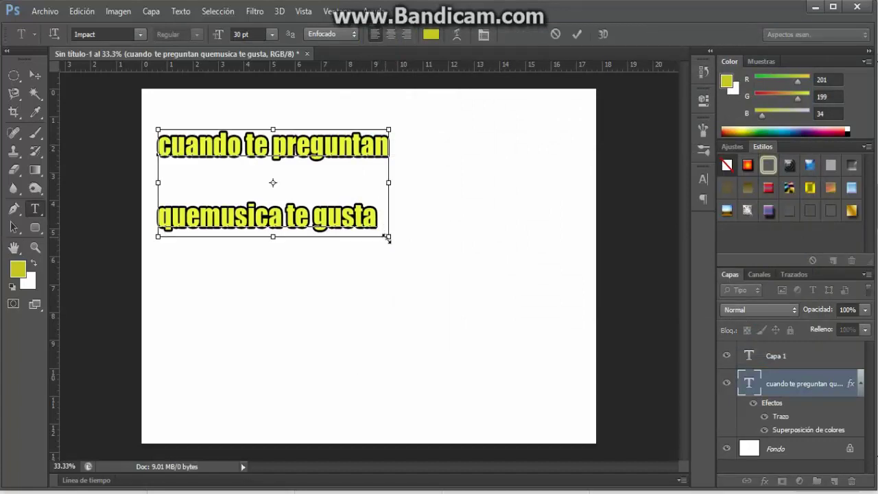
pyautogui.moveTo(387, 235)
pyautogui.mouseDown()
pyautogui.moveTo(361, 261)
pyautogui.moveTo(361, 311)
pyautogui.moveTo(335, 269)
pyautogui.moveTo(365, 255)
pyautogui.moveTo(363, 245)
pyautogui.mouseUp()
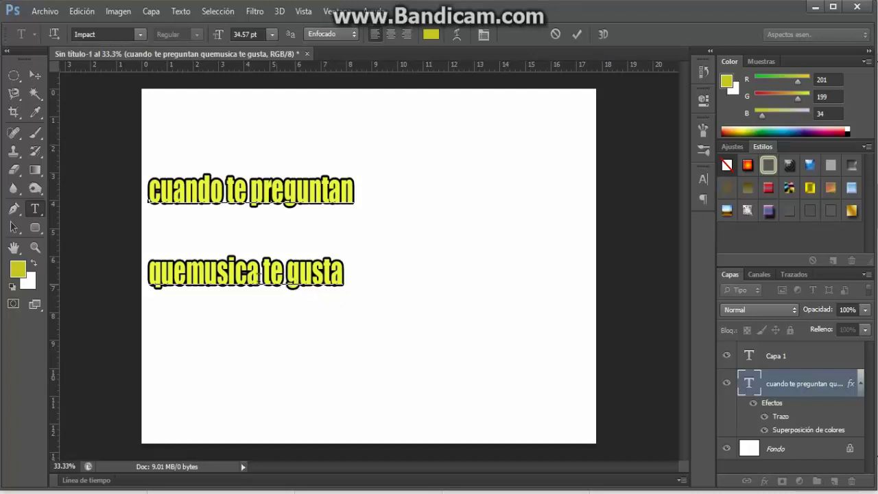
# Step: Insert a space so the second line reads 'que musica te gusta' and commit the edit
pyautogui.click(186, 272)
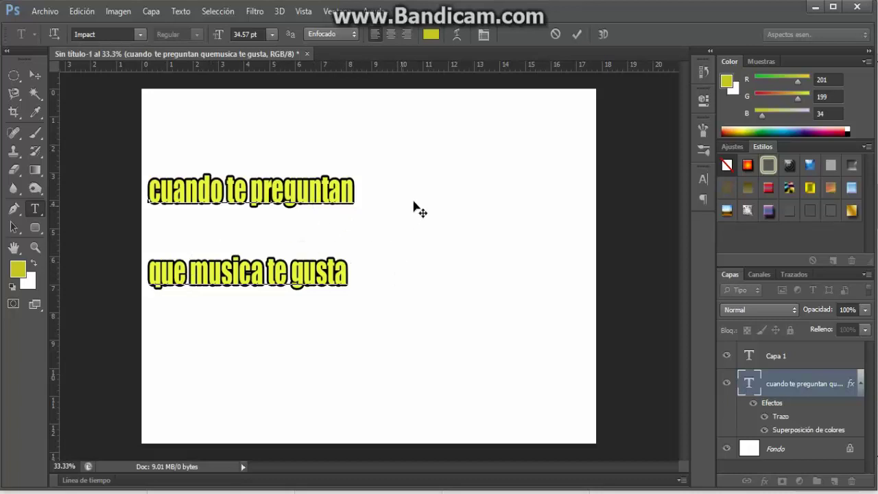
pyautogui.press('ctrl')
pyautogui.click(41, 12)
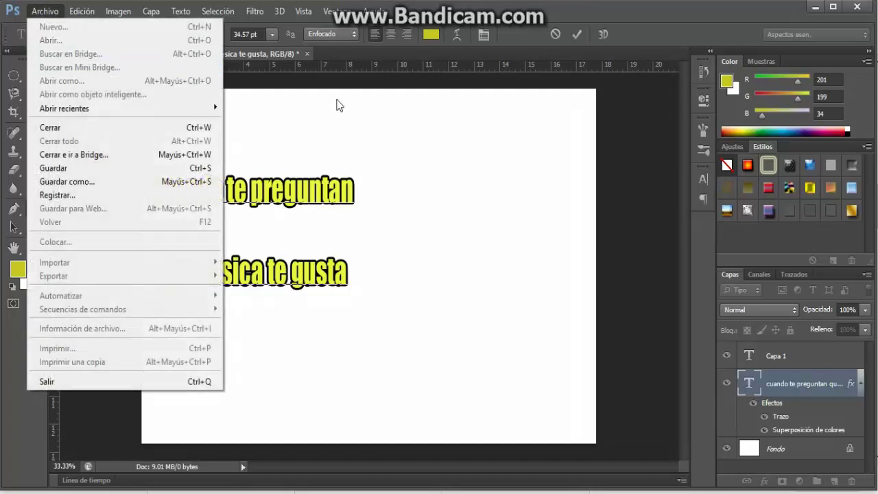
pyautogui.click(645, 127)
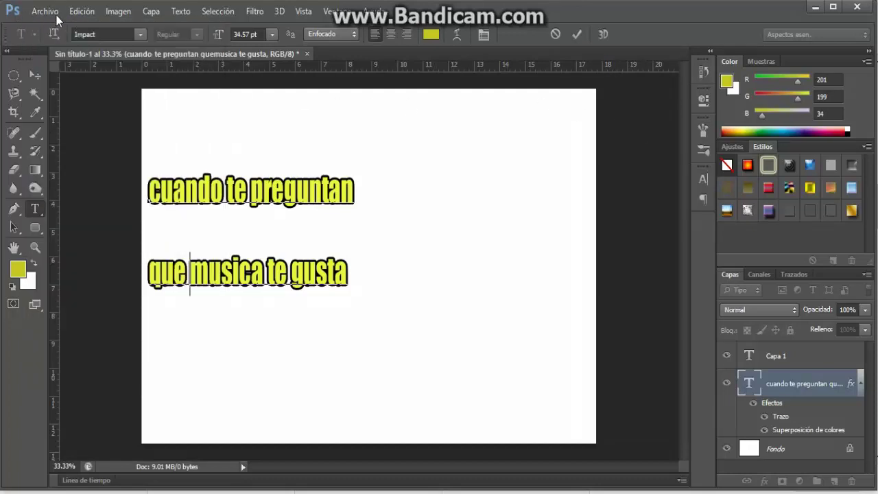
pyautogui.click(56, 16)
pyautogui.click(635, 127)
pyautogui.click(582, 36)
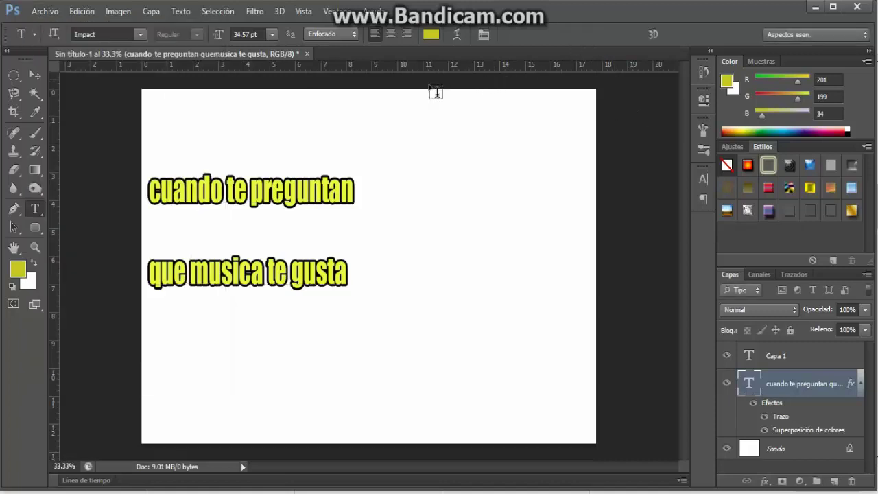
pyautogui.click(37, 12)
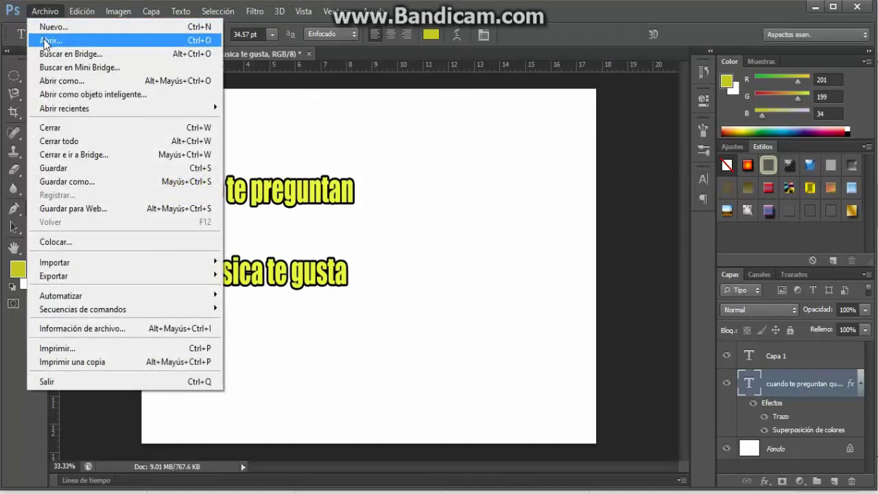
# Step: Open 106.jpg and drag it into Sin título-1 as layer Capa 2 beside the captions
pyautogui.click(44, 39)
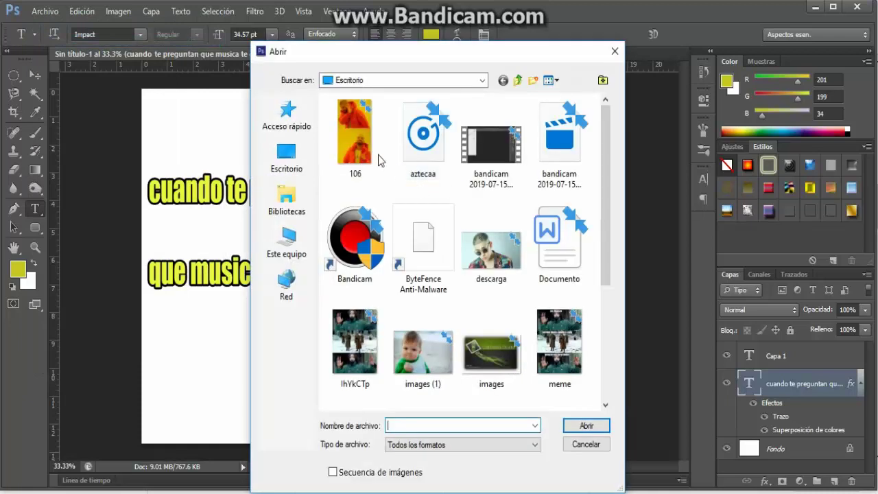
pyautogui.click(378, 161)
pyautogui.click(586, 425)
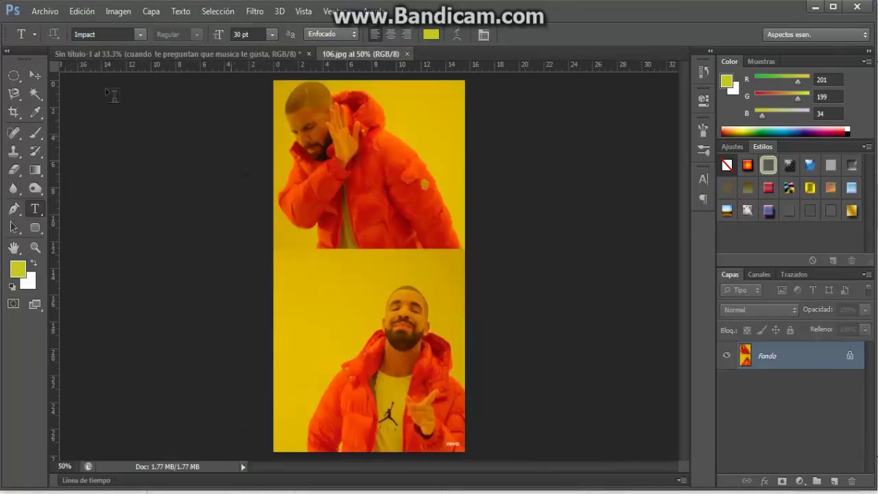
pyautogui.click(35, 72)
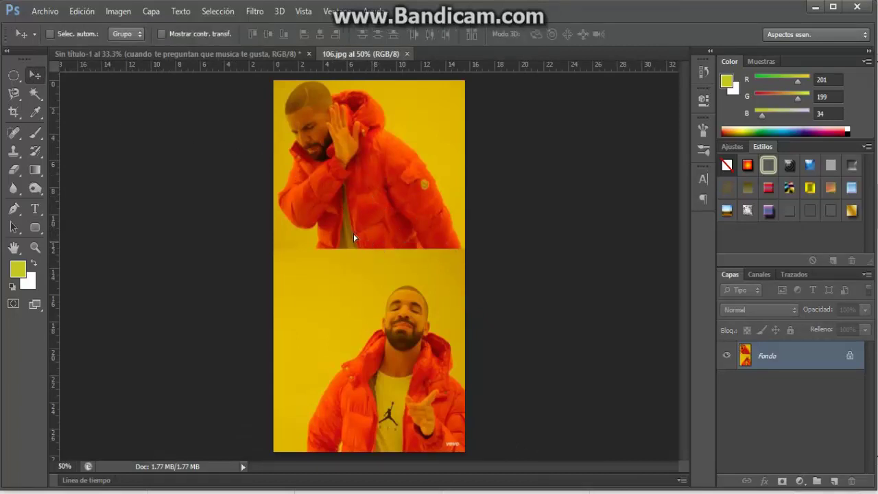
pyautogui.moveTo(354, 234)
pyautogui.mouseDown()
pyautogui.moveTo(194, 63)
pyautogui.moveTo(376, 180)
pyautogui.mouseUp()
pyautogui.moveTo(439, 227)
pyautogui.mouseDown()
pyautogui.moveTo(435, 203)
pyautogui.moveTo(427, 205)
pyautogui.mouseUp()
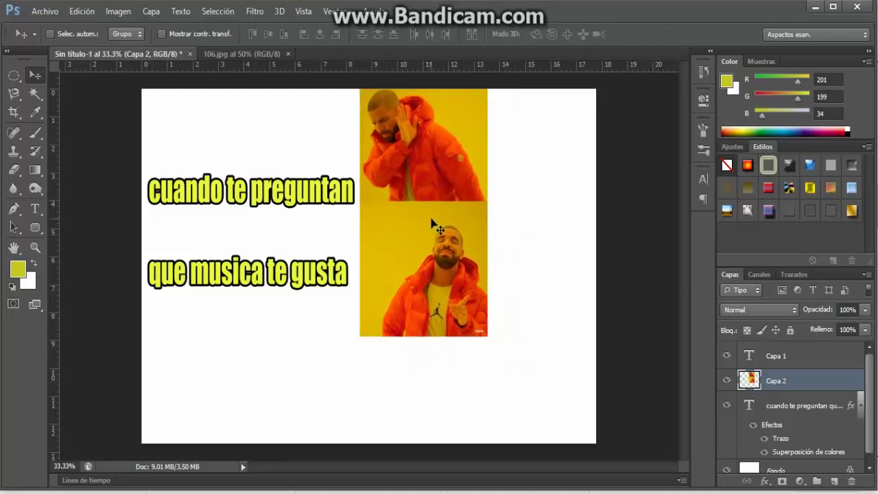
# Step: Free-transform the Drake layer, stretching its bottom edge down to the page bottom
pyautogui.hotkey('ctrl', 't')
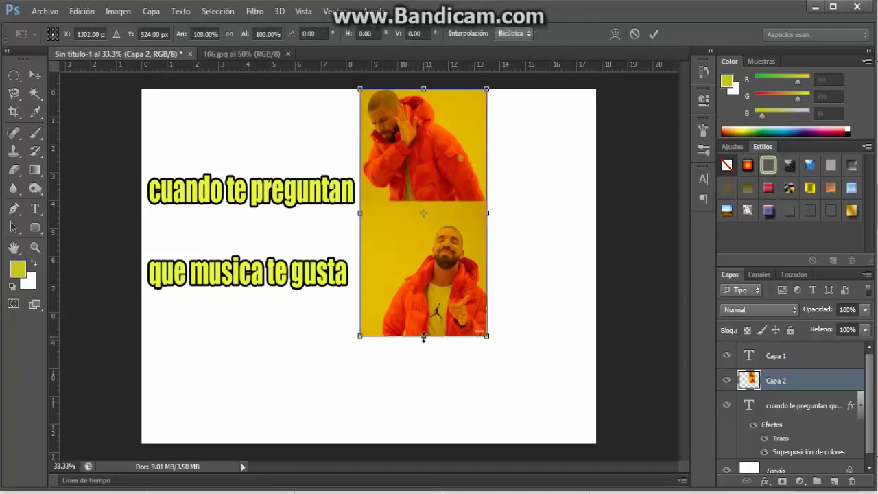
pyautogui.moveTo(423, 337); pyautogui.dragTo(409, 435)
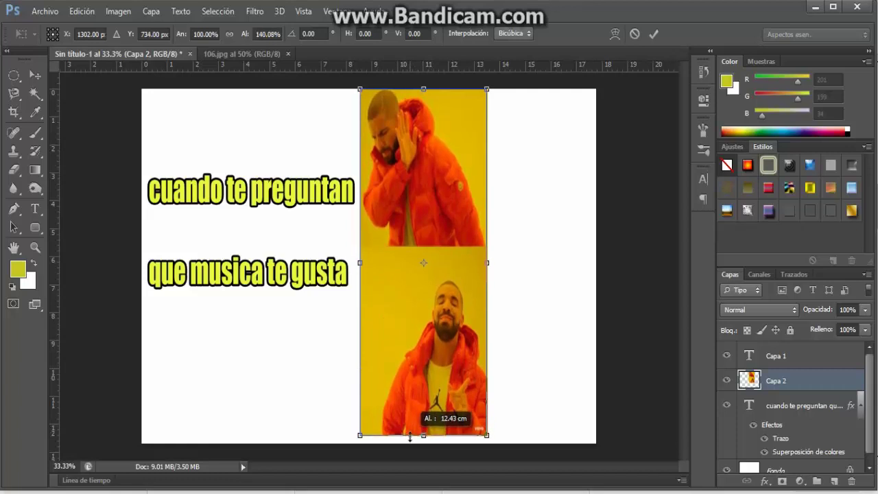
pyautogui.moveTo(409, 437); pyautogui.dragTo(425, 444)
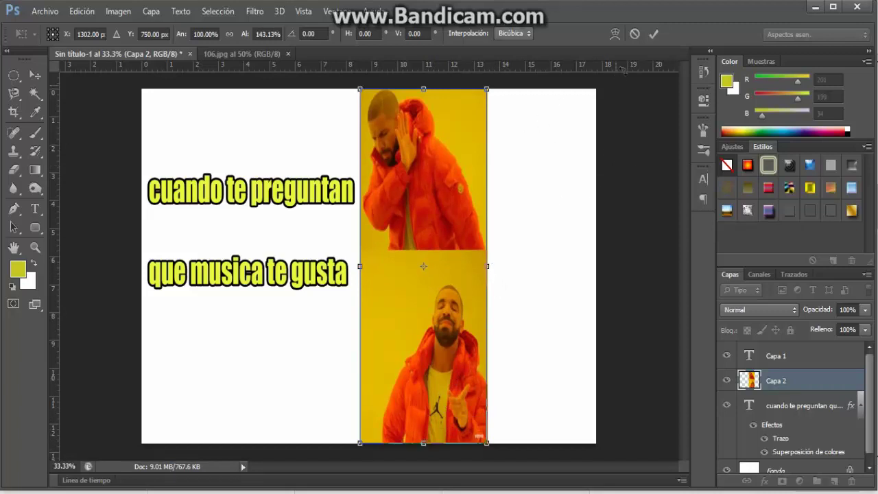
pyautogui.click(651, 36)
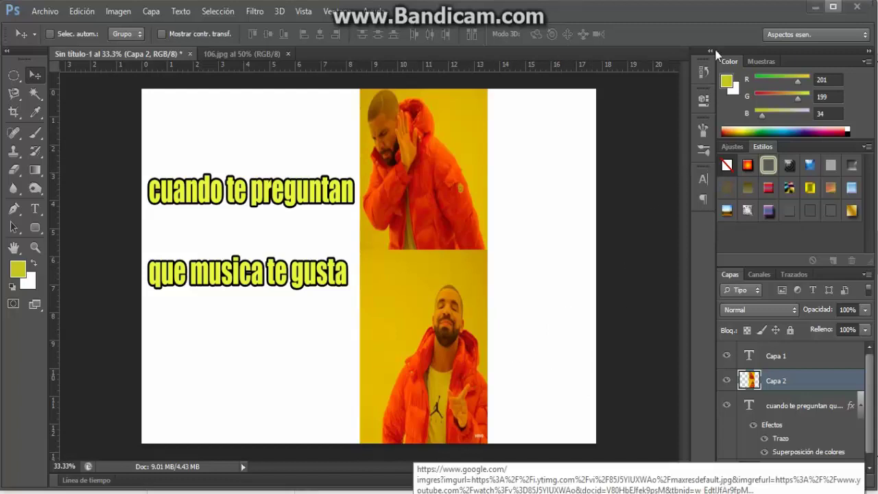
# Step: Place the descarga photo, scale it to about 70% into the top-right panel, and commit
pyautogui.moveTo(860, 4); pyautogui.dragTo(118, 123)
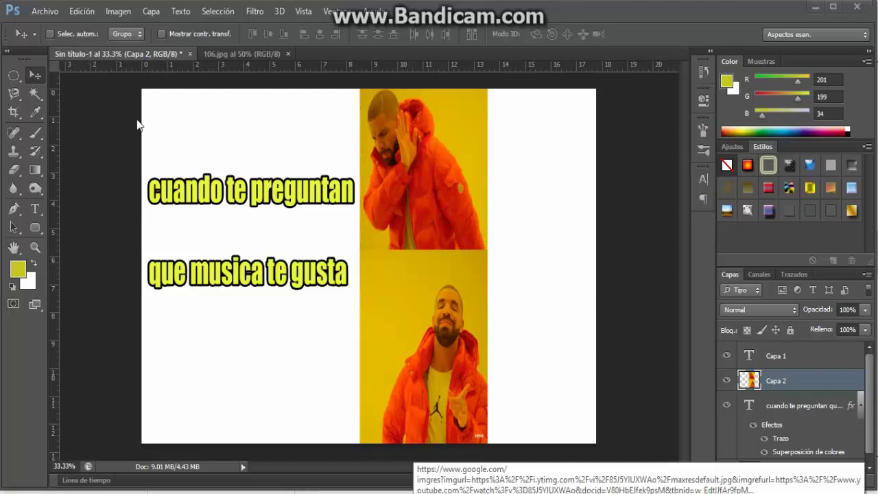
pyautogui.click(45, 12)
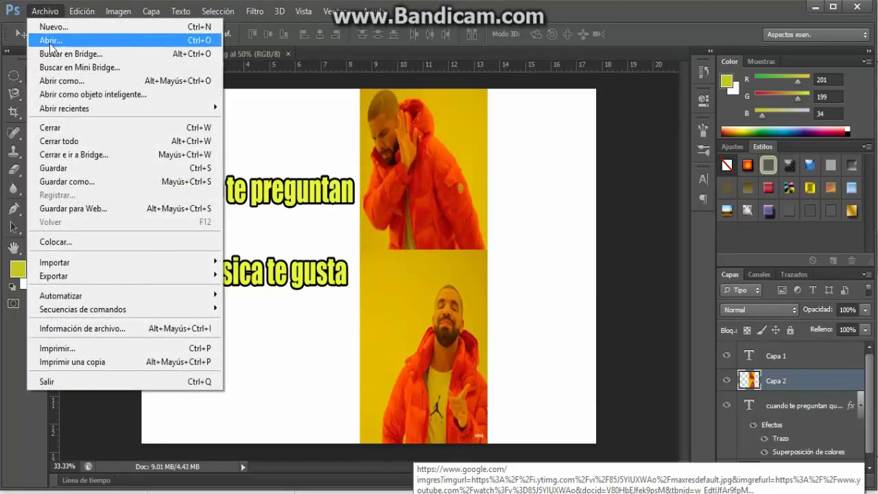
pyautogui.click(74, 241)
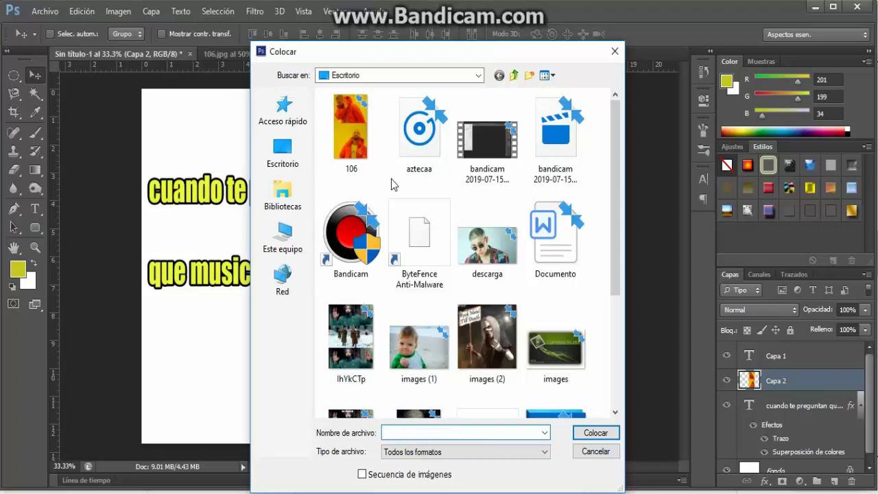
pyautogui.click(487, 246)
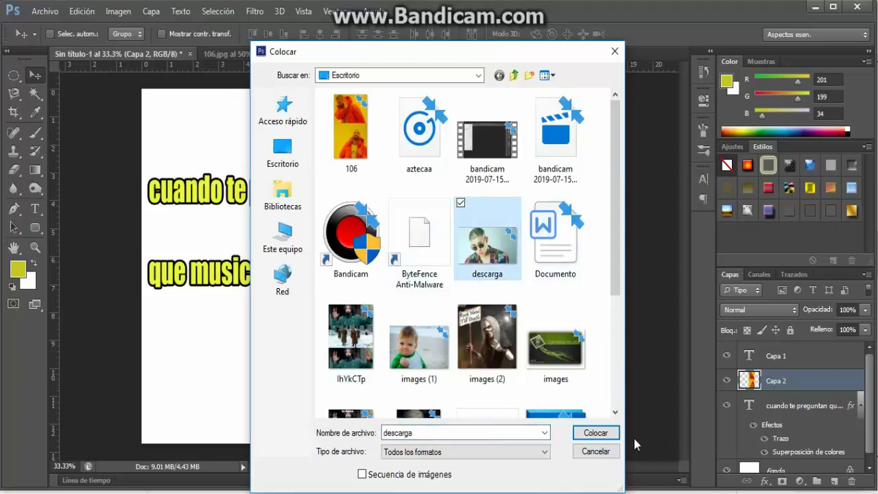
pyautogui.click(604, 434)
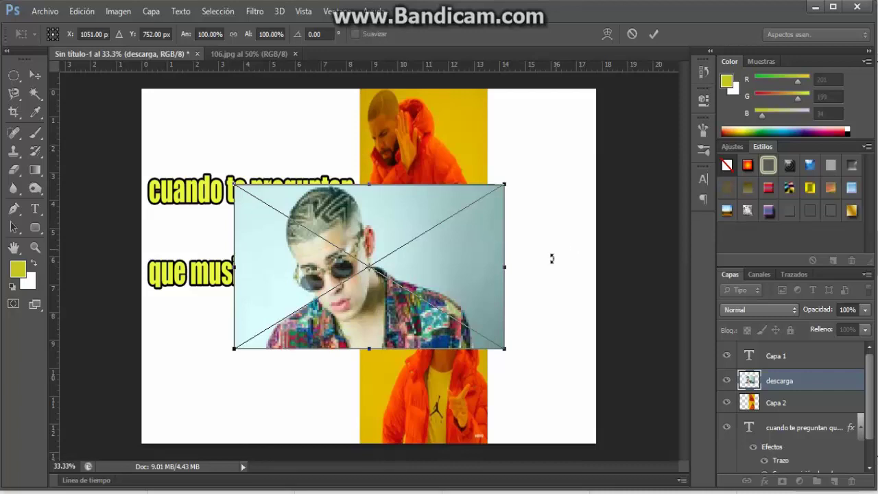
pyautogui.moveTo(458, 267)
pyautogui.mouseDown()
pyautogui.moveTo(420, 256)
pyautogui.moveTo(606, 164)
pyautogui.moveTo(646, 178)
pyautogui.moveTo(635, 170)
pyautogui.mouseUp()
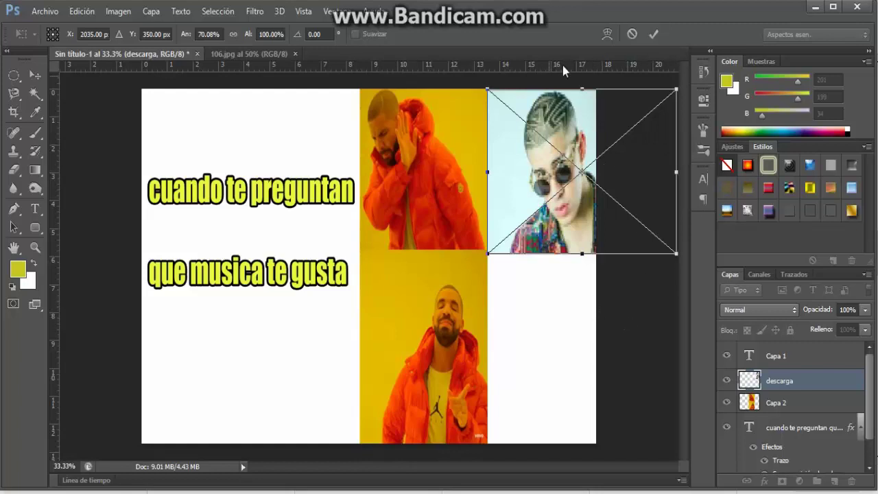
pyautogui.click(649, 34)
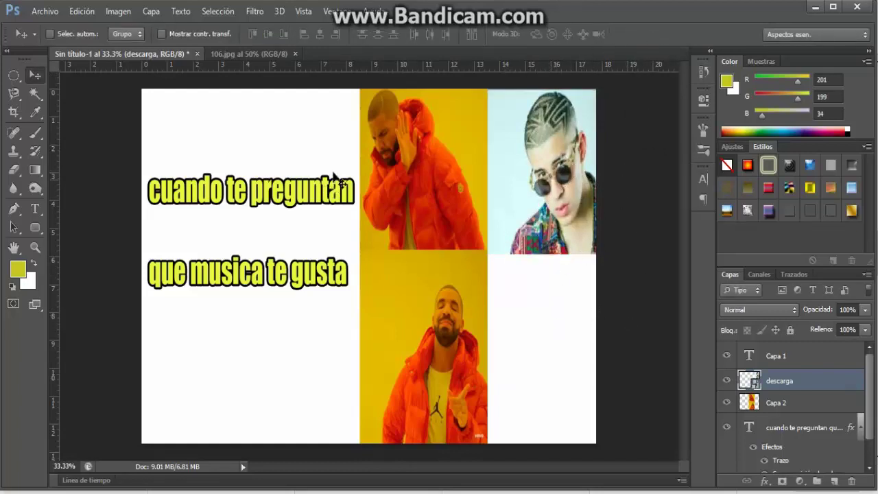
# Step: Place images (2), scale it to about 72%, and stretch it to fill the bottom-right panel
pyautogui.click(43, 12)
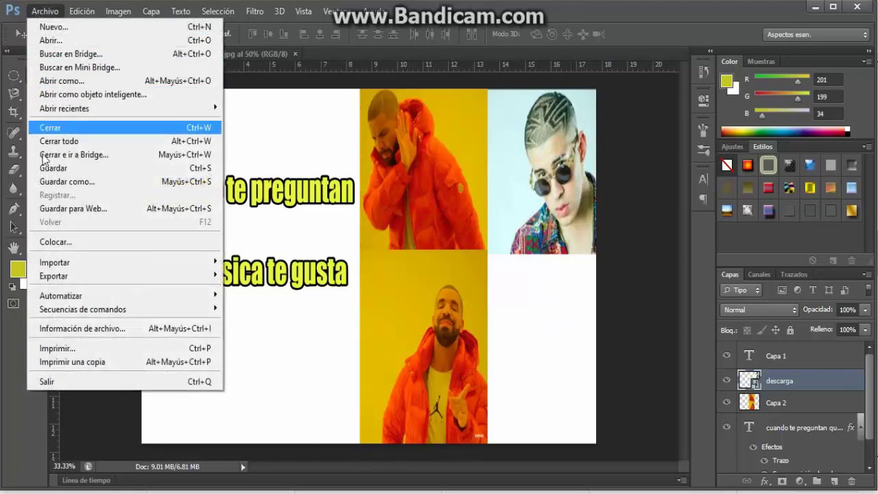
pyautogui.click(86, 246)
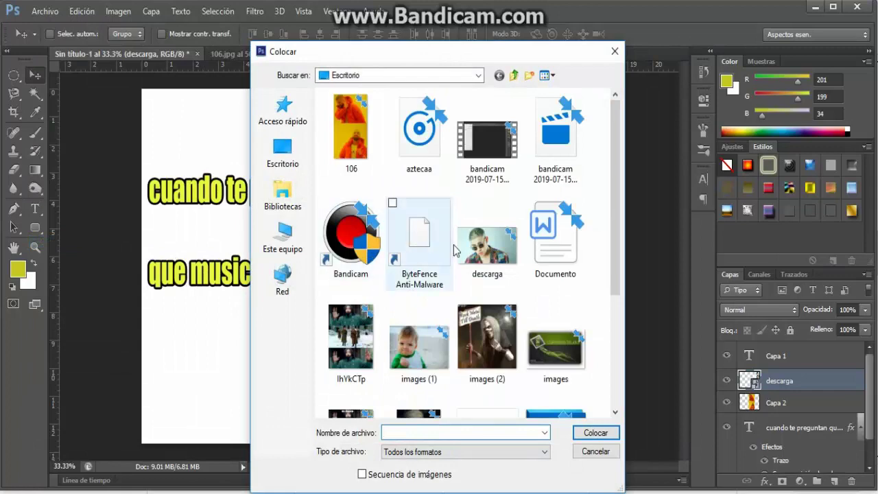
pyautogui.click(480, 343)
pyautogui.click(597, 433)
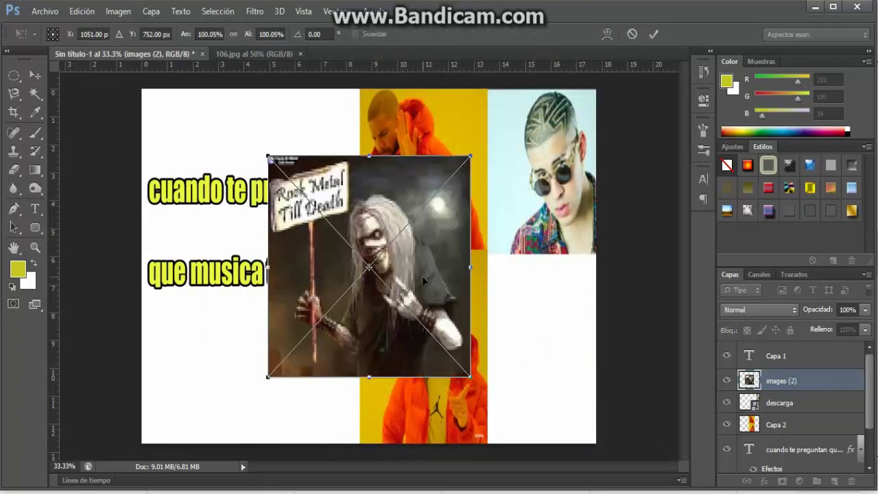
pyautogui.moveTo(424, 280); pyautogui.dragTo(507, 327)
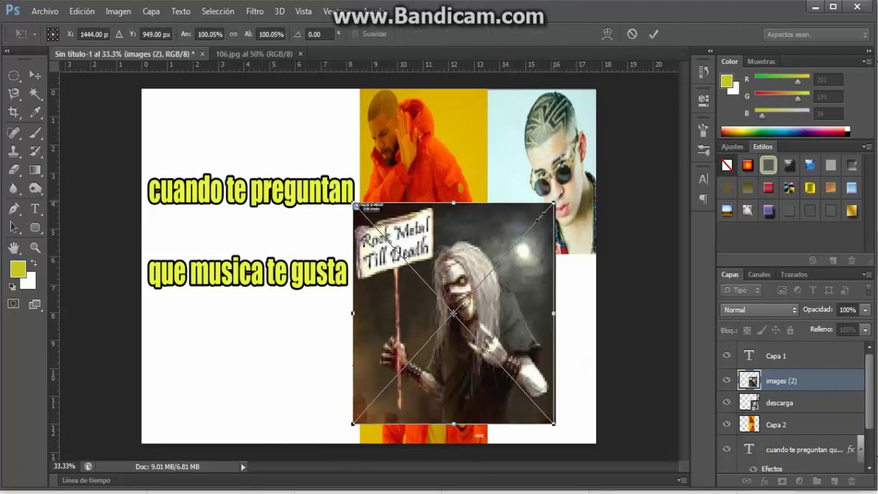
pyautogui.moveTo(554, 204); pyautogui.dragTo(501, 266)
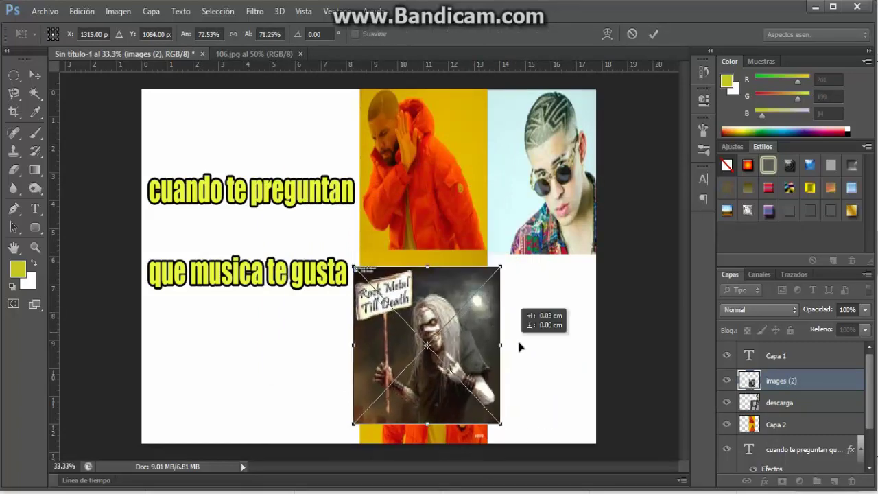
pyautogui.moveTo(520, 348); pyautogui.dragTo(611, 329)
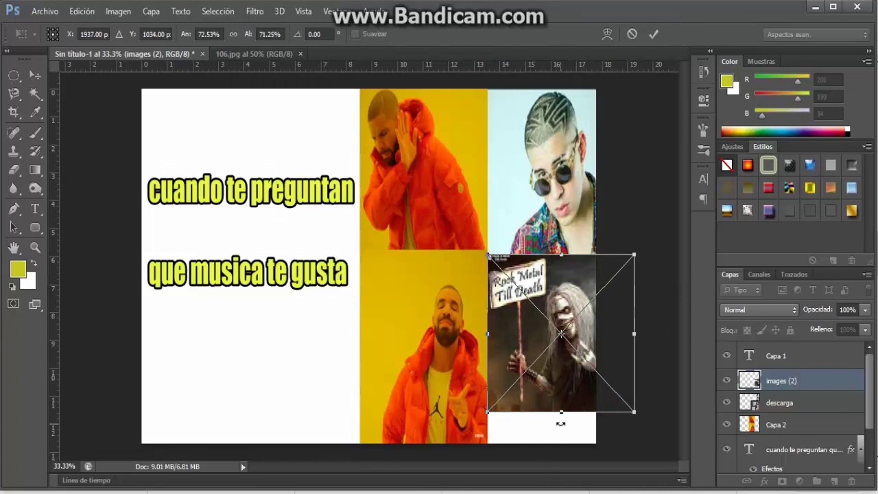
pyautogui.moveTo(561, 413); pyautogui.dragTo(561, 446)
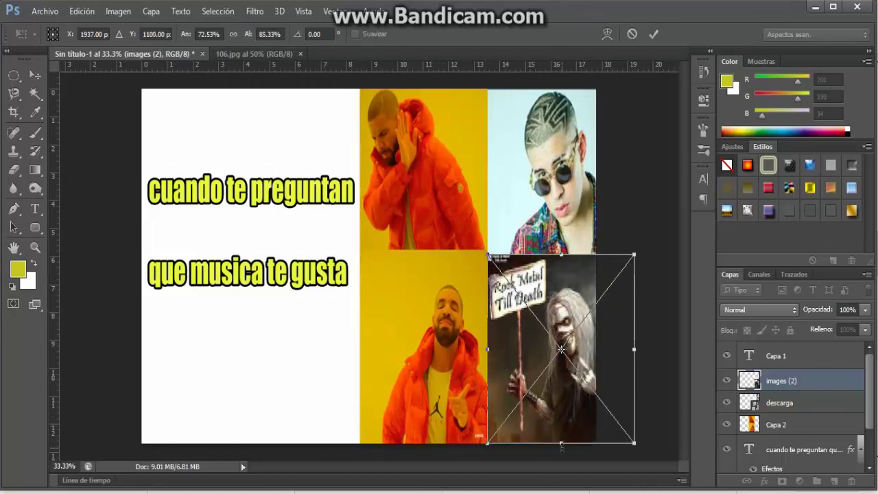
pyautogui.click(654, 33)
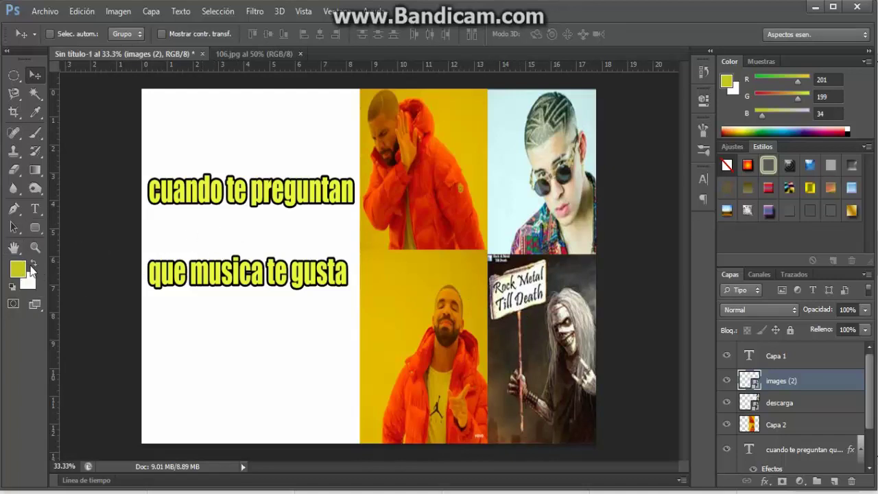
# Step: Make white the foreground colour and set up the Type tool at 8 pt
pyautogui.click(13, 286)
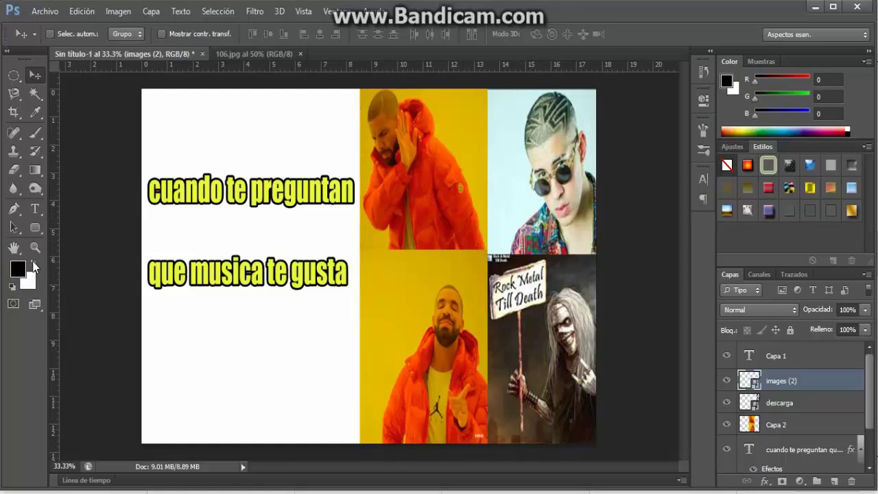
pyautogui.click(33, 265)
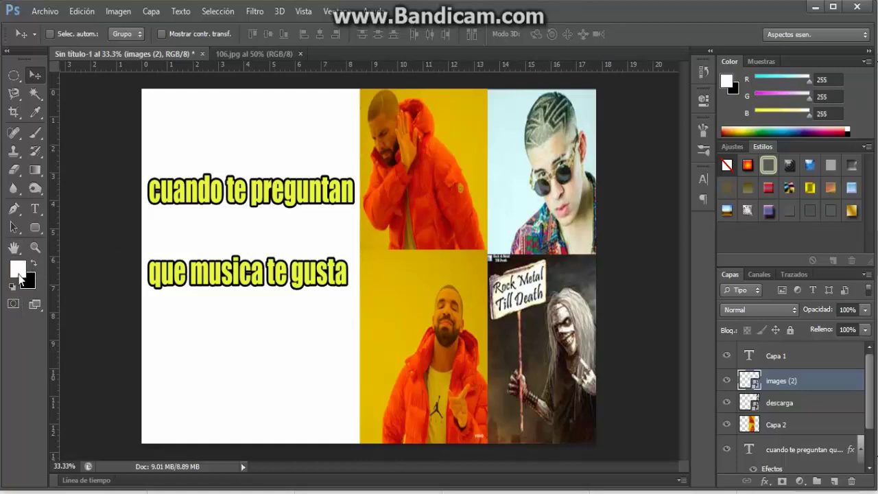
pyautogui.click(41, 214)
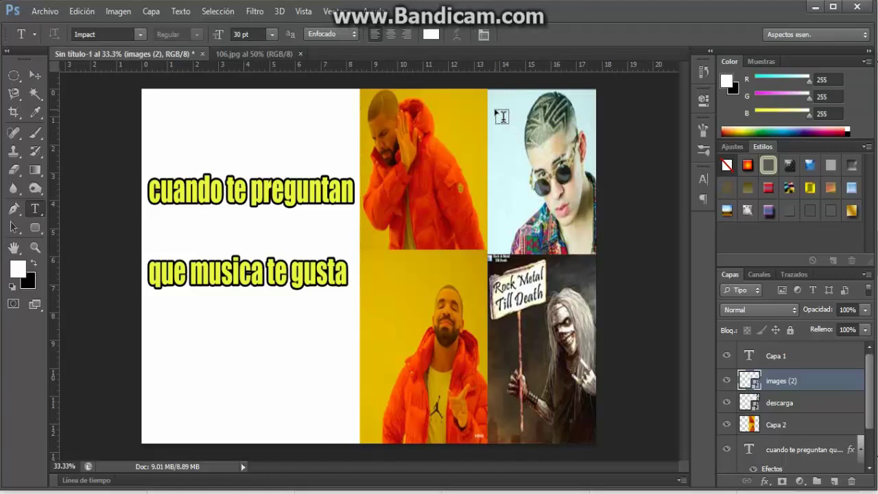
pyautogui.click(271, 35)
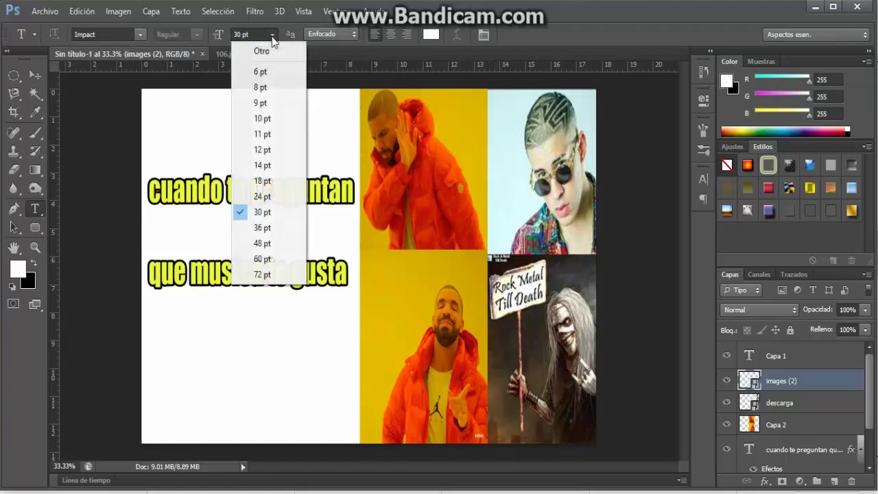
pyautogui.click(271, 86)
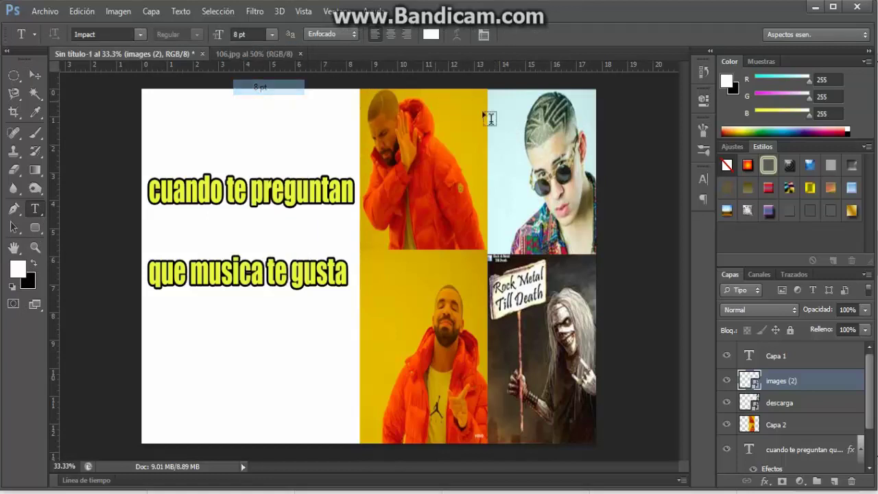
# Step: Type 'Reggaeton' at 24 pt across the top of the sunglasses photo and nudge it into place
pyautogui.click(495, 103)
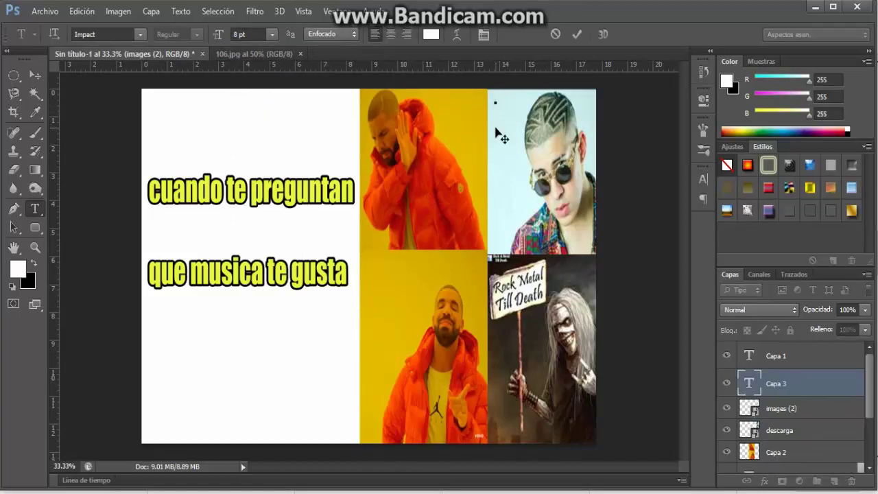
pyautogui.moveTo(496, 141); pyautogui.dragTo(490, 134)
pyautogui.click(272, 35)
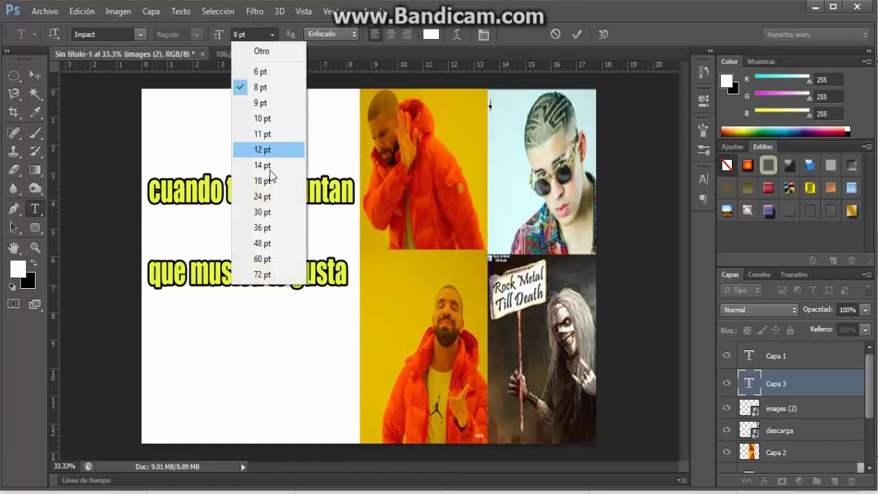
pyautogui.click(263, 197)
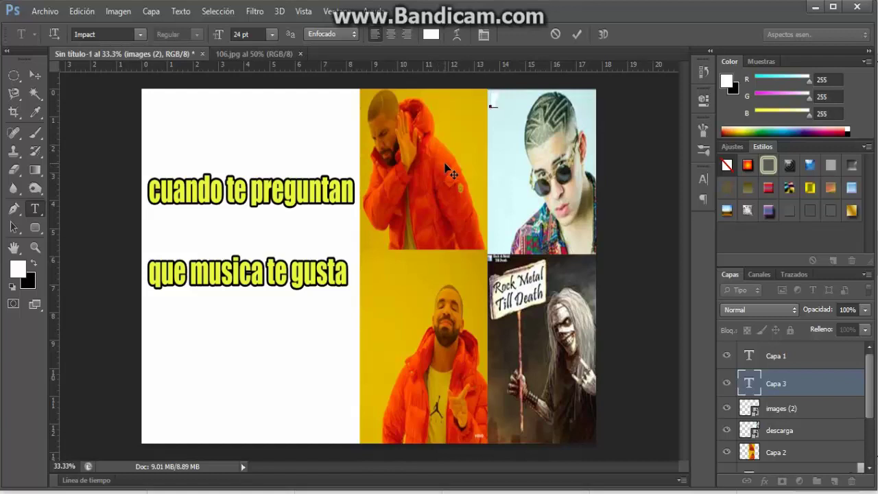
pyautogui.write('Regga')
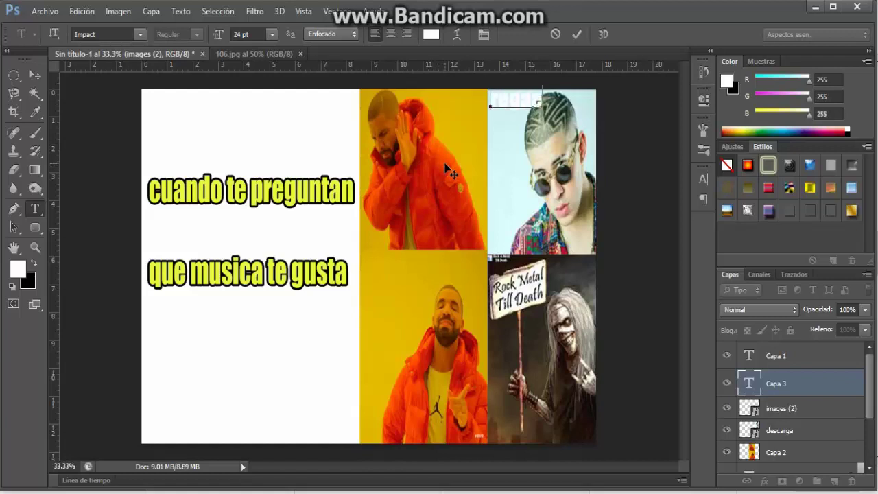
pyautogui.write('eton')
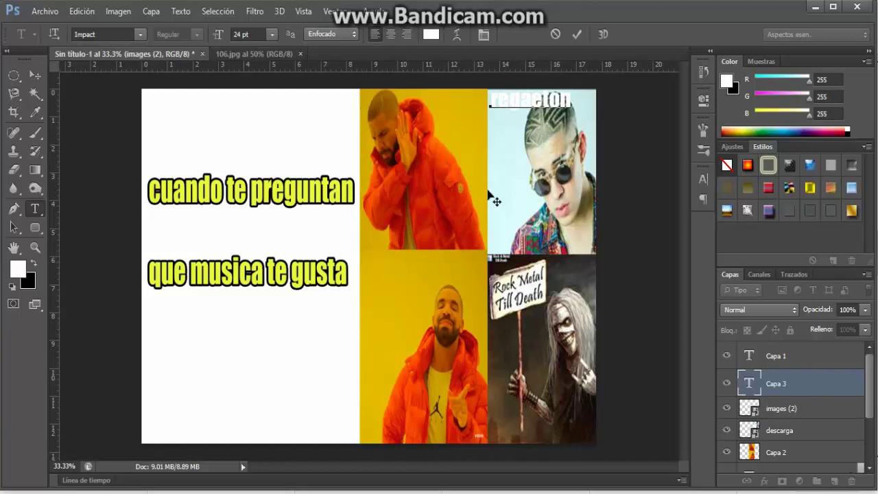
pyautogui.moveTo(507, 117); pyautogui.dragTo(520, 125)
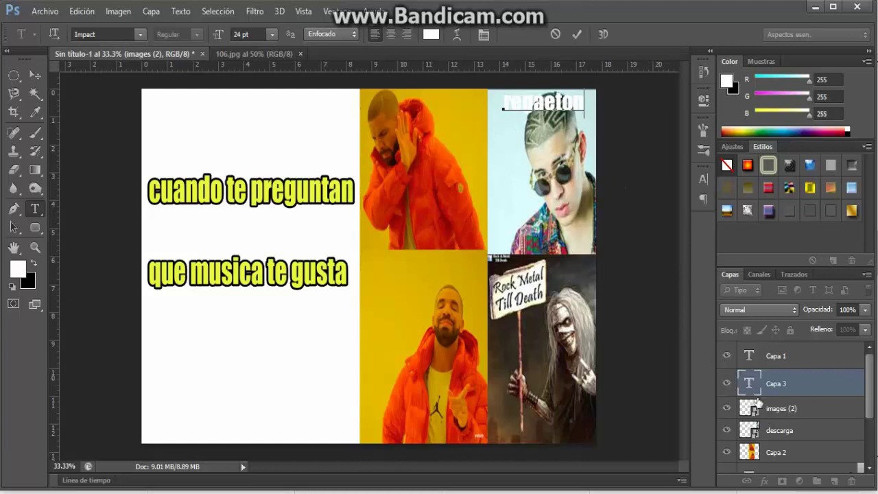
# Step: Commit the regaeton text and give its layer a 6 px black Trazo outline
pyautogui.click(789, 379)
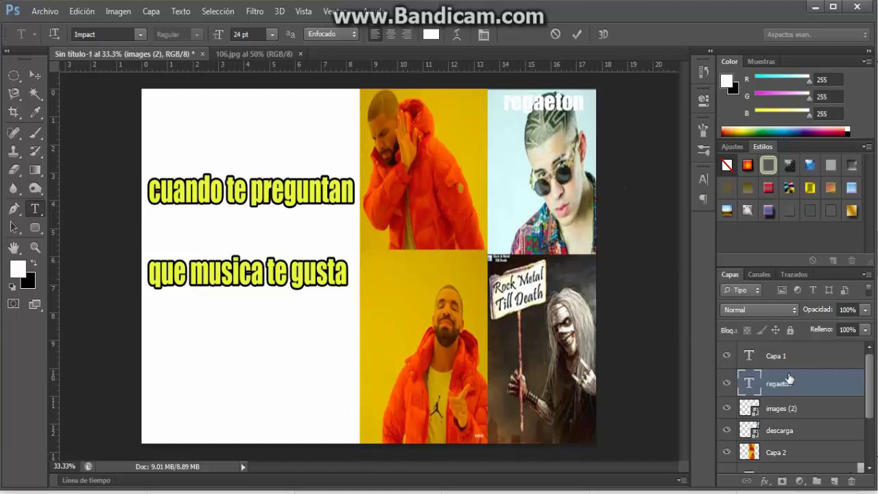
pyautogui.doubleClick(789, 379)
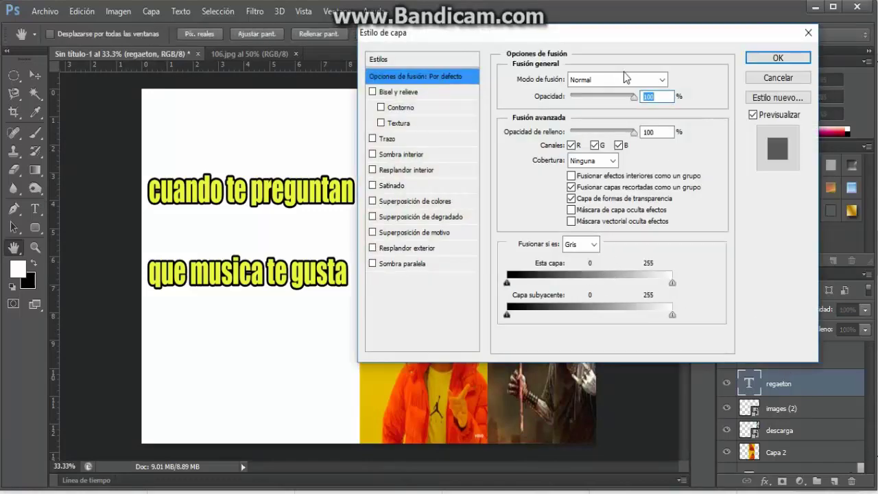
pyautogui.moveTo(610, 41); pyautogui.dragTo(666, 172)
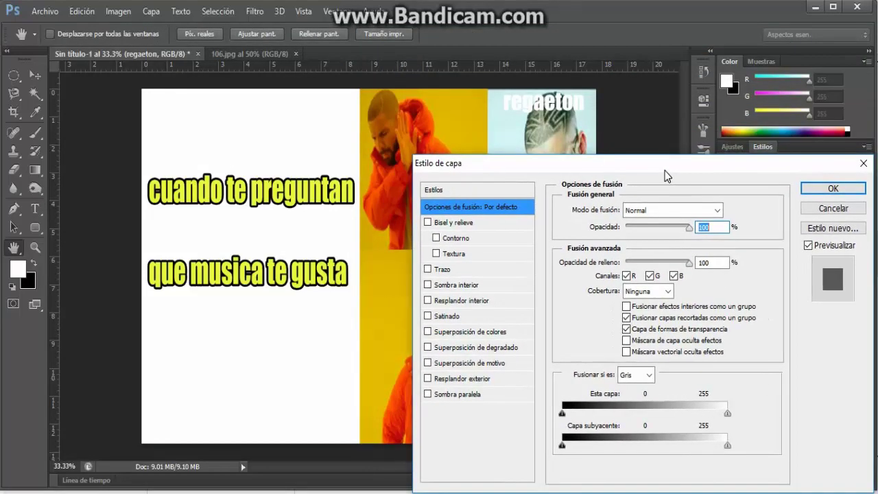
pyautogui.click(428, 269)
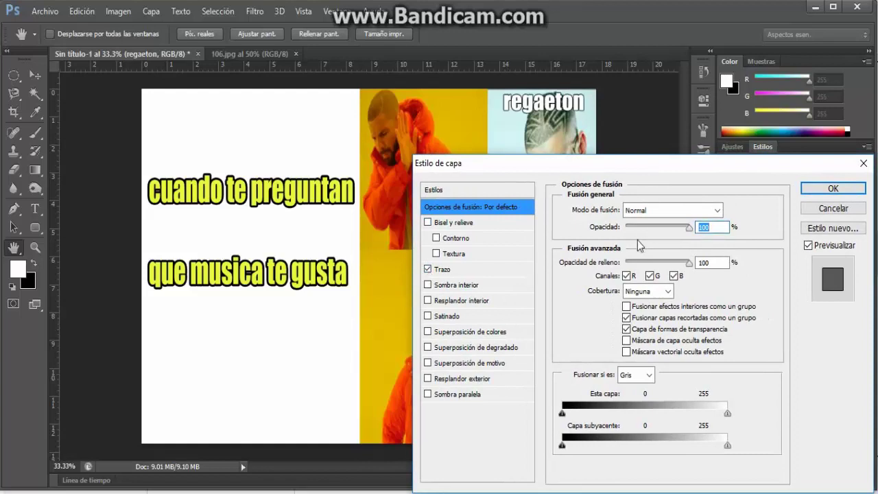
pyautogui.click(443, 269)
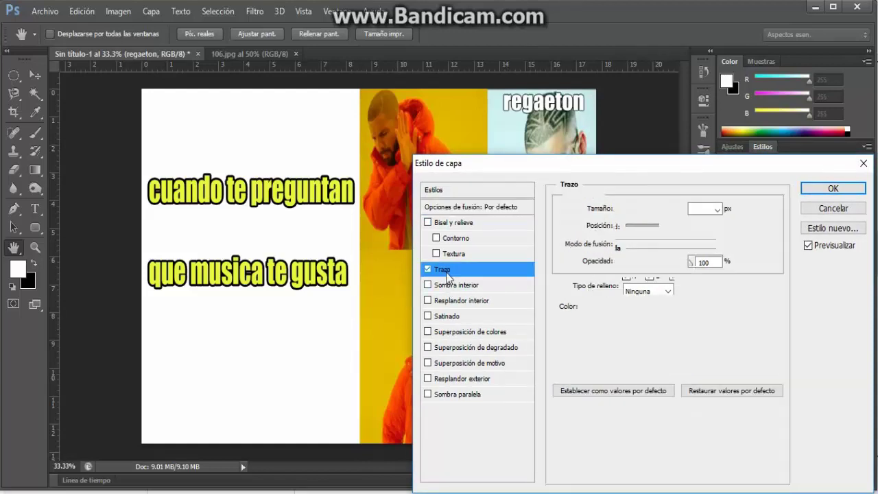
pyautogui.click(620, 209)
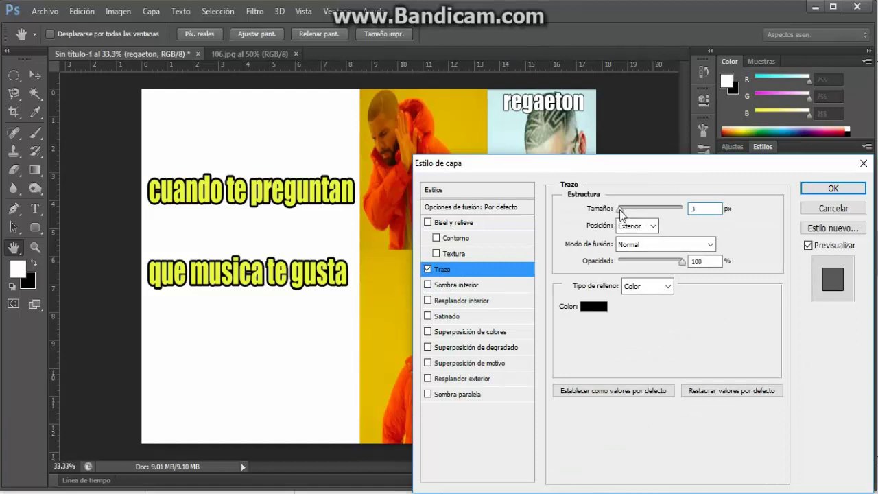
pyautogui.moveTo(620, 213); pyautogui.dragTo(624, 216)
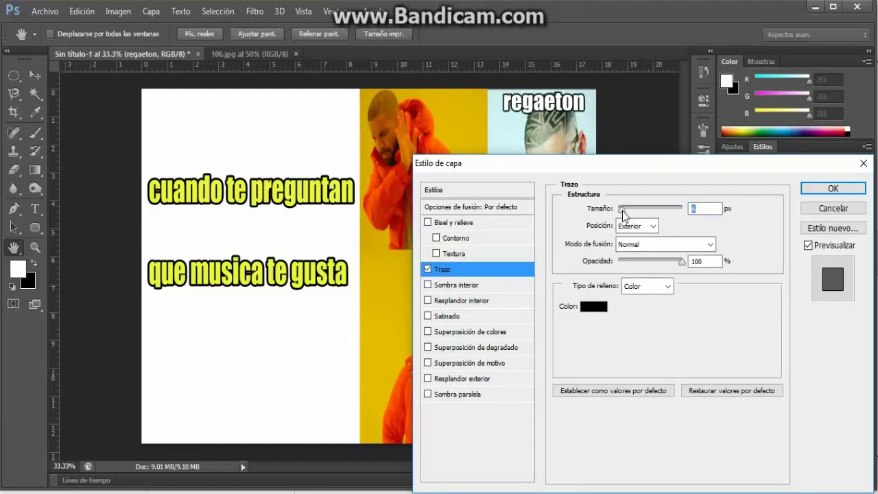
pyautogui.click(833, 188)
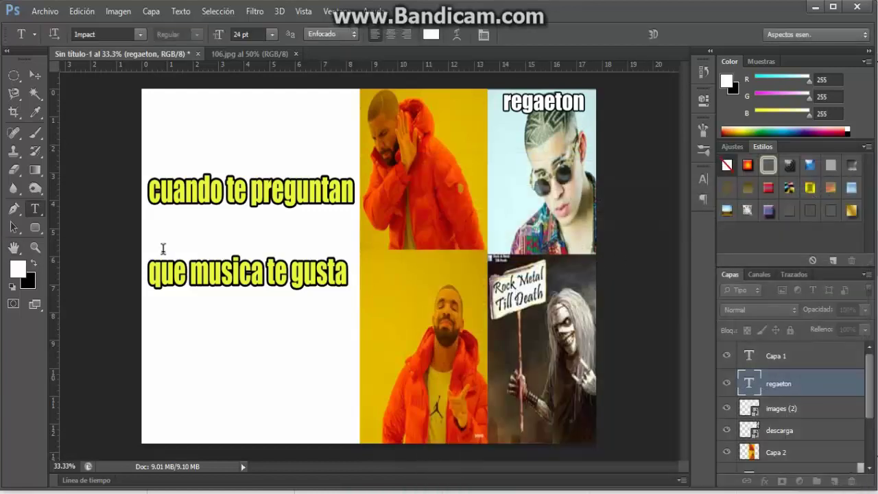
# Step: Type the white label 'metal' atop the Rock Metal picture, nudge it, and commit it
pyautogui.click(490, 264)
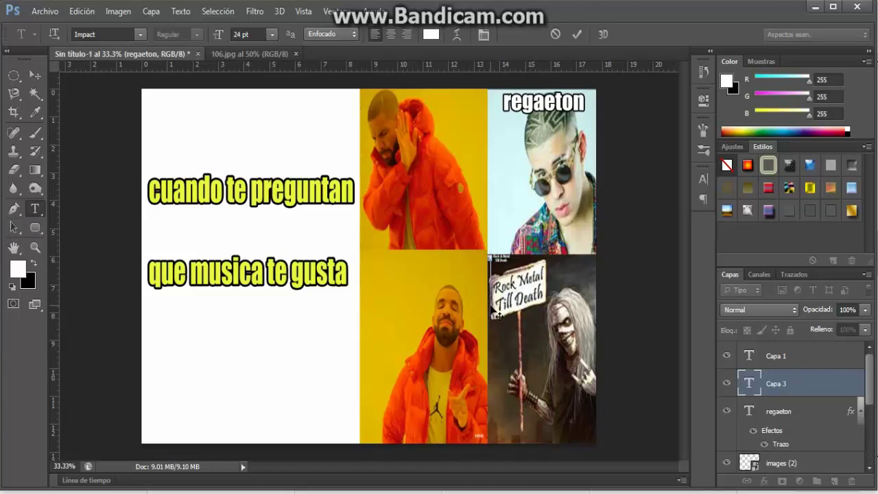
pyautogui.write('me')
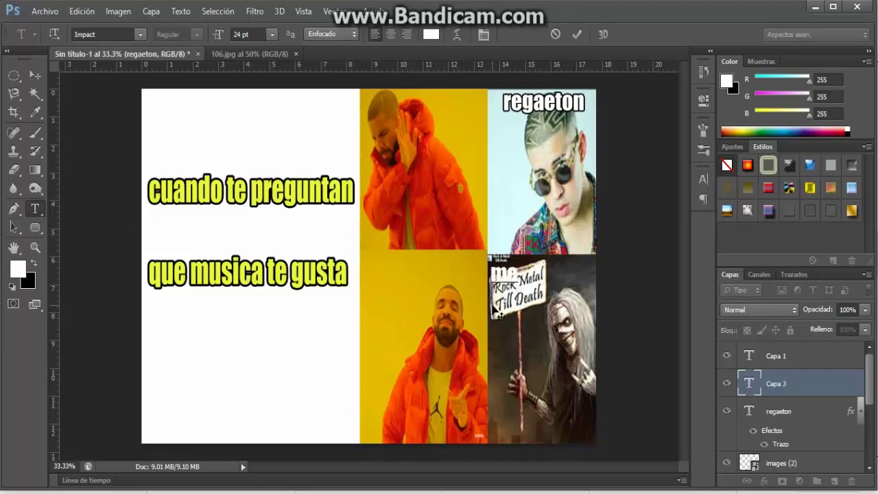
pyautogui.write(':')
pyautogui.write('al')
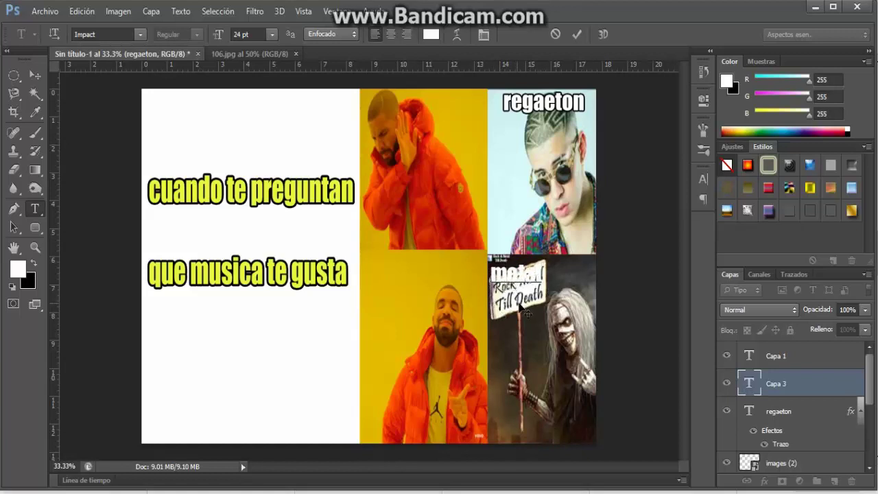
pyautogui.moveTo(523, 308); pyautogui.dragTo(536, 311)
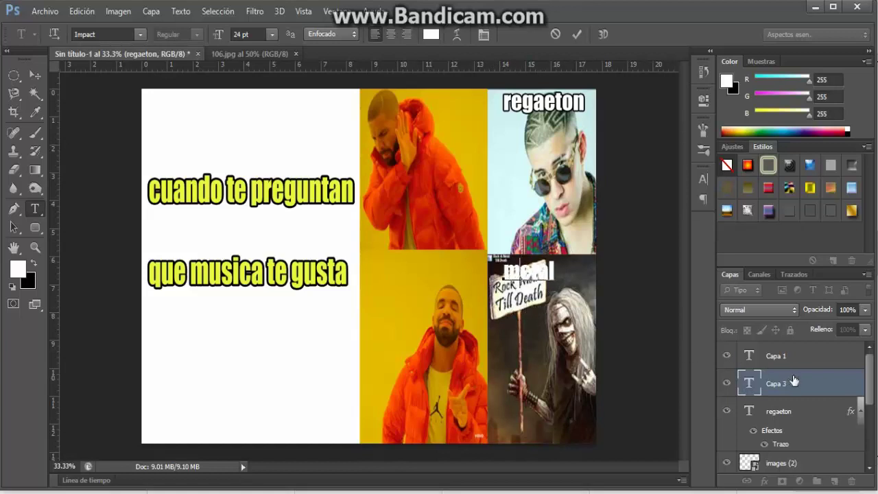
pyautogui.click(792, 381)
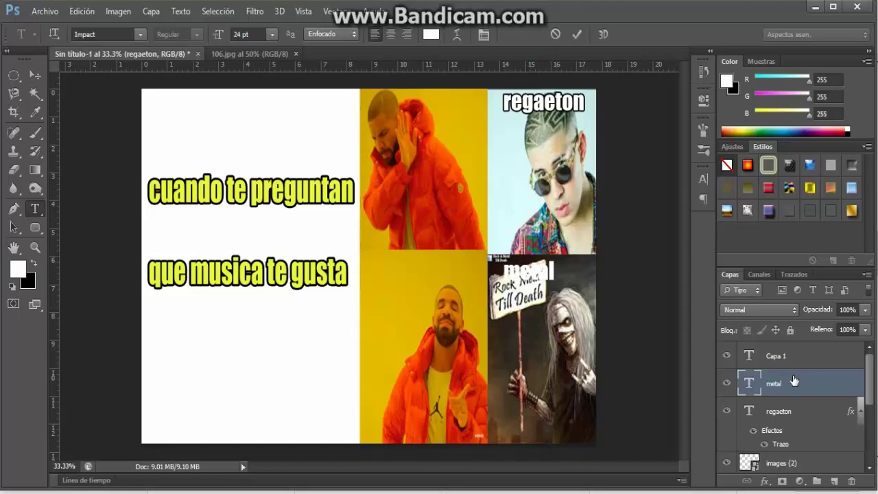
# Step: Add an 8 px black Trazo outline to the metal label's layer style
pyautogui.doubleClick(854, 382)
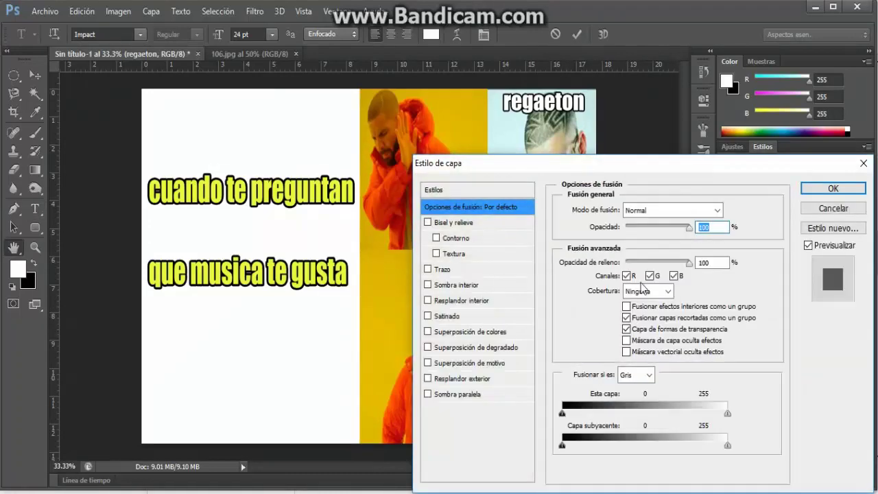
pyautogui.click(427, 269)
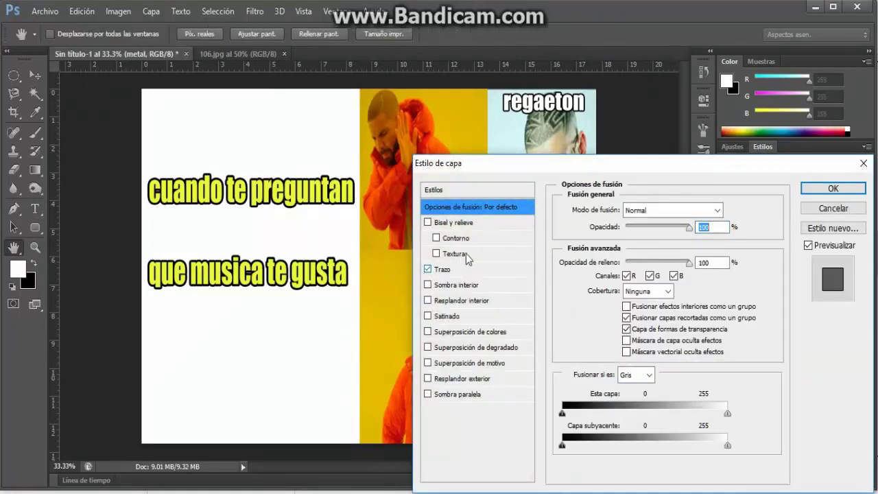
pyautogui.moveTo(576, 164); pyautogui.dragTo(529, 318)
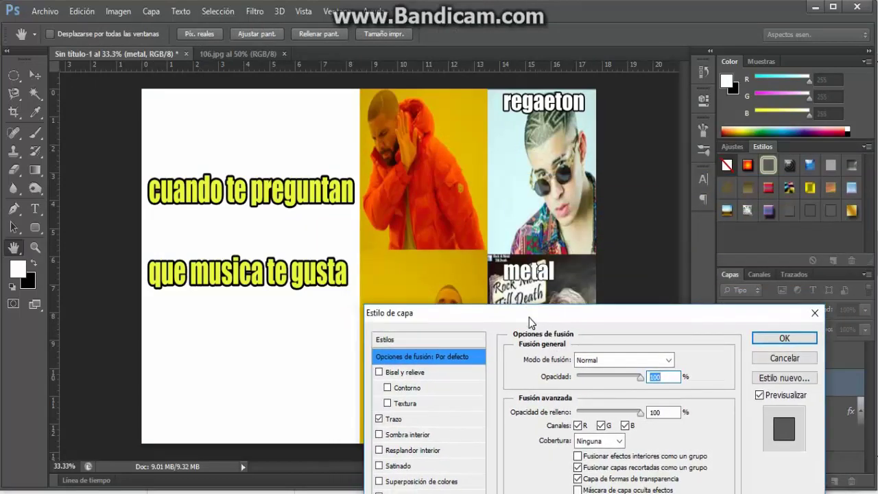
pyautogui.click(412, 418)
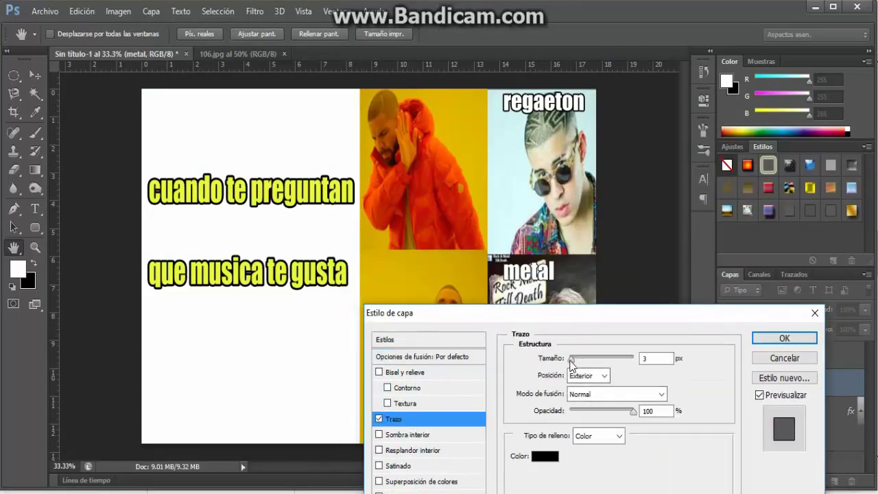
pyautogui.moveTo(575, 358); pyautogui.dragTo(576, 364)
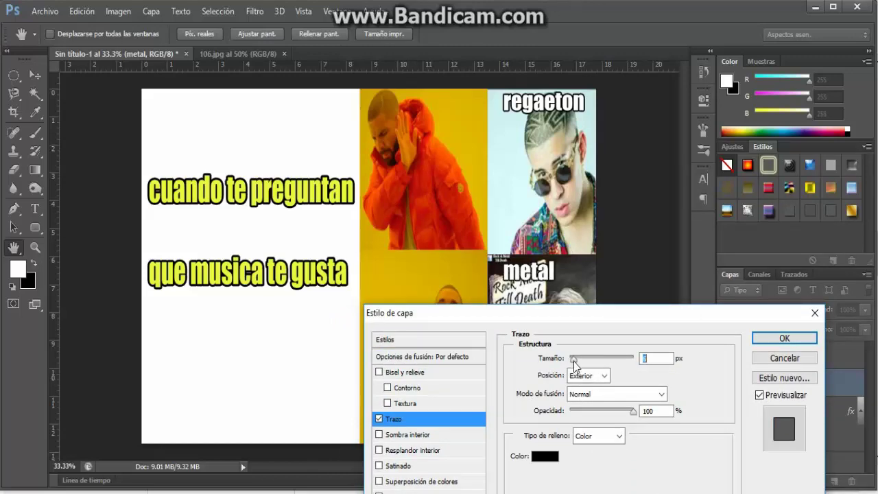
pyautogui.click(782, 337)
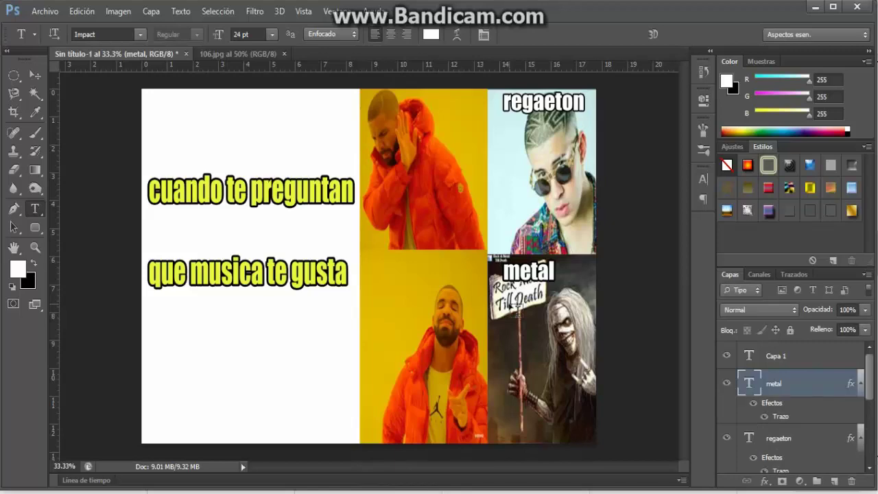
# Step: Save the meme to the Desktop as JPEG 'meme 2.jpg' with quality 8
pyautogui.click(45, 12)
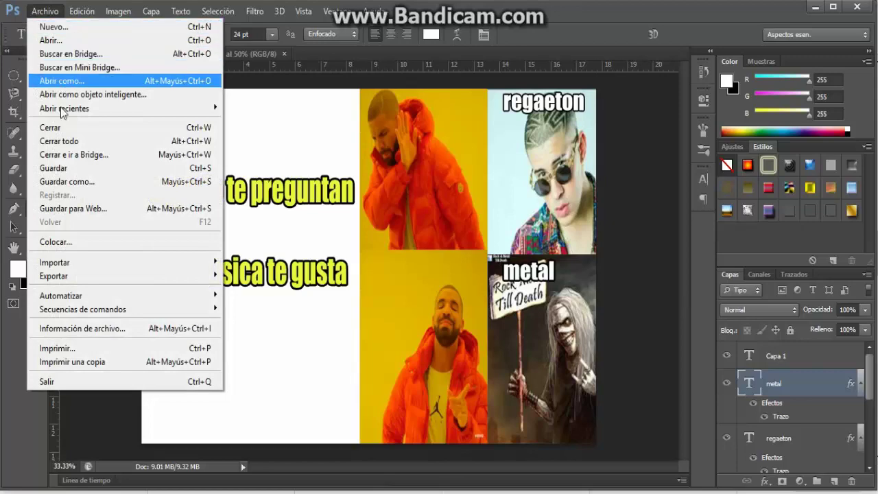
pyautogui.click(65, 182)
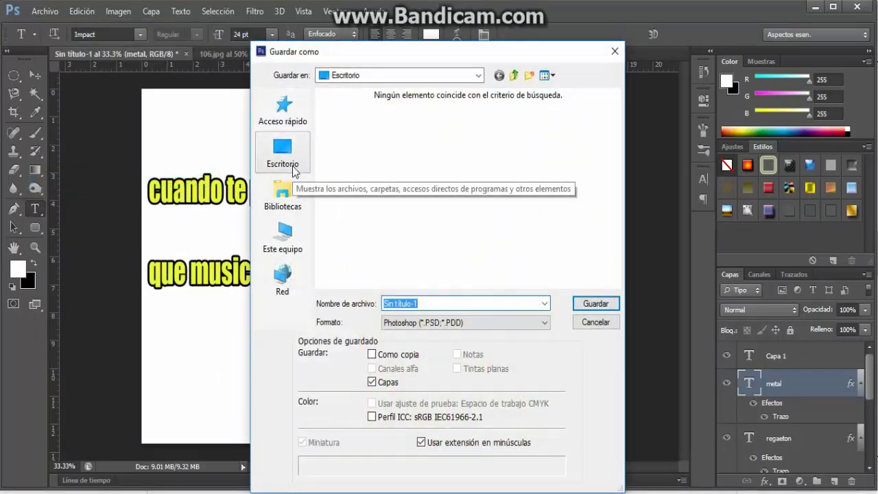
pyautogui.click(293, 171)
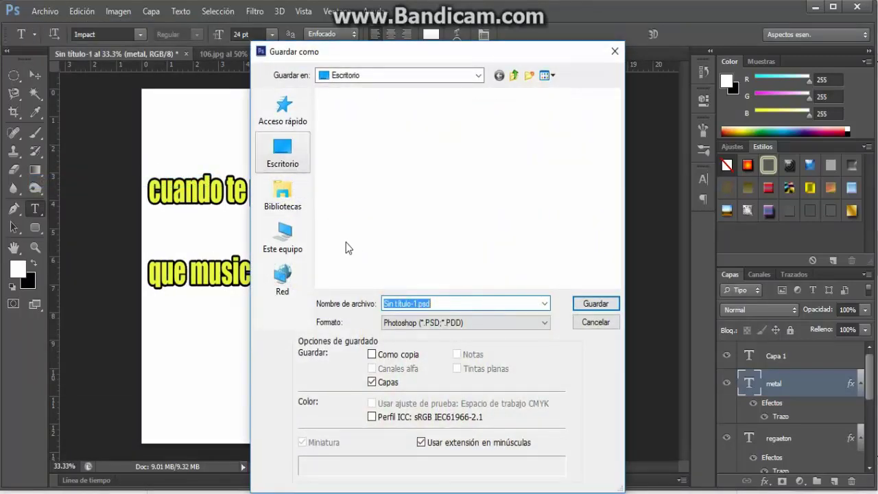
pyautogui.press('BackSpace')
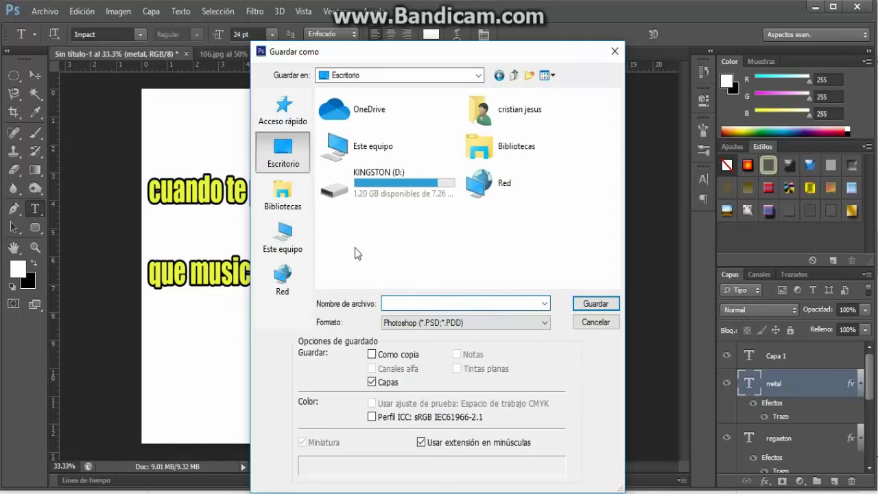
pyautogui.write('meme ')
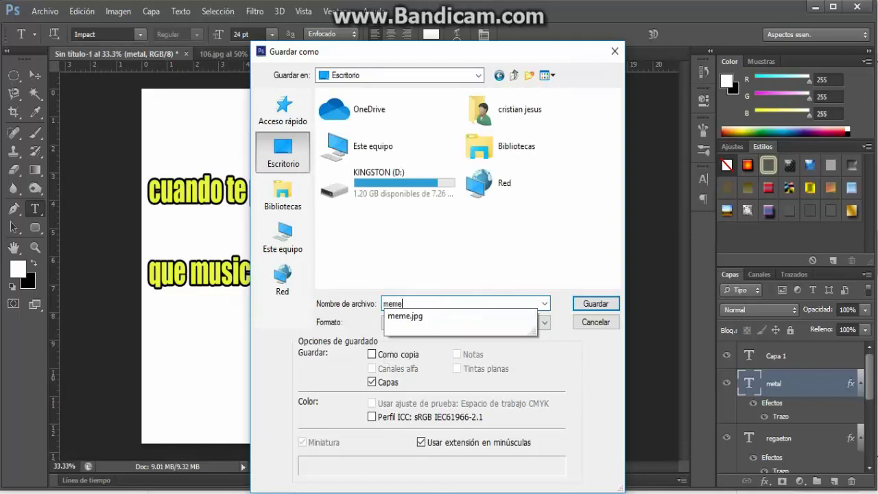
pyautogui.write('2')
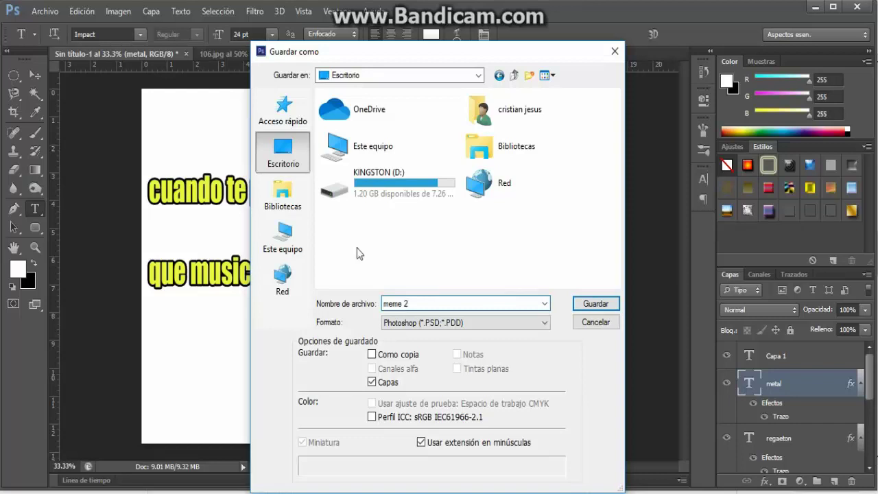
pyautogui.click(413, 322)
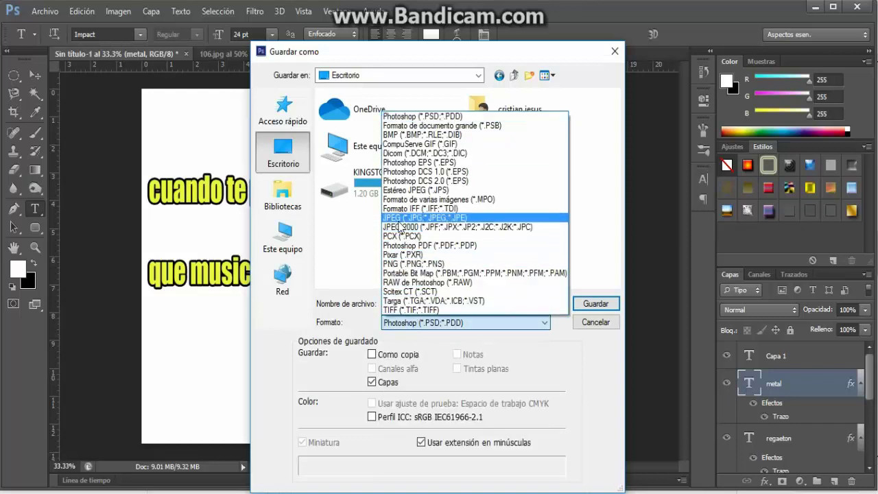
pyautogui.click(398, 218)
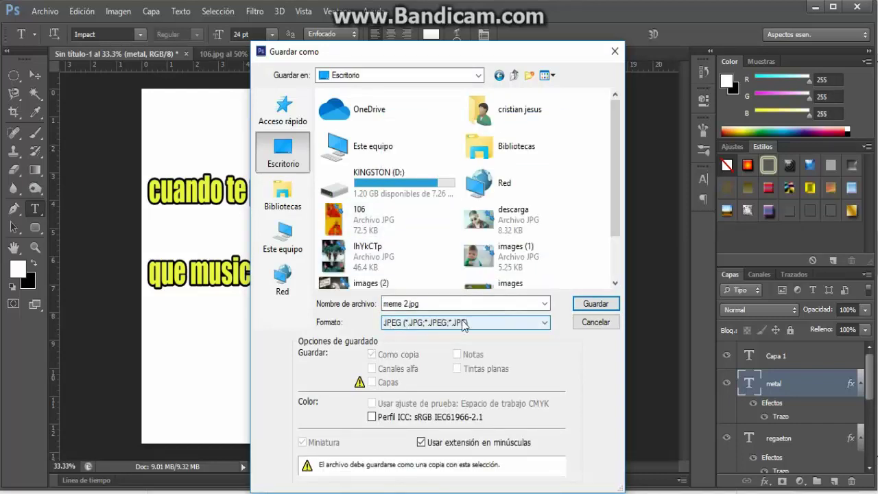
pyautogui.click(584, 306)
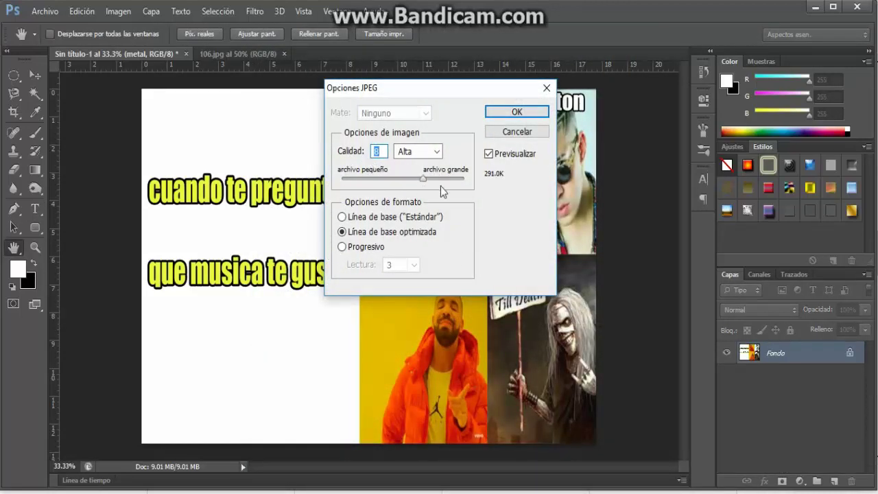
pyautogui.click(525, 115)
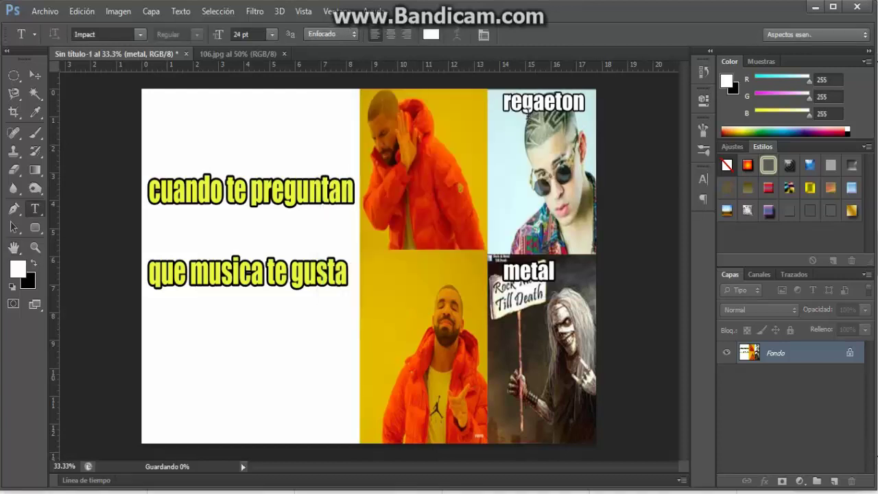
# Step: Minimize Photoshop and Chrome, then drag the meme 2 and meme icons onto the open wallpaper
pyautogui.click(816, 8)
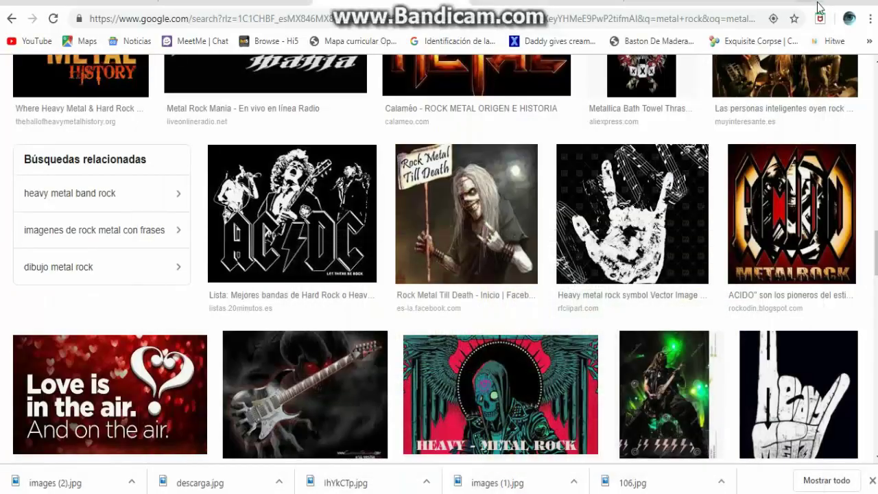
pyautogui.click(818, 8)
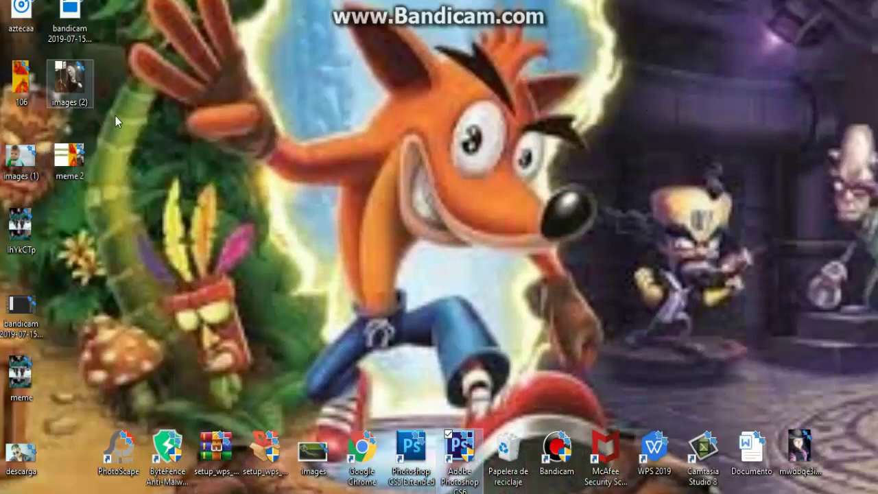
pyautogui.moveTo(72, 155); pyautogui.dragTo(220, 139)
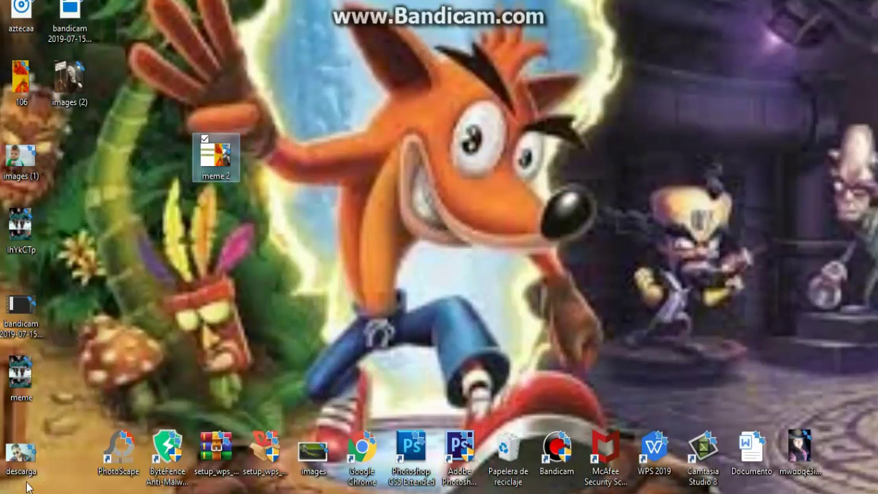
pyautogui.click(24, 381)
pyautogui.moveTo(221, 273); pyautogui.dragTo(219, 298)
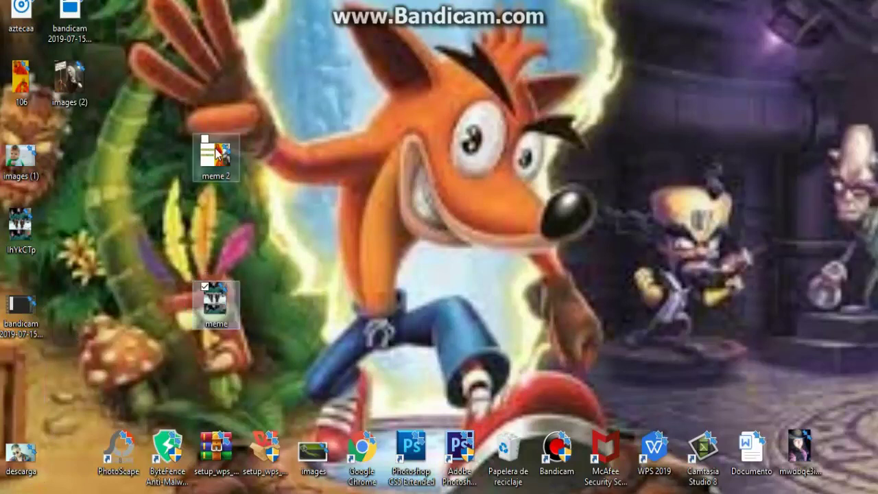
pyautogui.click(215, 155)
pyautogui.doubleClick(215, 154)
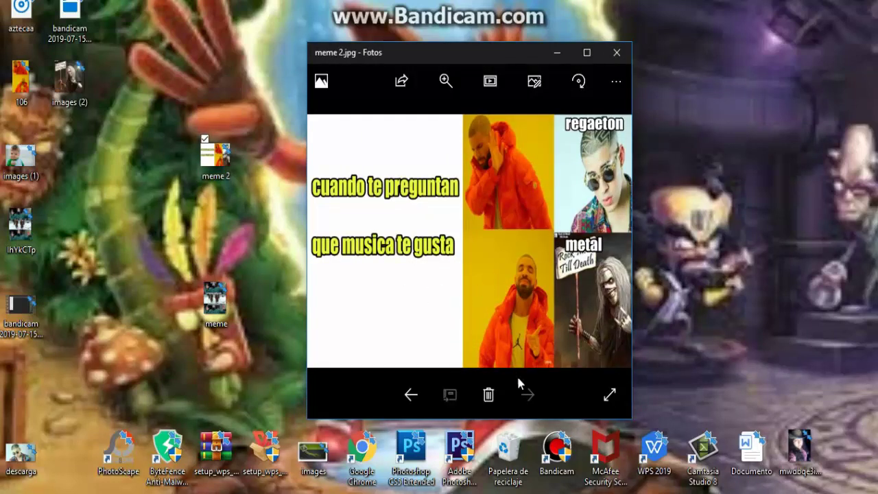
pyautogui.click(415, 398)
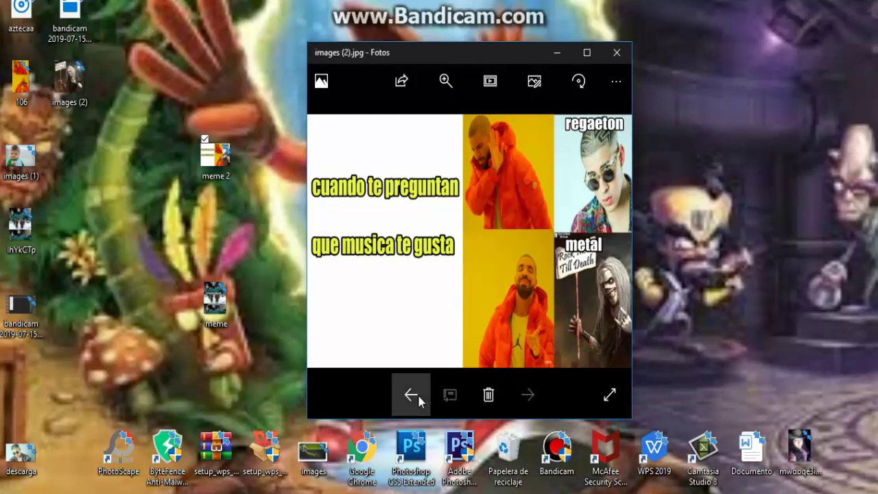
pyautogui.click(416, 397)
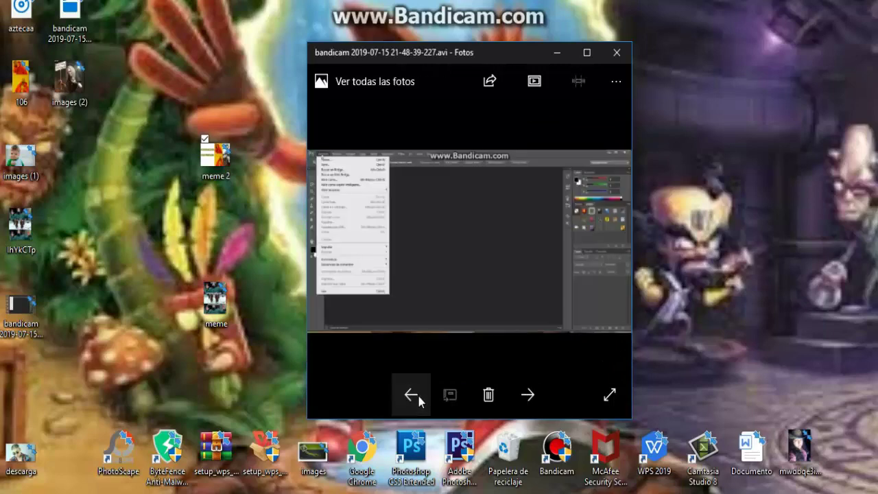
pyautogui.click(415, 396)
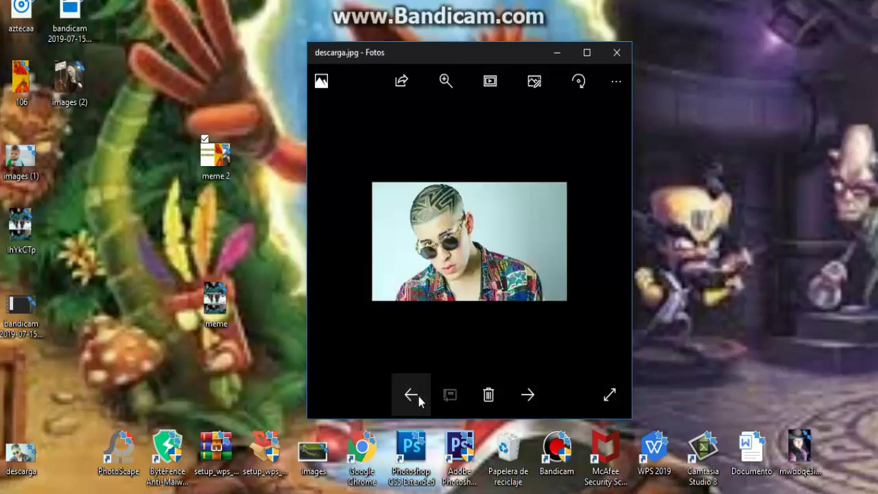
pyautogui.click(419, 396)
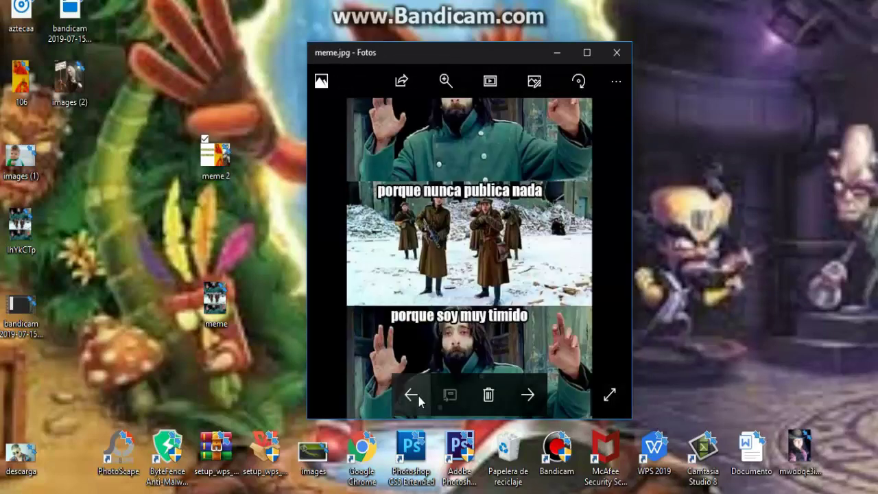
pyautogui.scroll(-2, 468, 303)
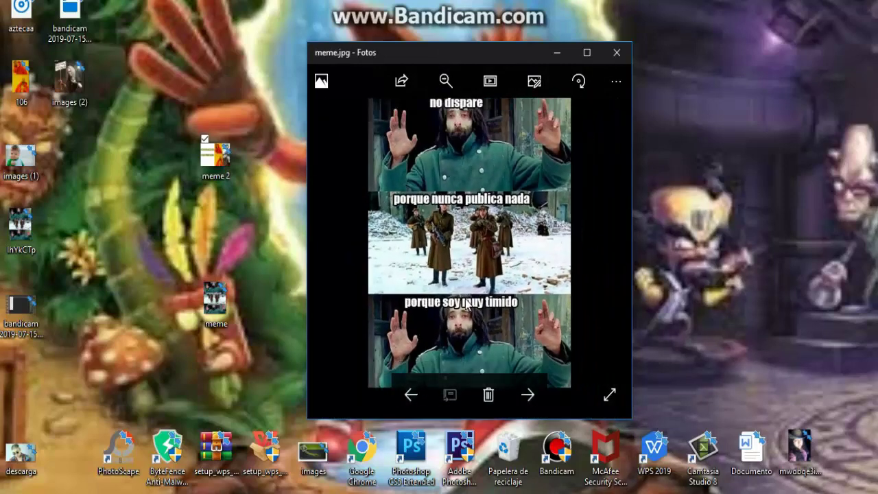
pyautogui.scroll(1, 466, 303)
pyautogui.scroll(-1, 466, 303)
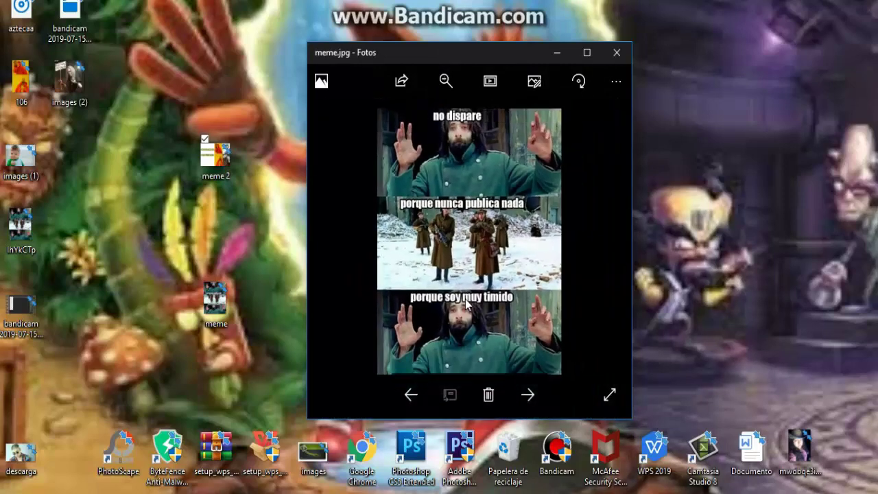
pyautogui.scroll(1, 466, 302)
pyautogui.click(616, 54)
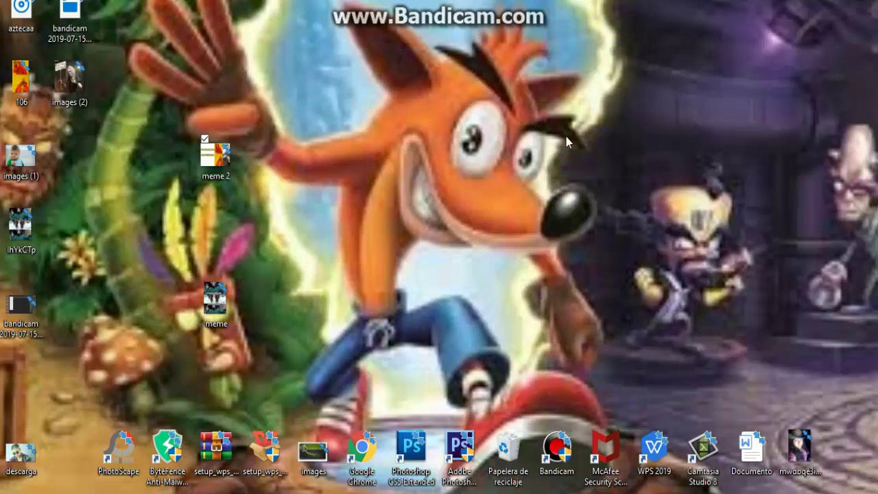
# Step: Drag meme 2 into the second icon column, with meme placed below it
pyautogui.moveTo(214, 156); pyautogui.dragTo(93, 171)
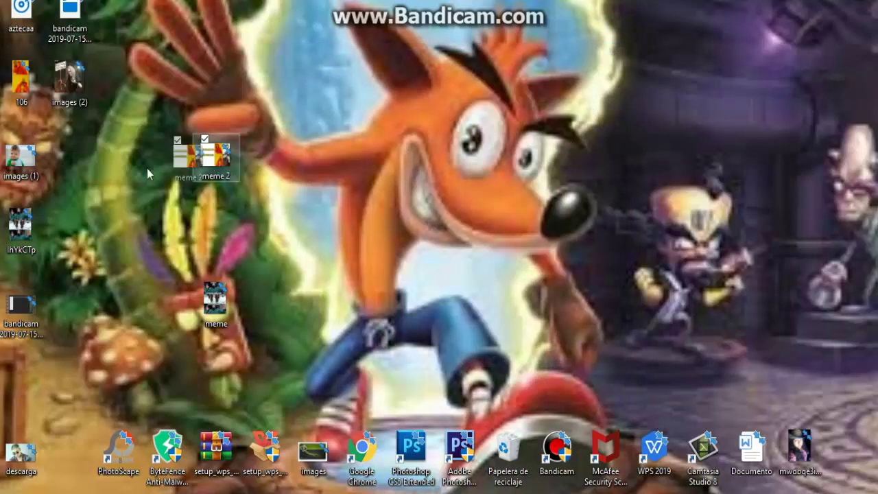
pyautogui.moveTo(215, 301); pyautogui.dragTo(89, 237)
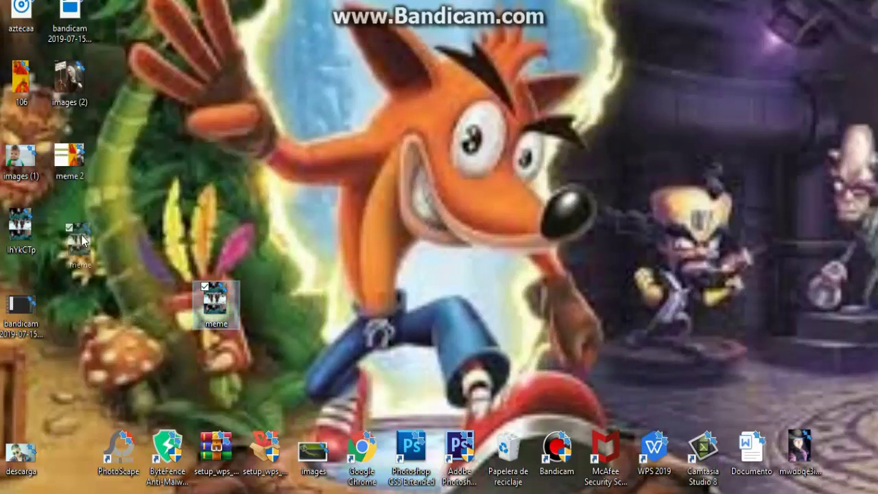